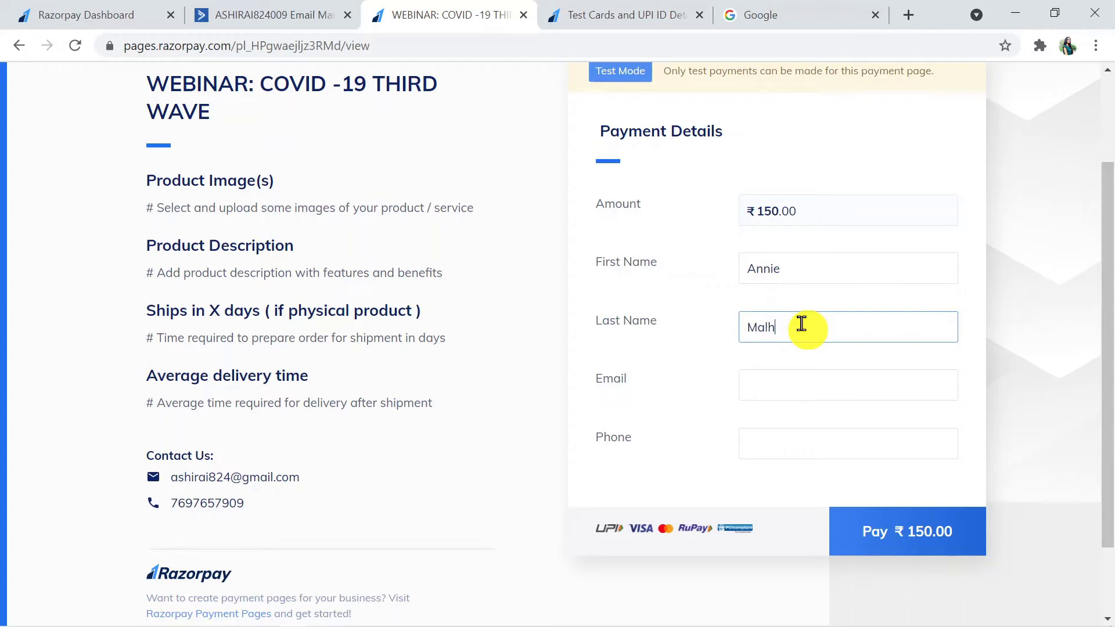
Step: Complete the buyer's last name, e-mail and phone number, then proceed to pay ₹150.00
{"action": "type", "text": "ra"}
{"action": "left_click", "coordinate": [770, 392]}
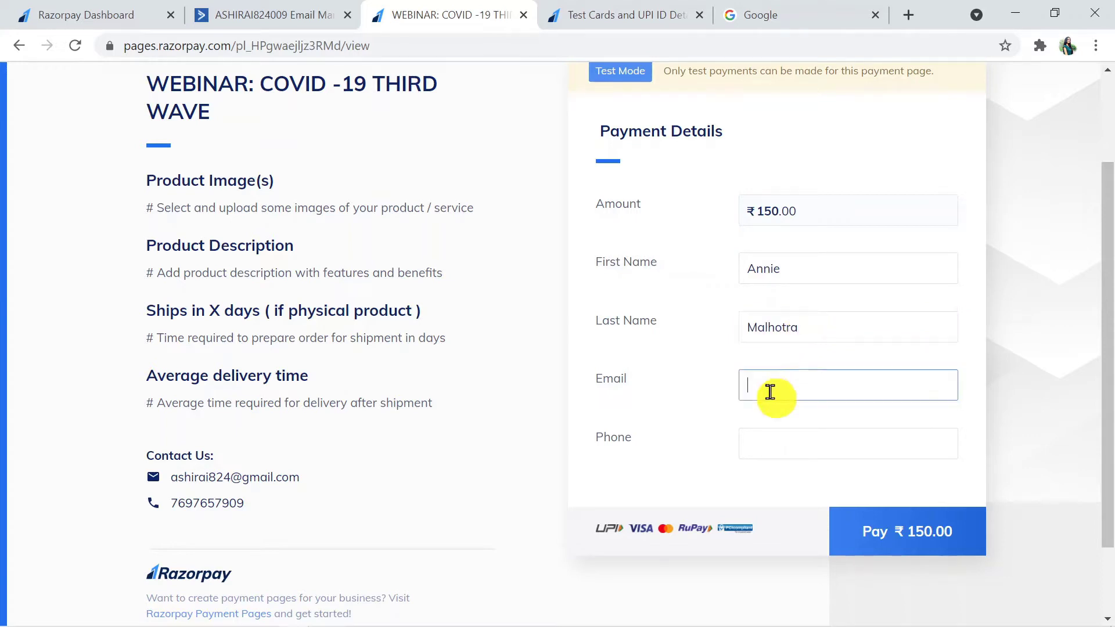
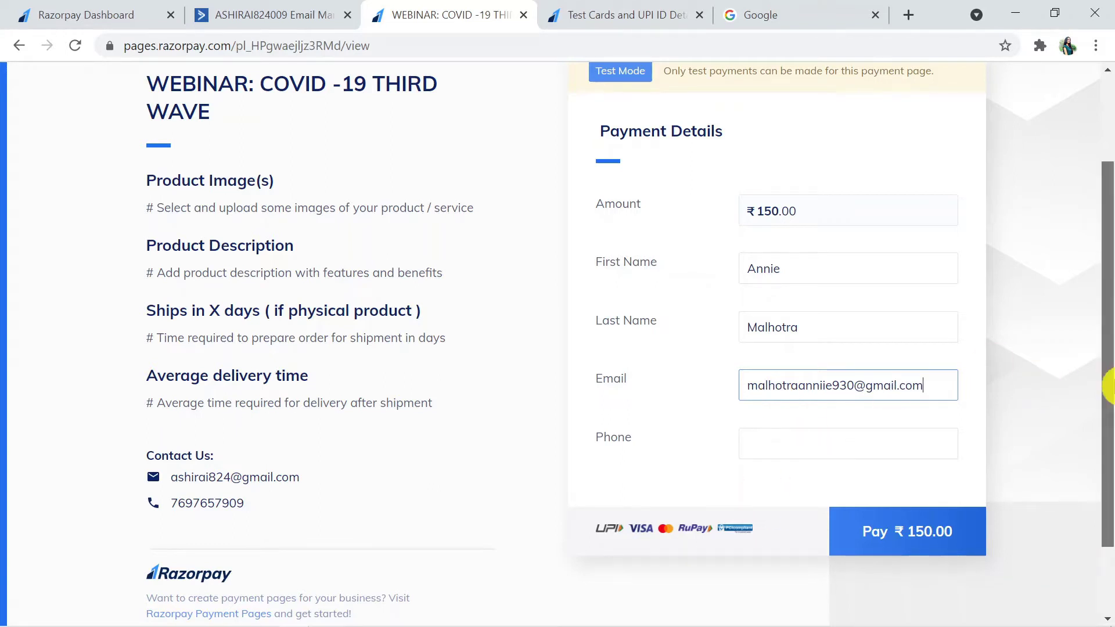
{"action": "scroll", "coordinate": [1109, 386], "scroll_direction": "down", "scroll_amount": 1}
{"action": "left_click", "coordinate": [810, 374]}
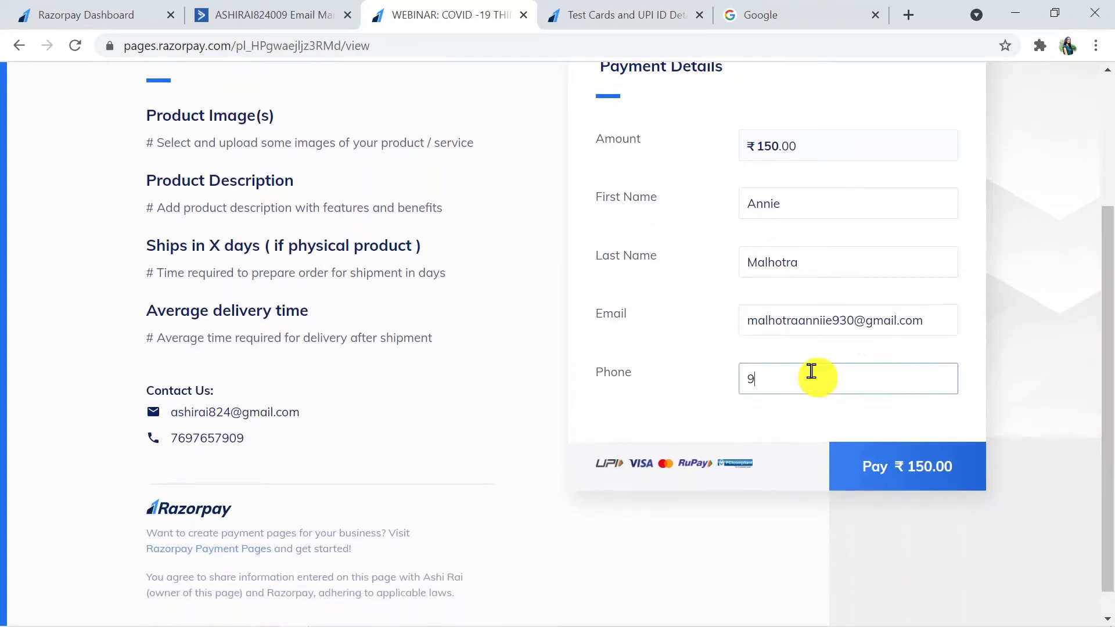
{"action": "left_click", "coordinate": [914, 464]}
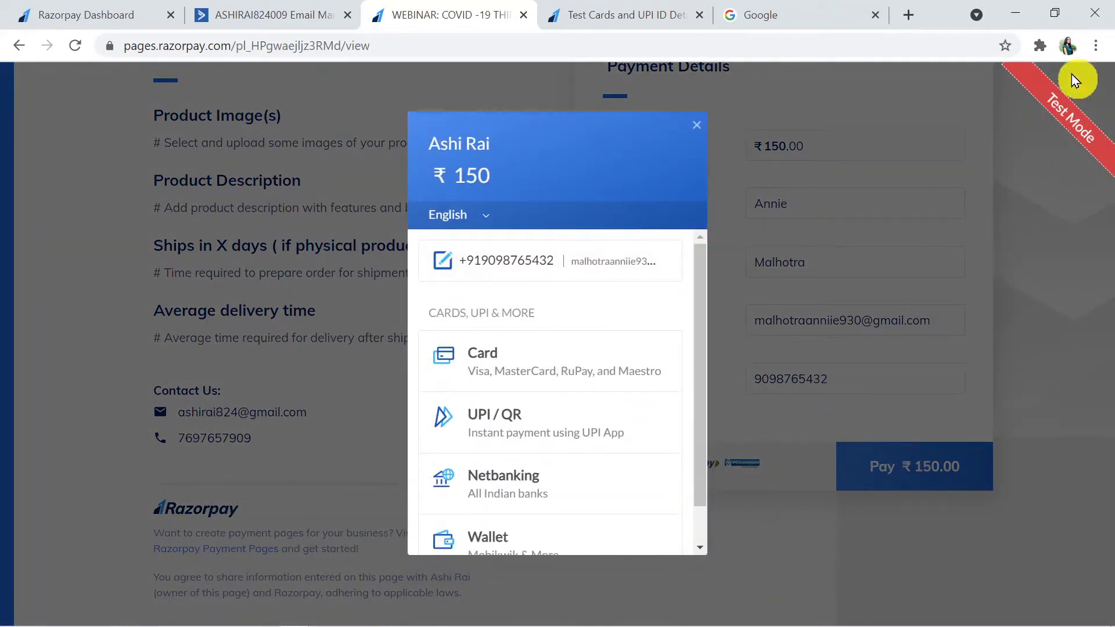
Step: Pay ₹150 by a new card using the test card number, expiry 02/23, cardholder name and CVV
{"action": "left_click", "coordinate": [538, 367]}
{"action": "left_click", "coordinate": [582, 480]}
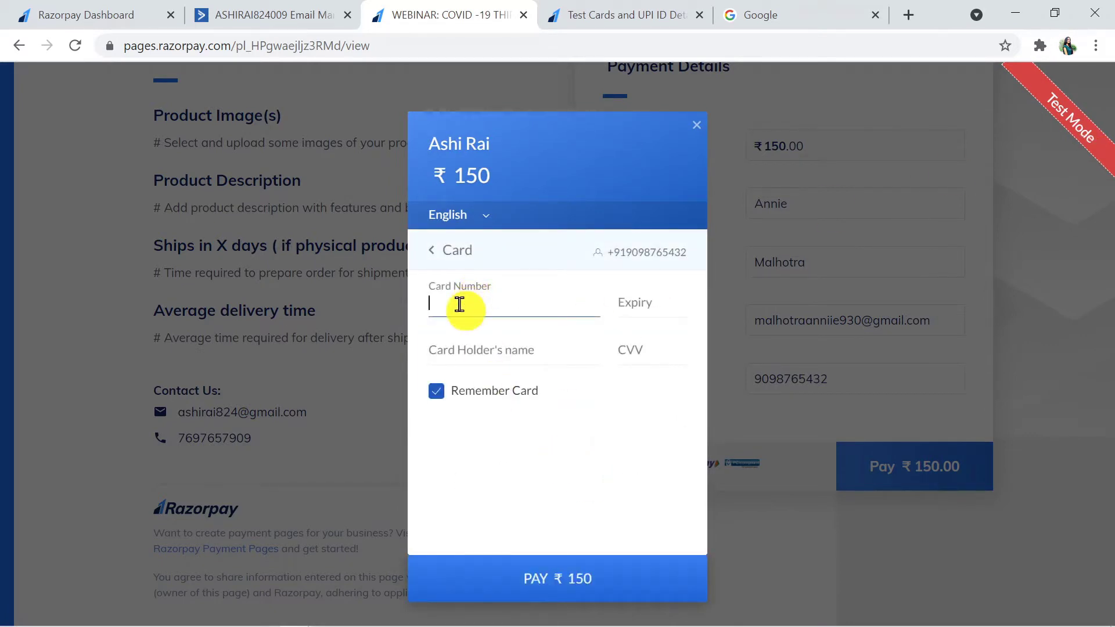
{"action": "key", "text": "ctrl+v"}
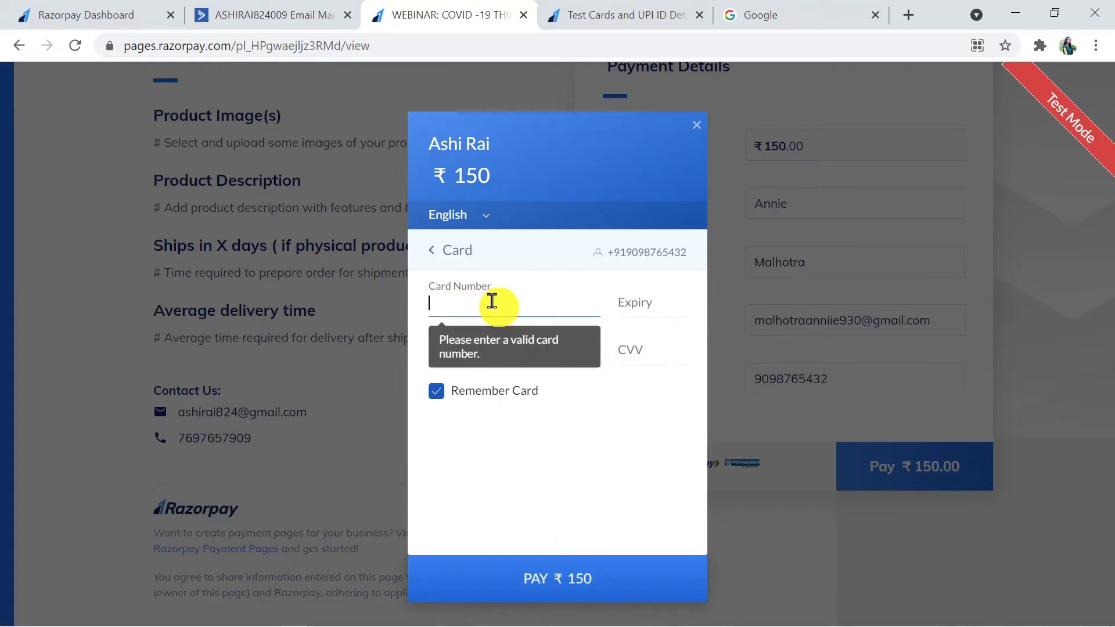
{"action": "key", "text": "ctrl+v"}
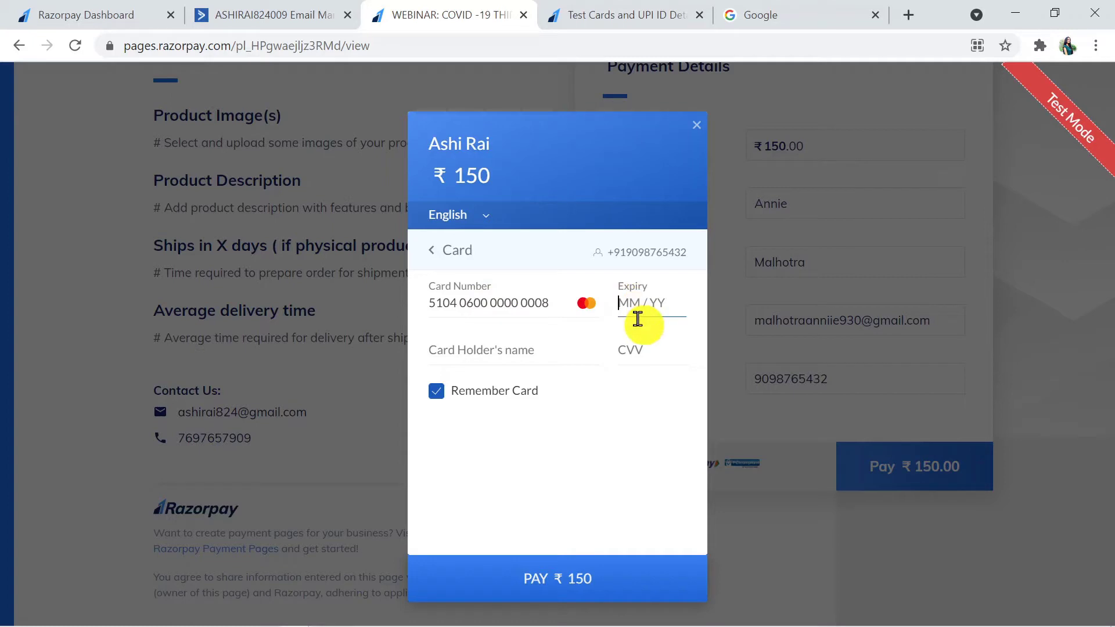
{"action": "type", "text": "023"}
{"action": "type", "text": "23"}
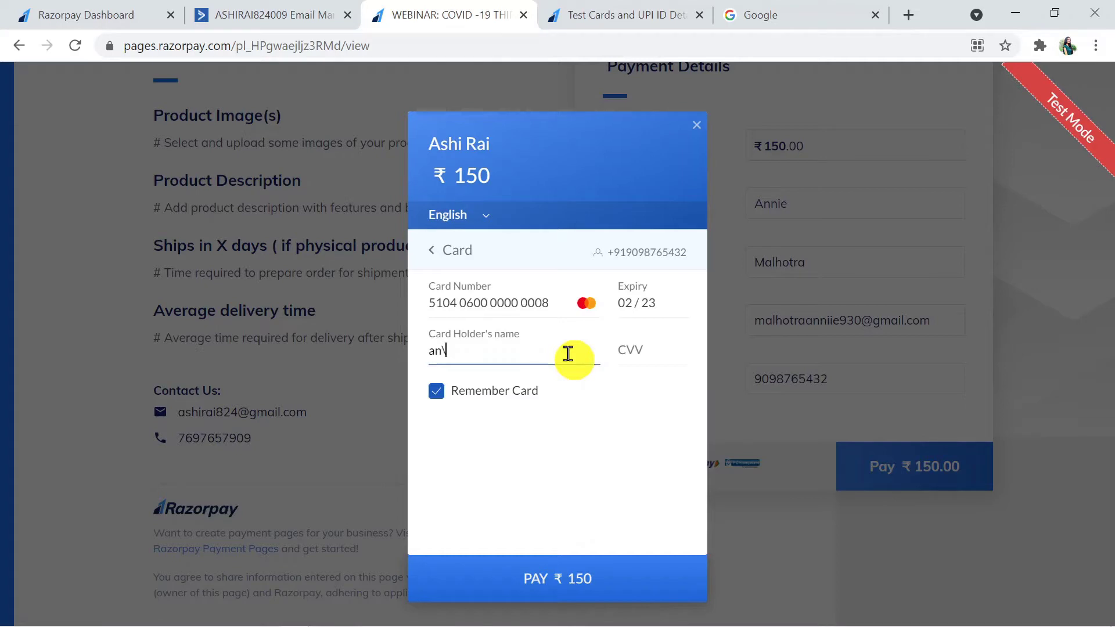
{"action": "type", "text": "Annie M"}
{"action": "left_click", "coordinate": [658, 356]}
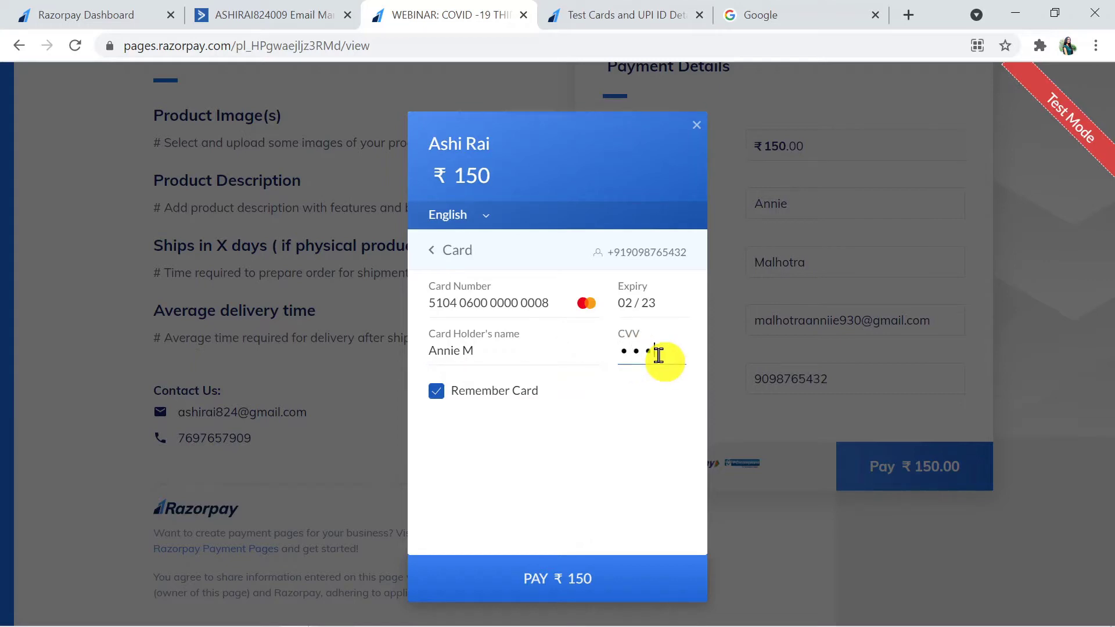
{"action": "type", "text": "123"}
{"action": "left_click", "coordinate": [526, 585]}
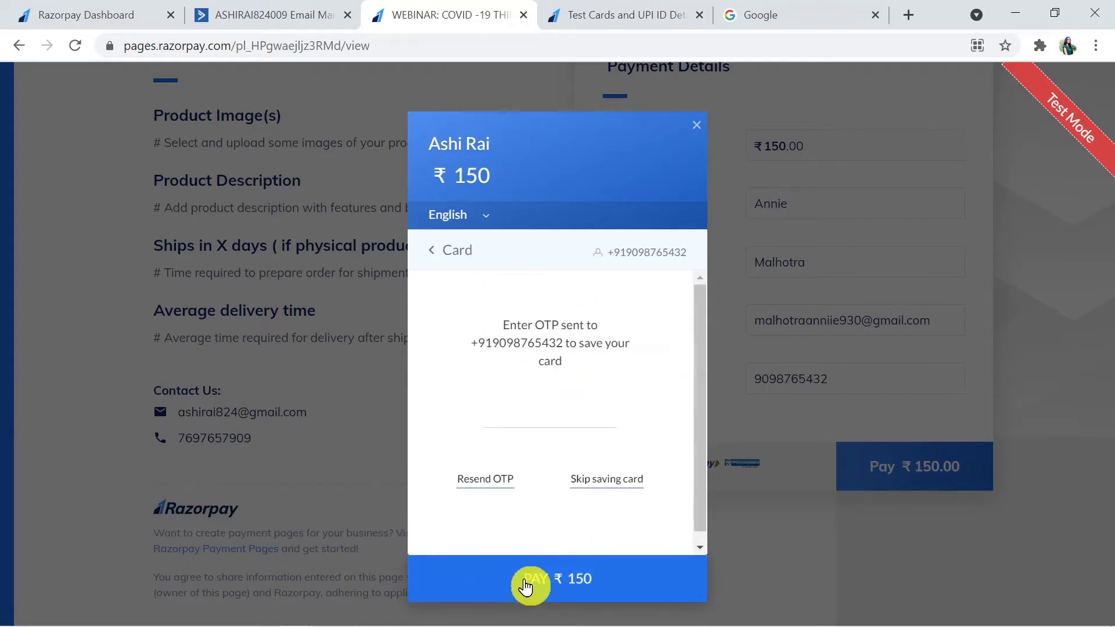
Step: Skip saving the card, mark the demo bank payment as Success, and view the ActiveCampaign contacts
{"action": "left_click", "coordinate": [625, 491]}
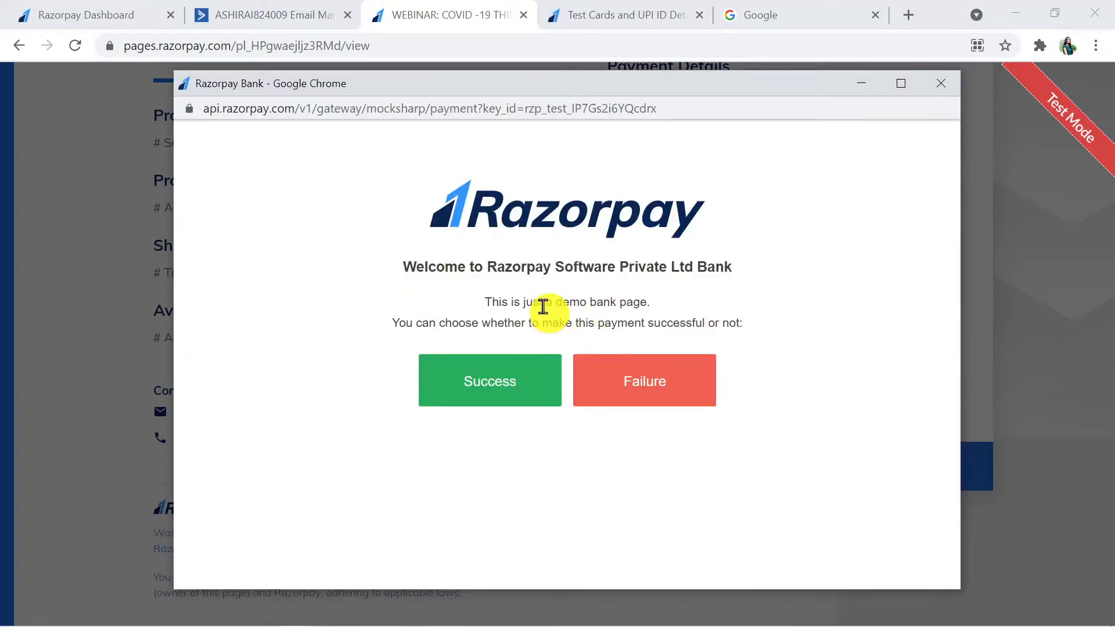
{"action": "left_click_drag", "start_coordinate": [557, 301], "coordinate": [641, 297]}
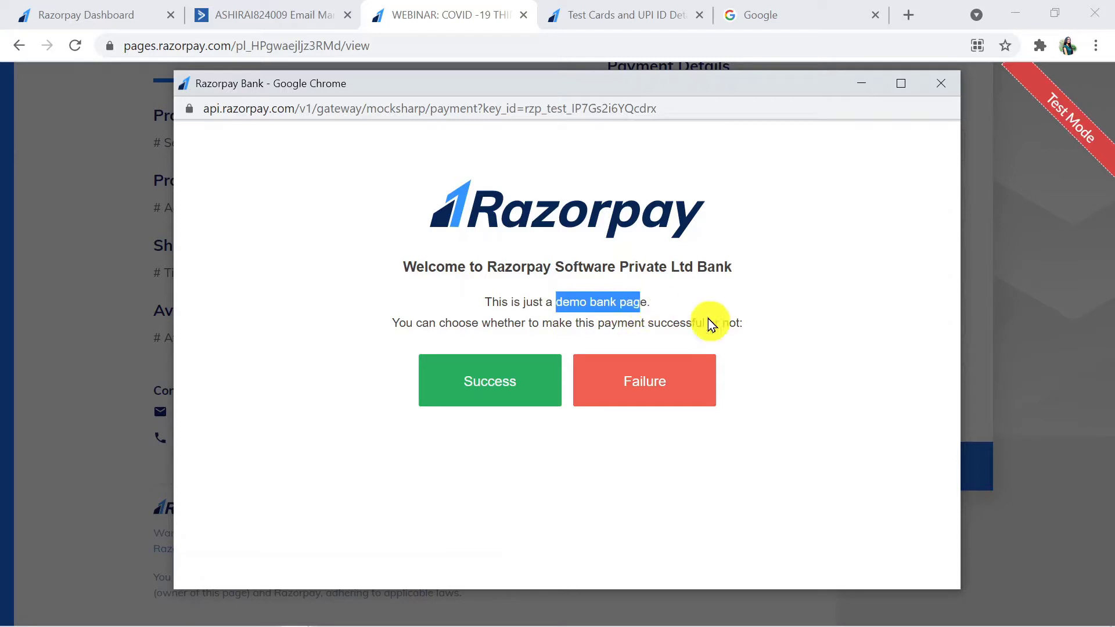
{"action": "left_click_drag", "start_coordinate": [749, 359], "coordinate": [456, 360]}
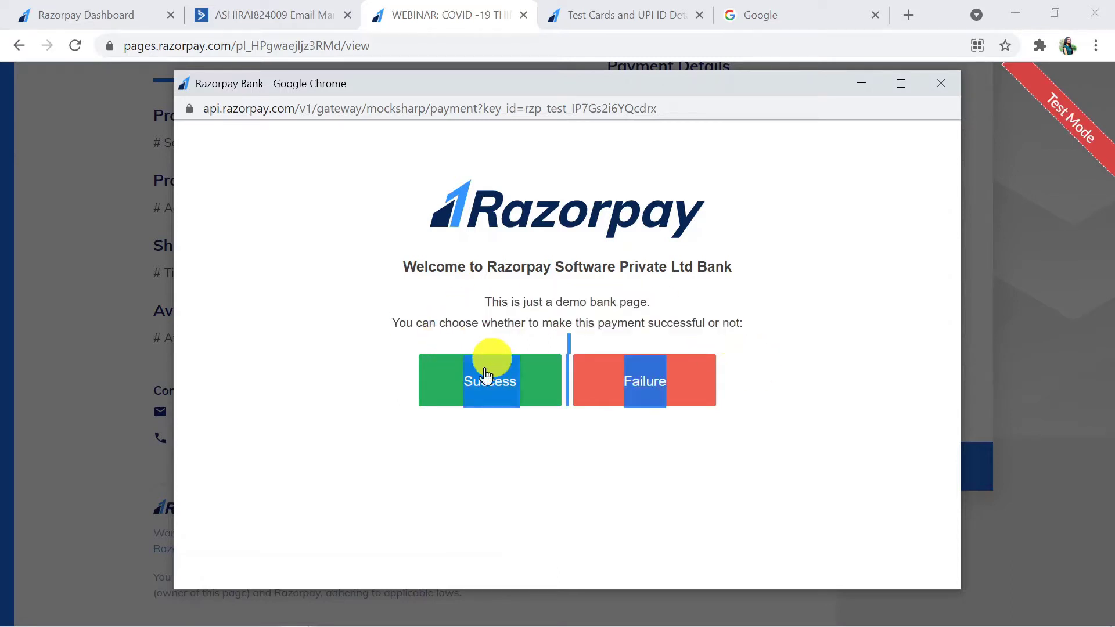
{"action": "left_click", "coordinate": [490, 398]}
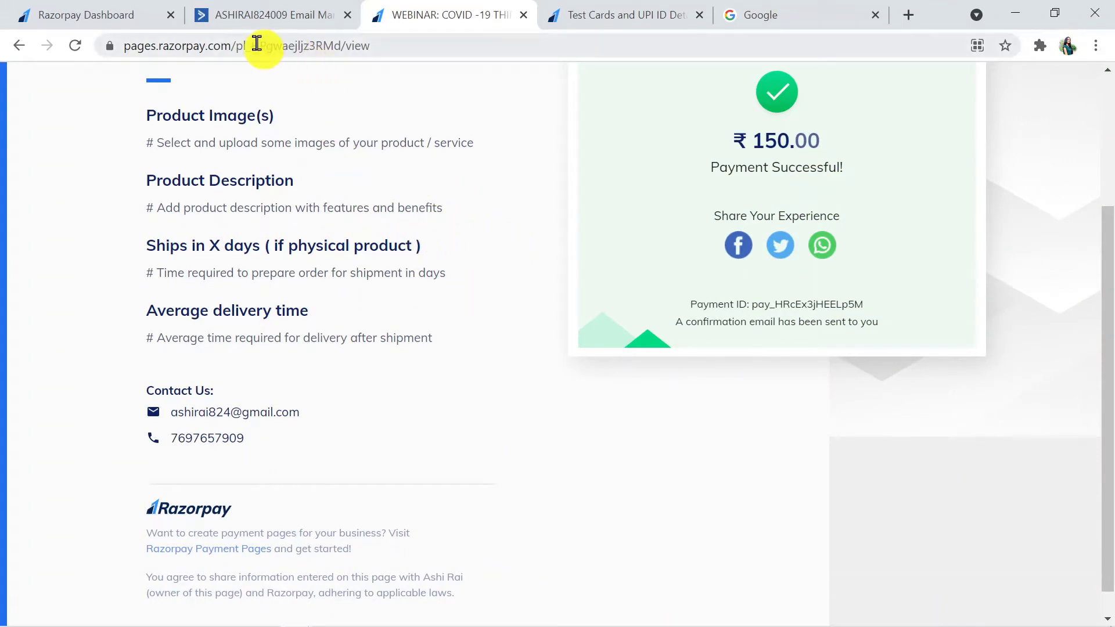
{"action": "left_click", "coordinate": [268, 15]}
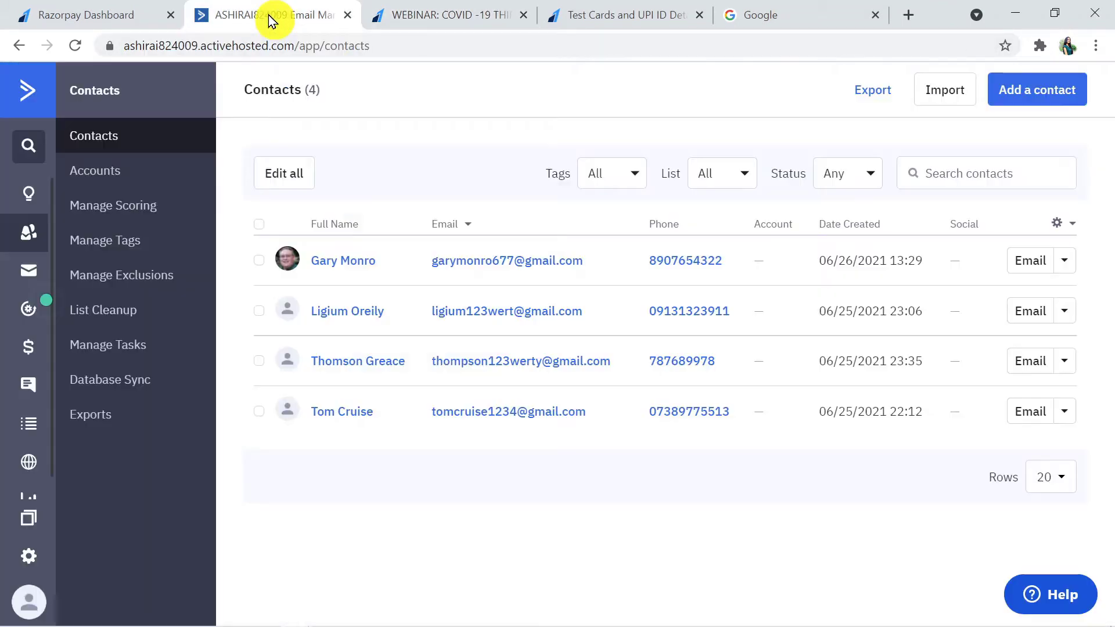
Step: Reload the ActiveCampaign contacts list to confirm the buyer was added, bringing it to 5
{"action": "left_click", "coordinate": [394, 40]}
{"action": "key", "text": "Return"}
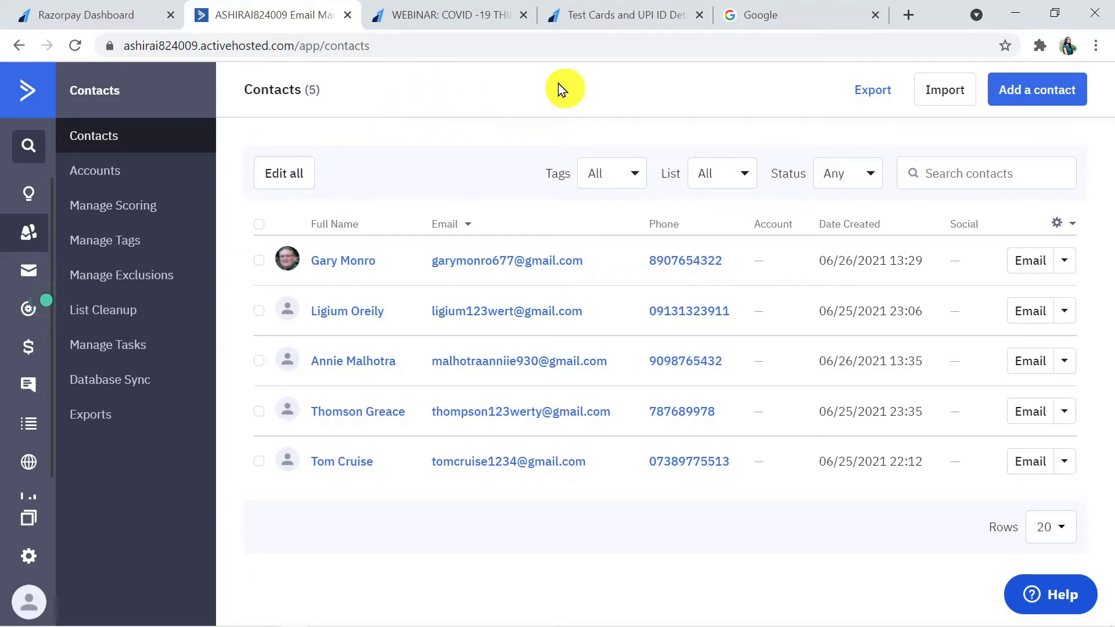
{"action": "left_click", "coordinate": [814, 8]}
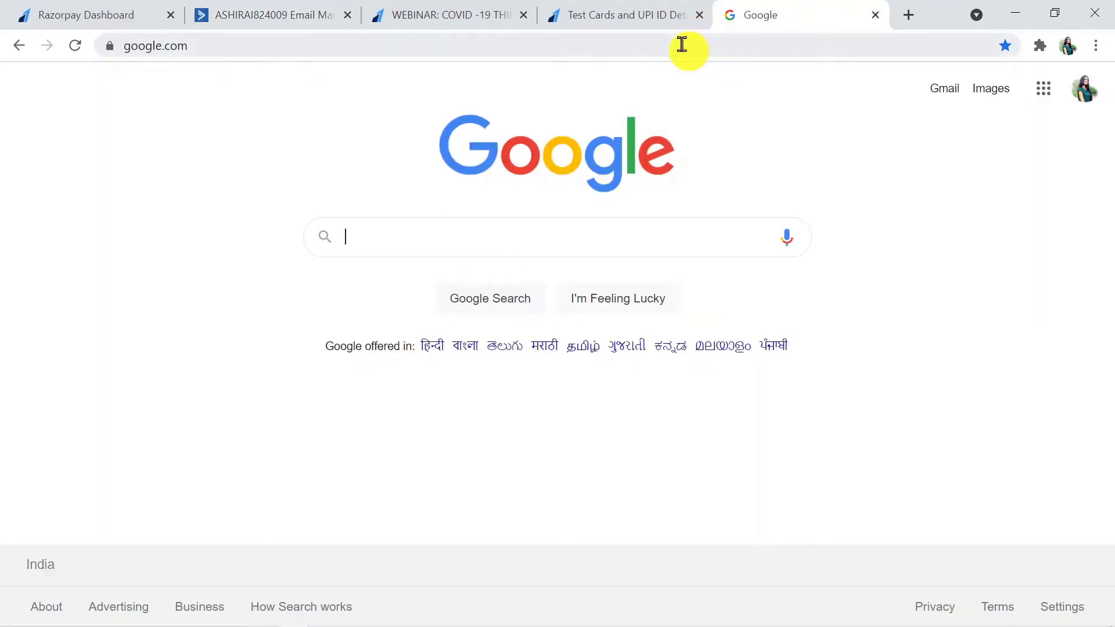
Step: Go to pabbly.com and open the Connect page from the Products menu
{"action": "left_click", "coordinate": [682, 45]}
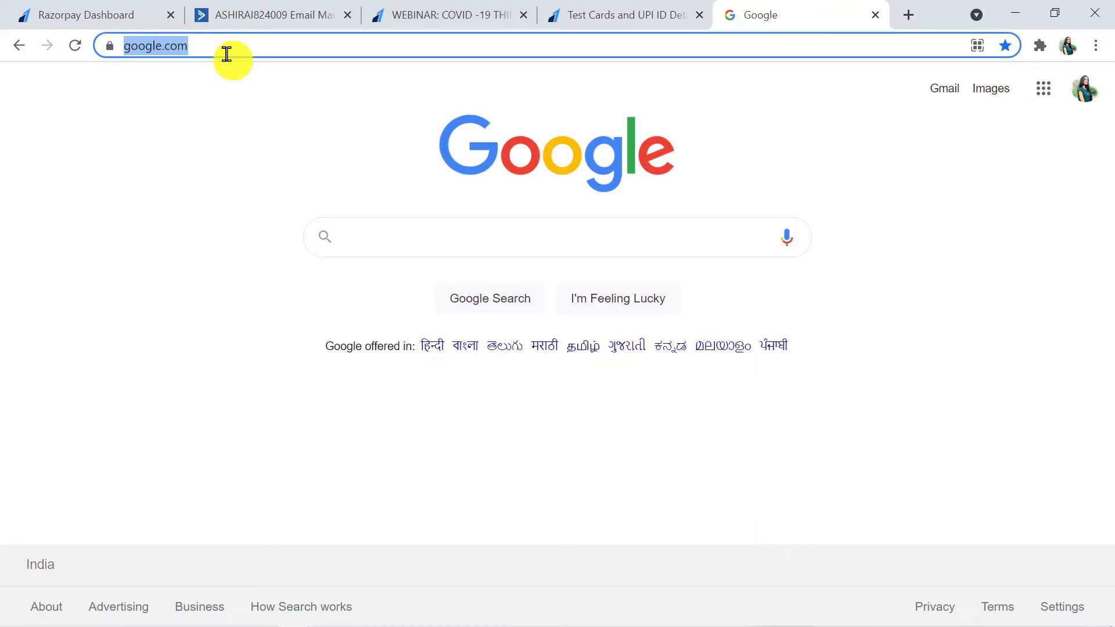
{"action": "type", "text": "pabbl"}
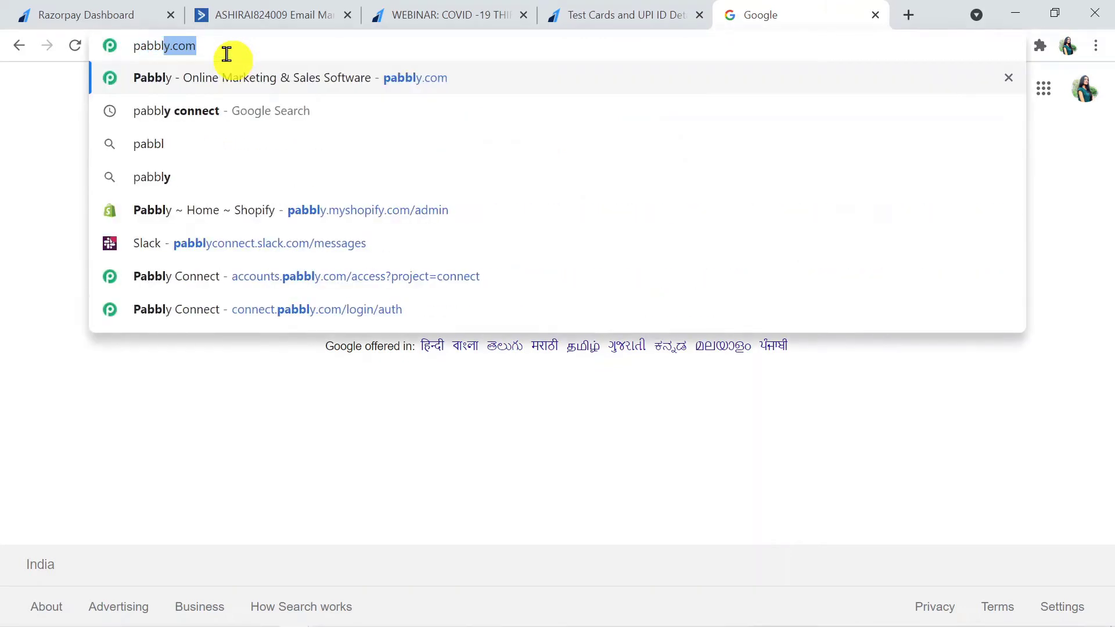
{"action": "type", "text": "y.com"}
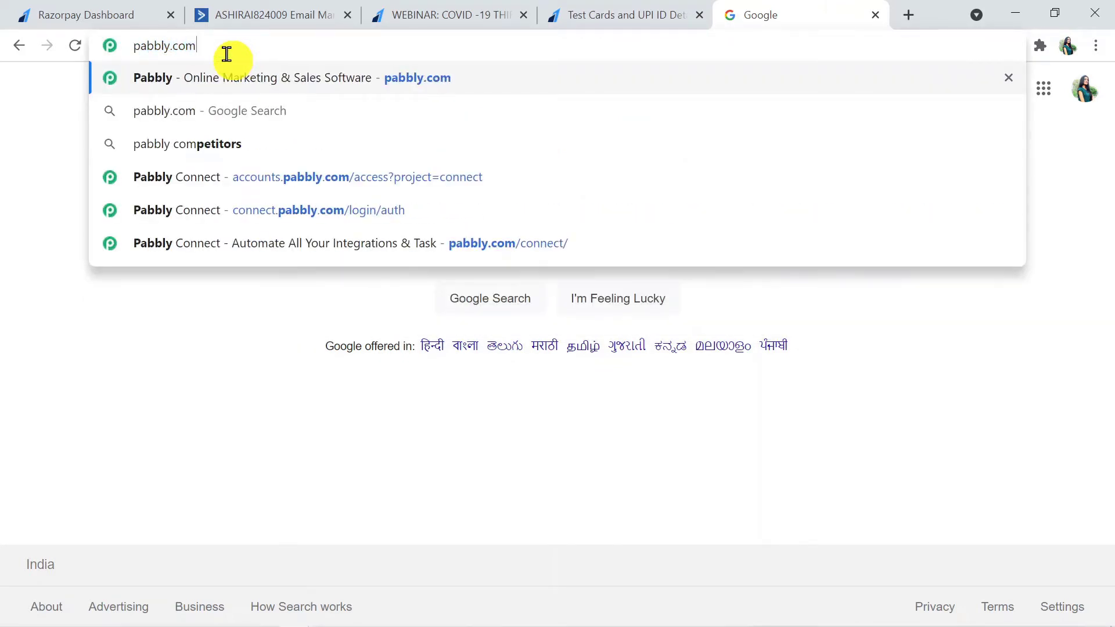
{"action": "key", "text": "Return"}
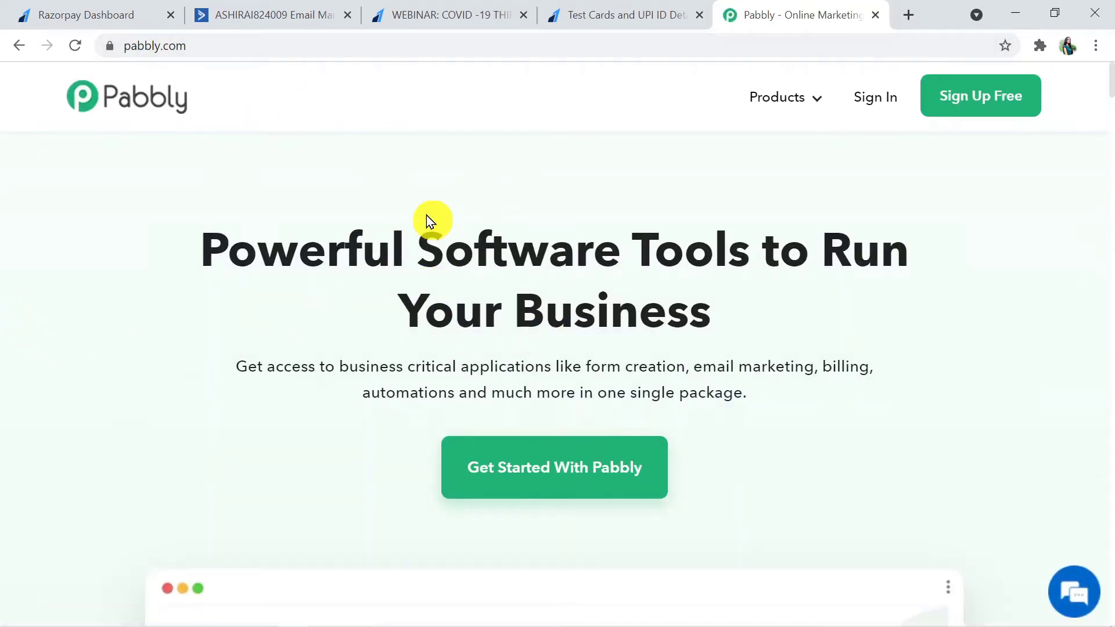
{"action": "mouse_move", "coordinate": [786, 105]}
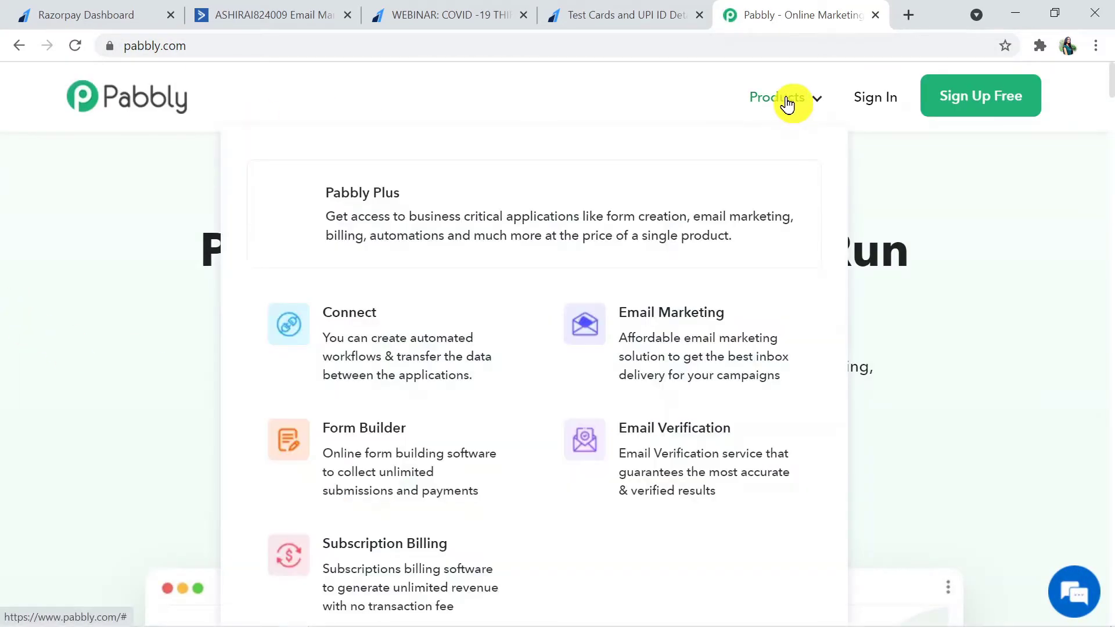
{"action": "left_click", "coordinate": [370, 324]}
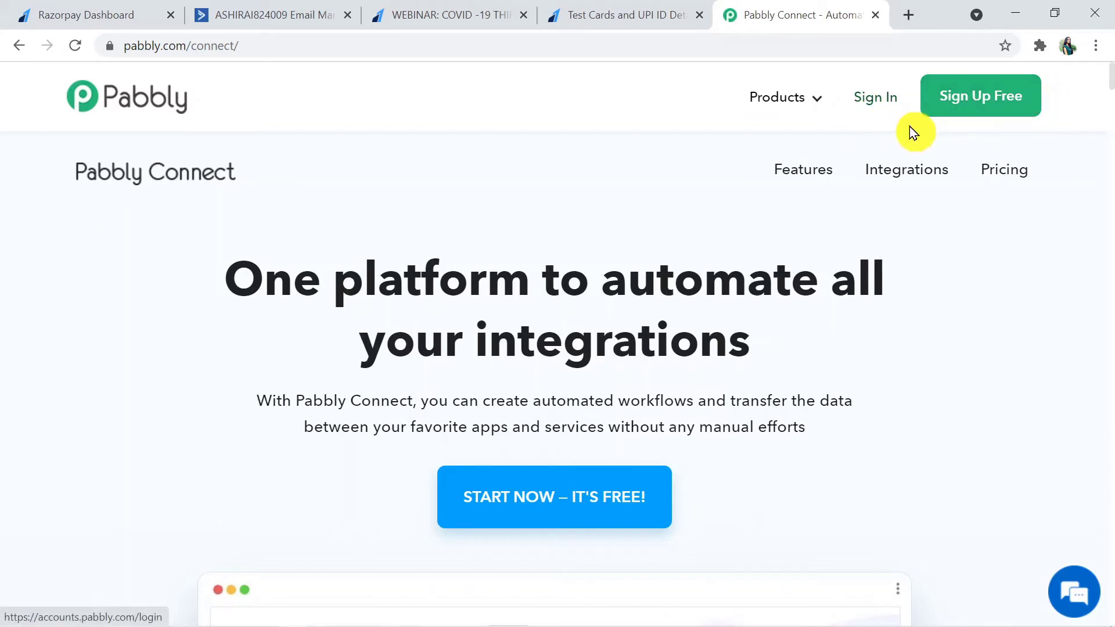
Step: Sign in to Pabbly and launch Connect with Access Now on the All Apps page
{"action": "left_click", "coordinate": [867, 102]}
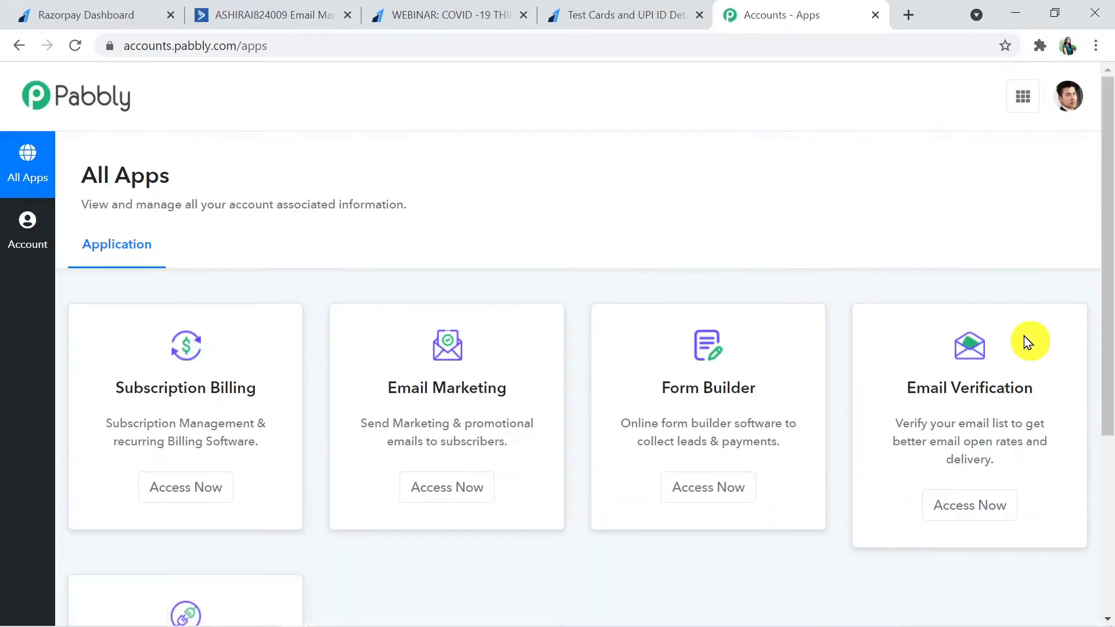
{"action": "left_click_drag", "start_coordinate": [1105, 249], "coordinate": [1109, 436]}
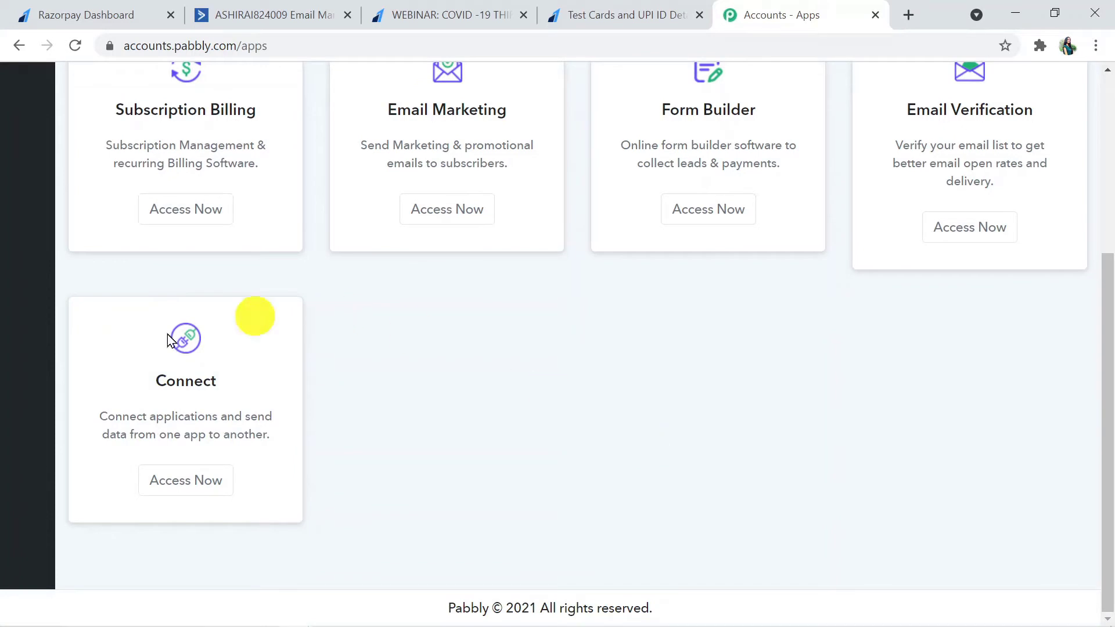
{"action": "left_click", "coordinate": [184, 493]}
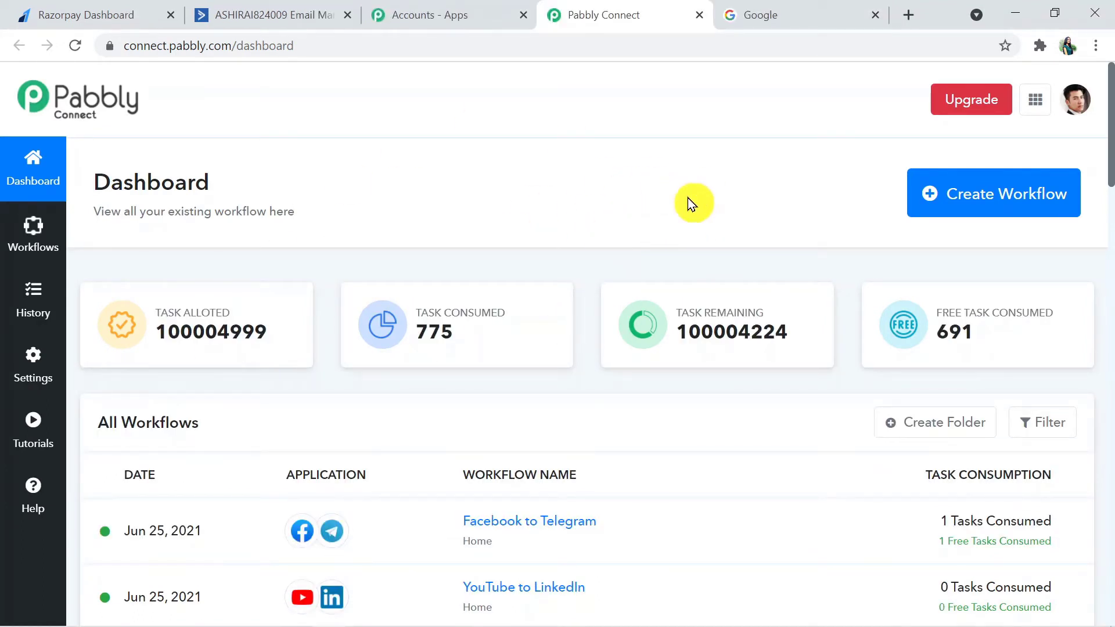
Step: Create a workflow named 'Razorpay to ActiveCampaign' and collapse its trigger step
{"action": "left_click", "coordinate": [1022, 197]}
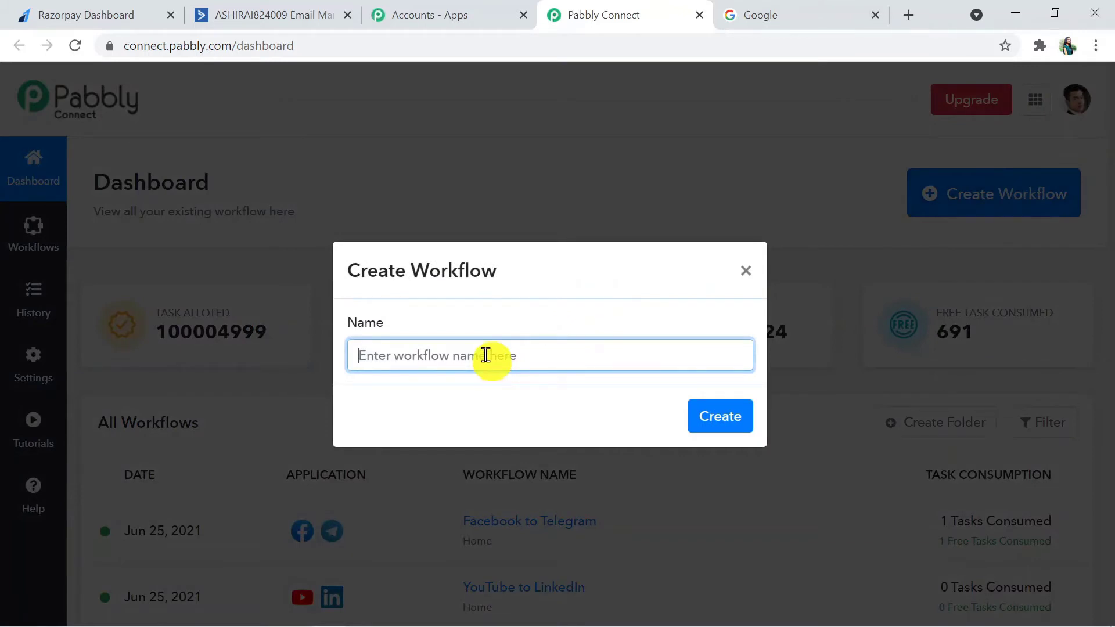
{"action": "type", "text": "Raz"}
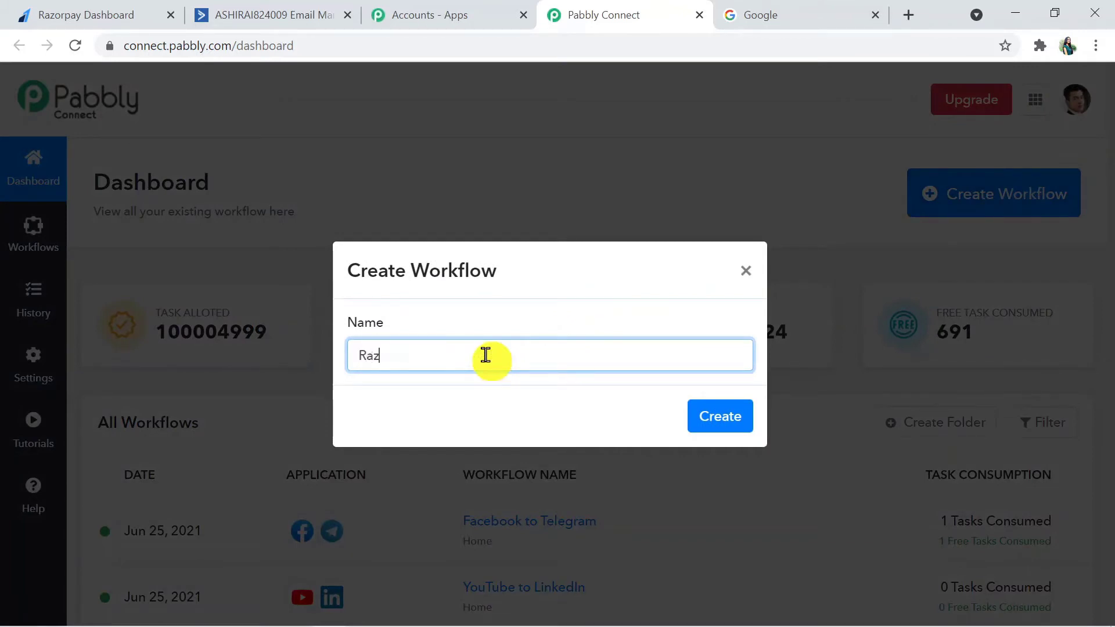
{"action": "type", "text": "orpay to Active"}
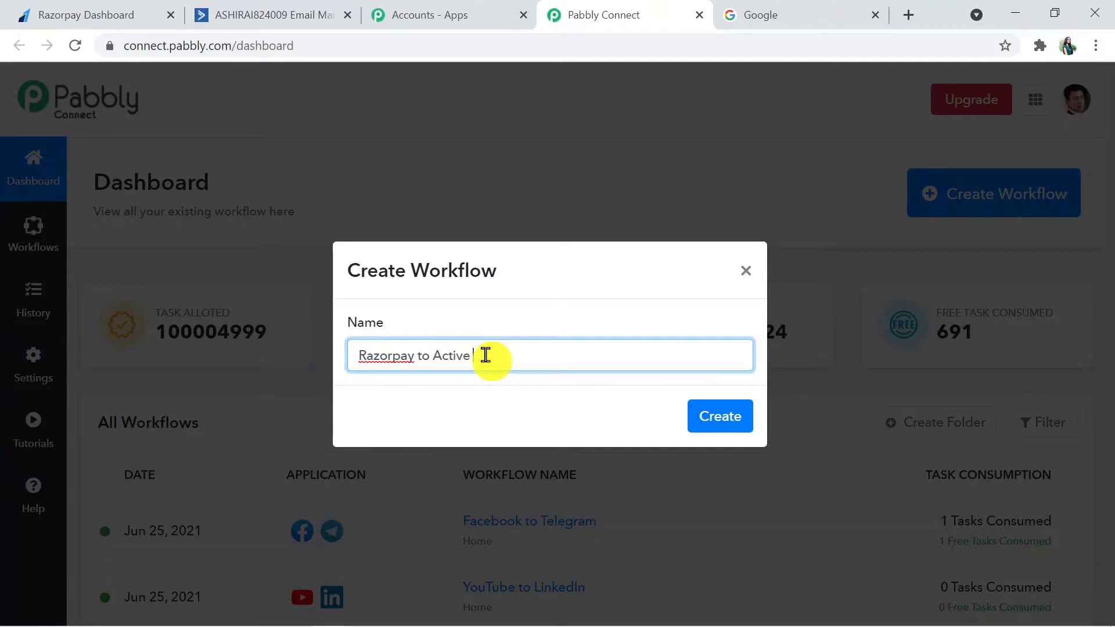
{"action": "type", "text": "Campaign"}
{"action": "left_click", "coordinate": [714, 426]}
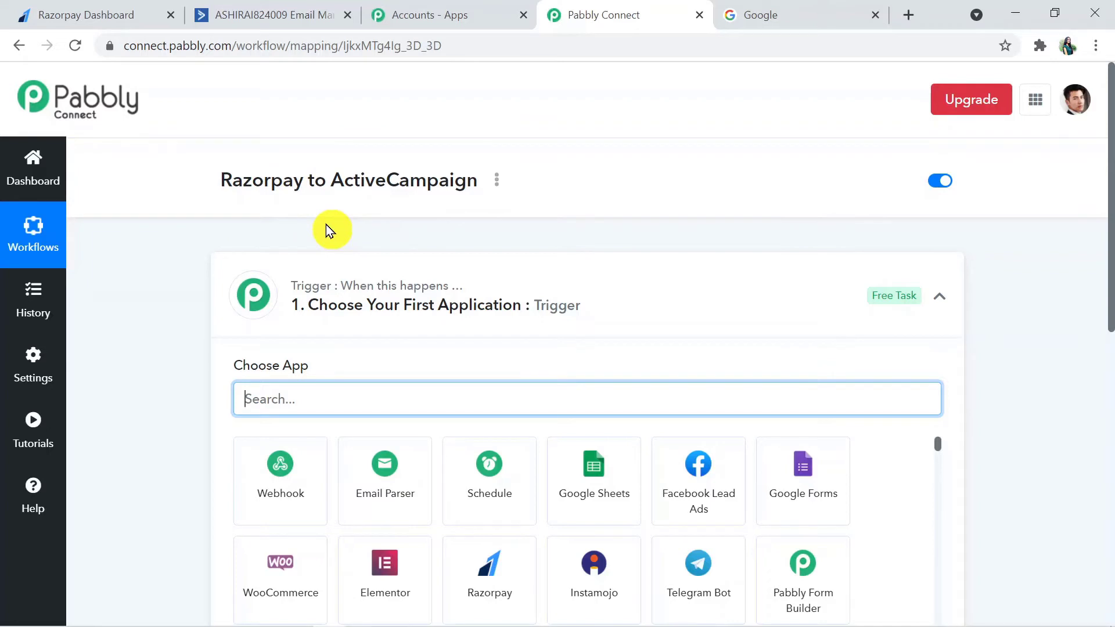
{"action": "left_click", "coordinate": [642, 286]}
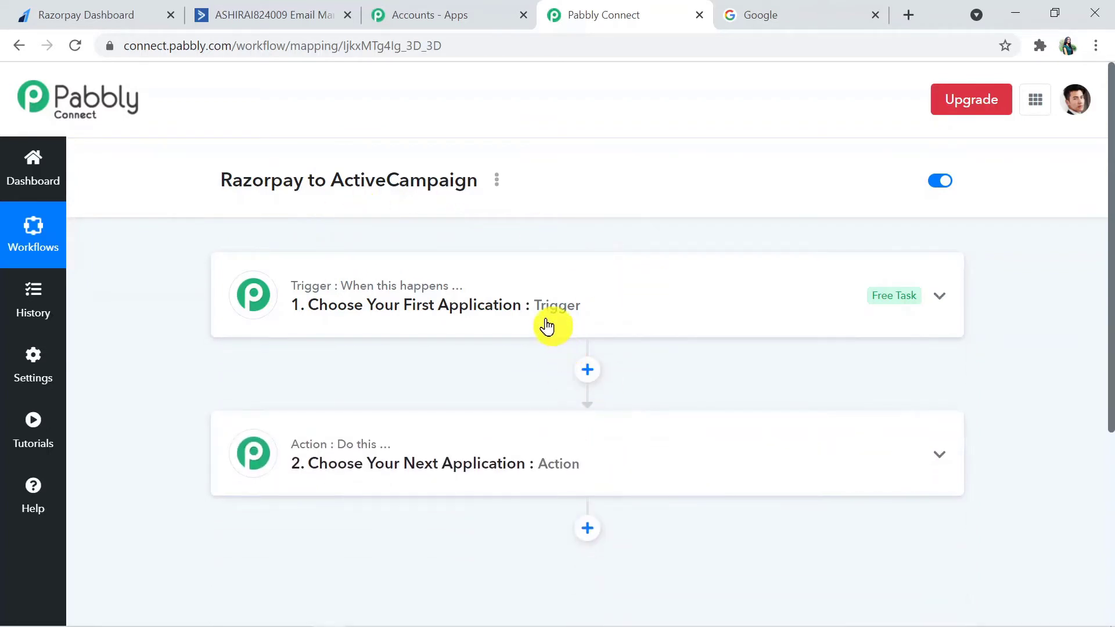
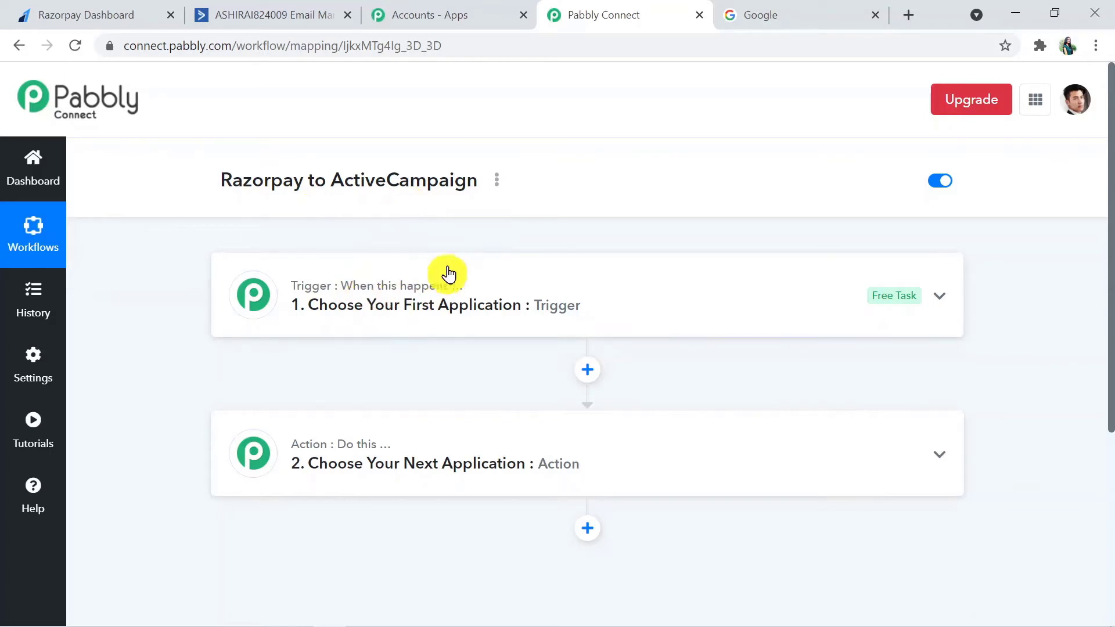
Step: Set Razorpay as the workflow's trigger app by searching 'raz'
{"action": "left_click", "coordinate": [515, 267]}
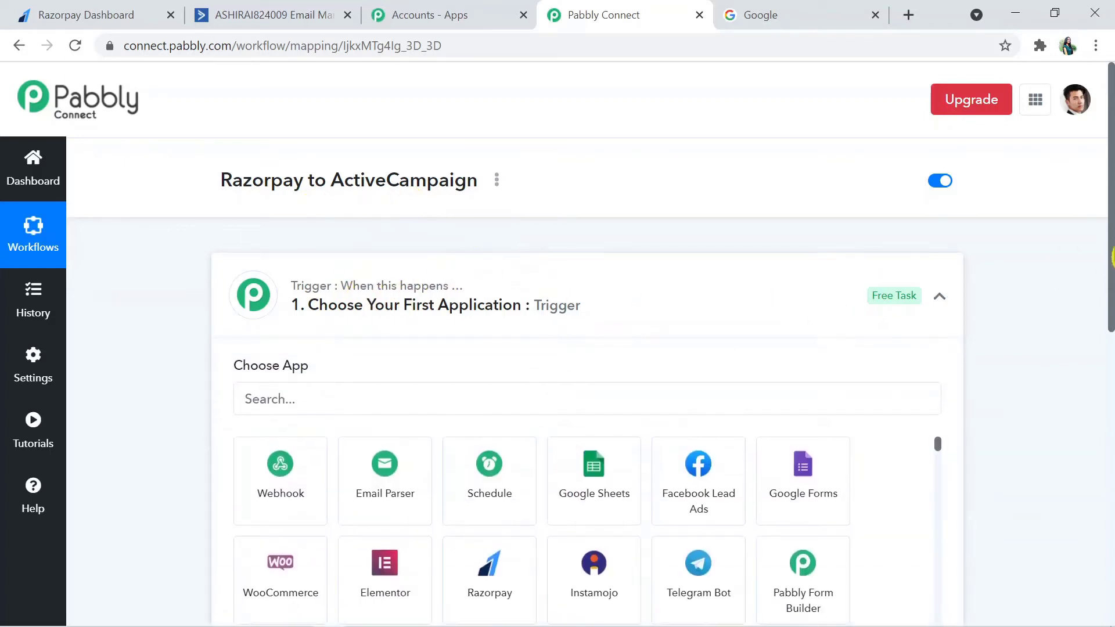
{"action": "left_click_drag", "start_coordinate": [1111, 201], "coordinate": [1112, 250]}
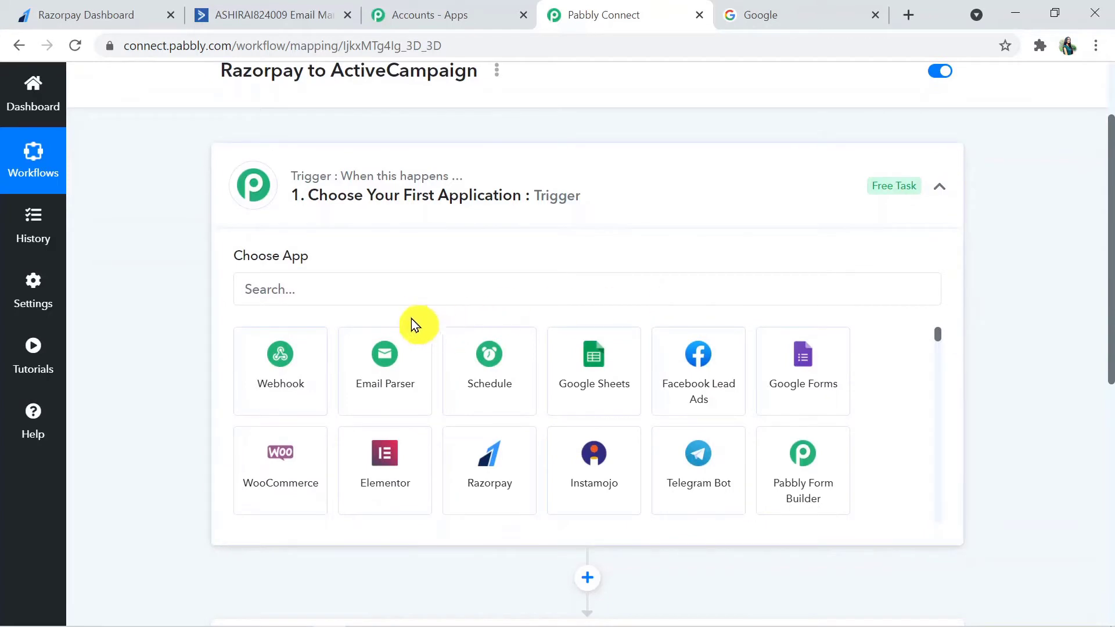
{"action": "left_click", "coordinate": [401, 291]}
{"action": "type", "text": "raz"}
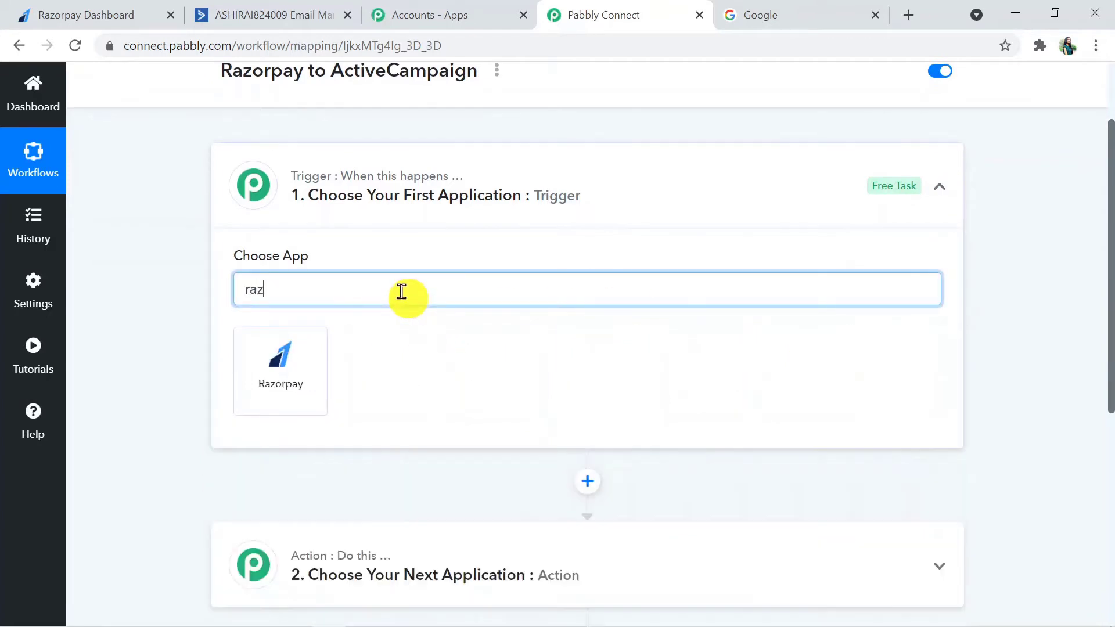
{"action": "left_click", "coordinate": [274, 370]}
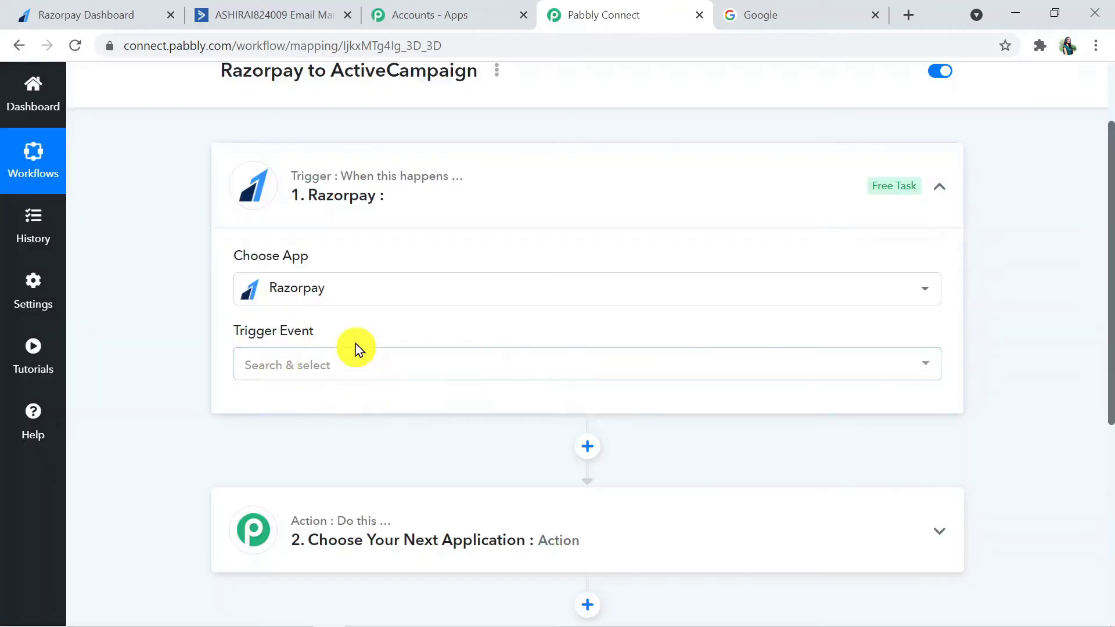
Step: Choose Payment Captured as the Razorpay trigger event
{"action": "left_click", "coordinate": [313, 370]}
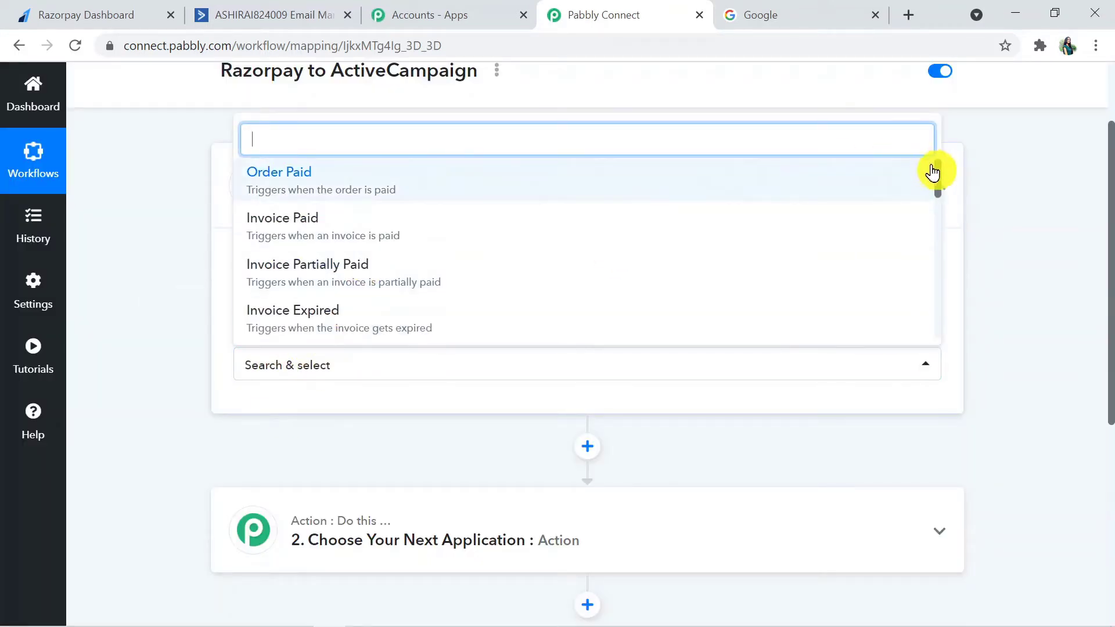
{"action": "left_click_drag", "start_coordinate": [939, 171], "coordinate": [941, 205]}
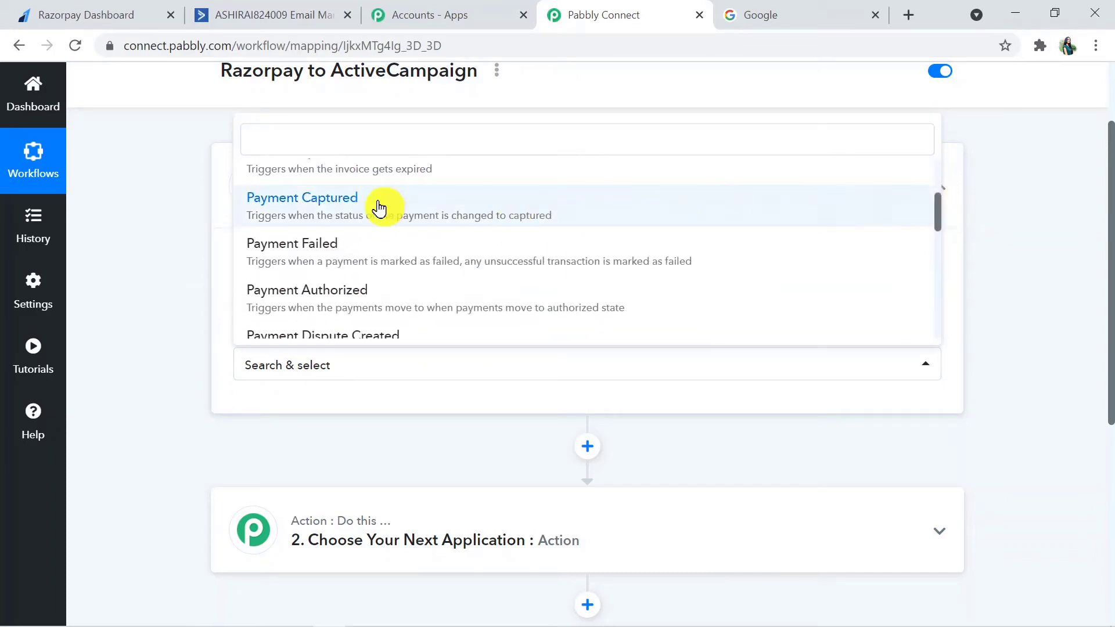
{"action": "left_click", "coordinate": [327, 203]}
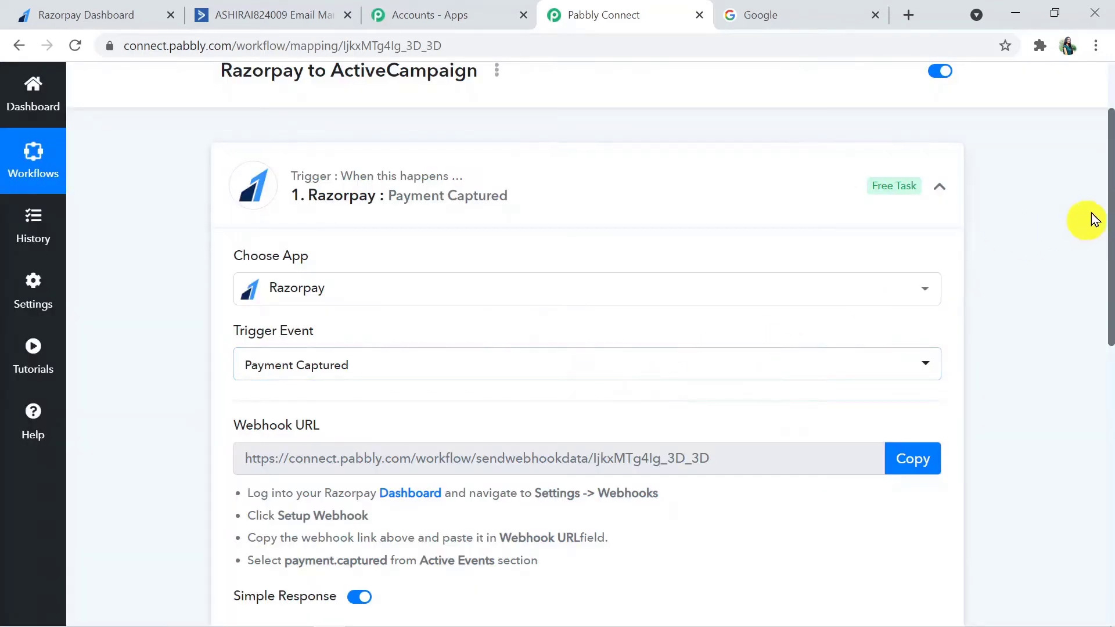
Step: Read through the Razorpay webhook setup instructions, then switch to the Razorpay Dashboard tab
{"action": "scroll", "coordinate": [1109, 279], "scroll_direction": "down", "scroll_amount": 3}
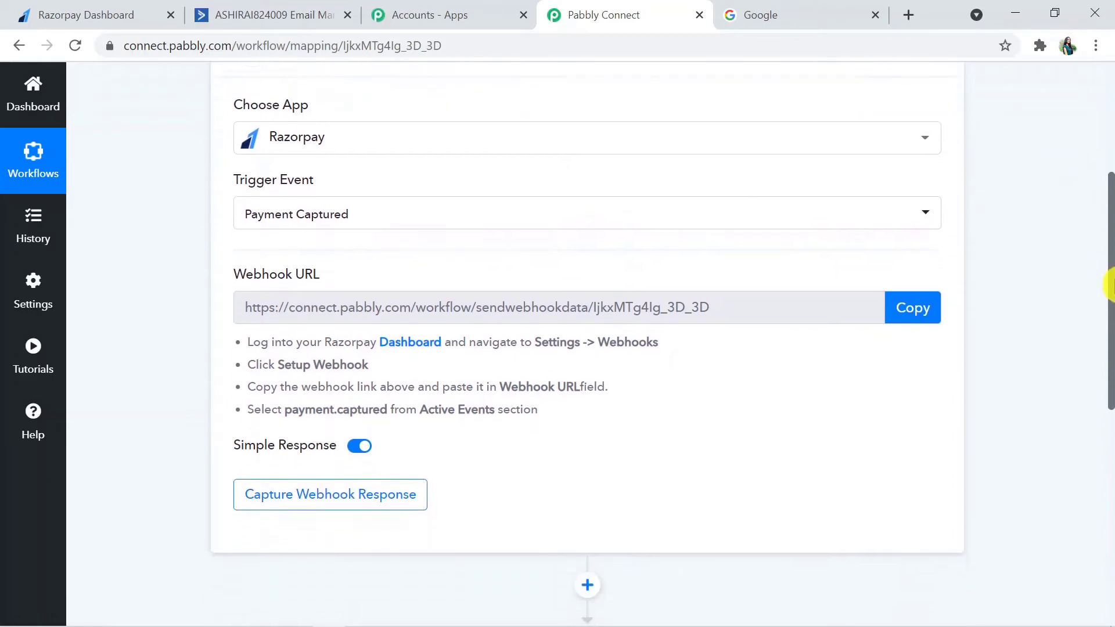
{"action": "scroll", "coordinate": [1110, 286], "scroll_direction": "down", "scroll_amount": 1}
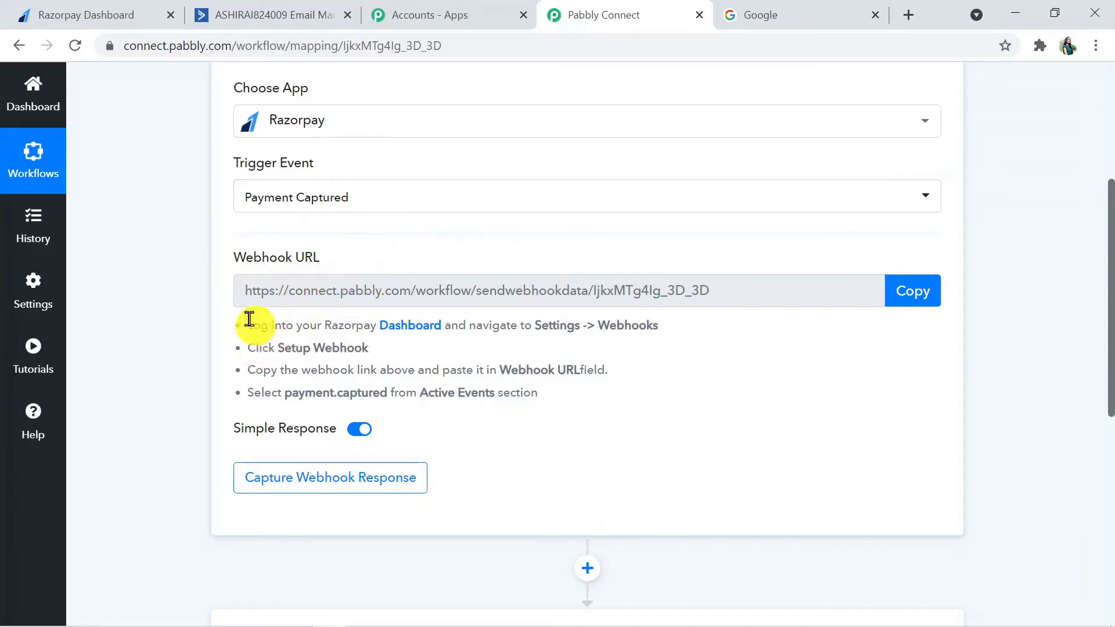
{"action": "left_click_drag", "start_coordinate": [250, 319], "coordinate": [553, 415]}
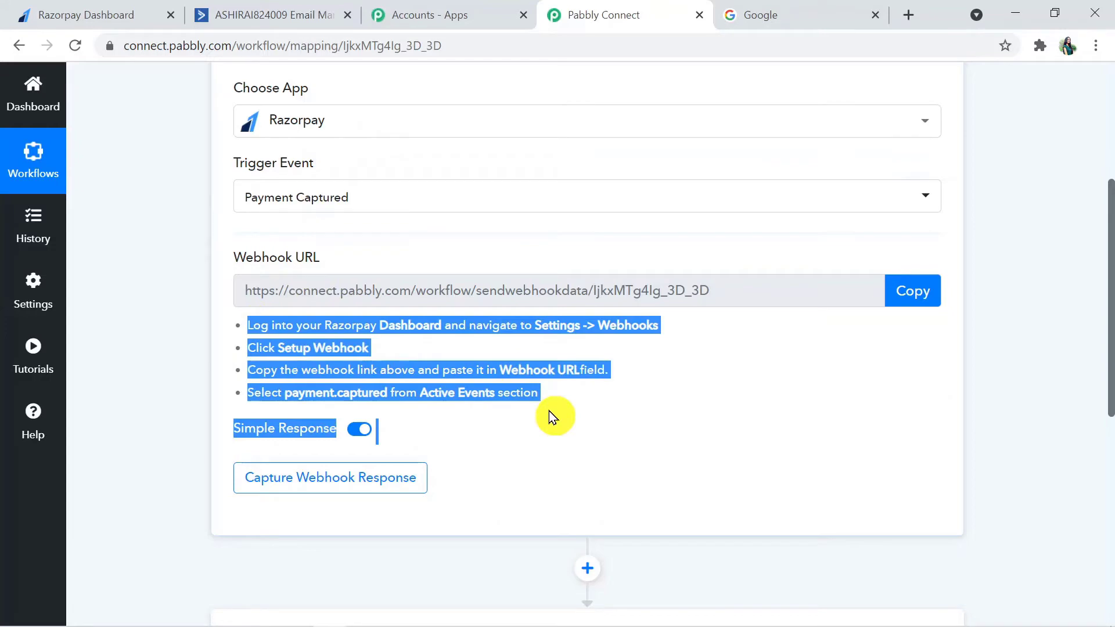
{"action": "left_click", "coordinate": [530, 443]}
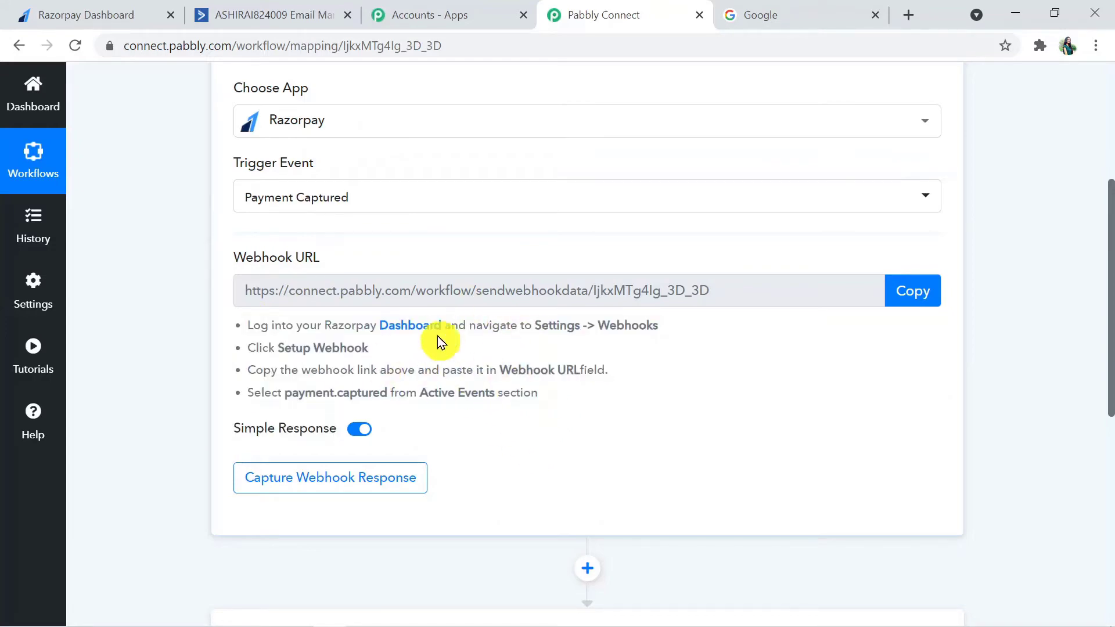
{"action": "left_click", "coordinate": [94, 19]}
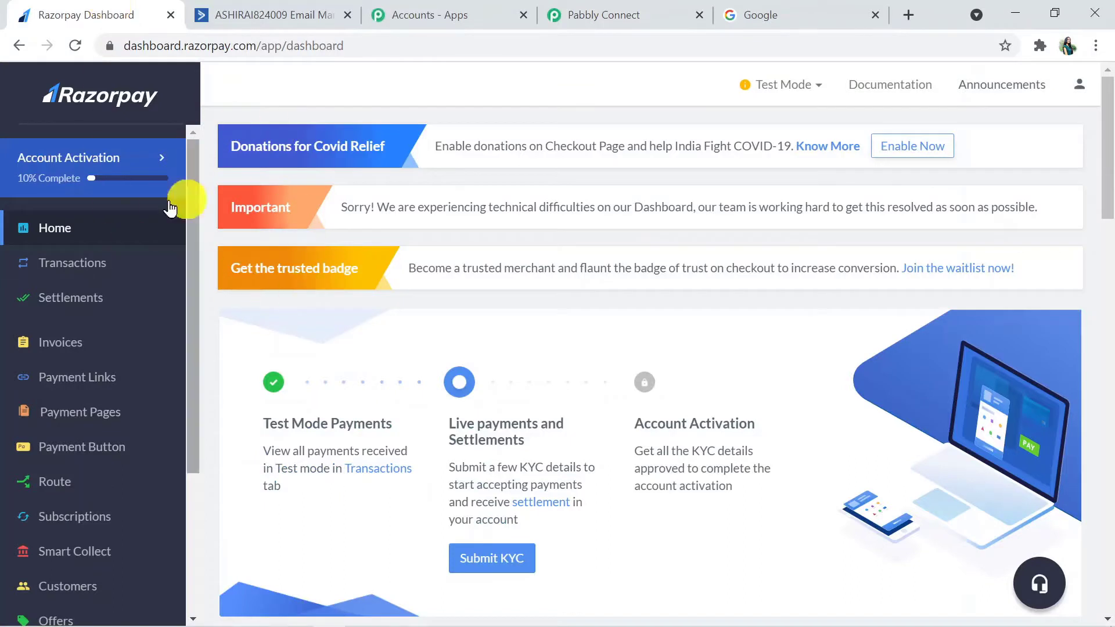
Step: Open Settings > Webhooks in Razorpay and start a new webhook with + Add New Webhook
{"action": "left_click_drag", "start_coordinate": [197, 275], "coordinate": [163, 410]}
{"action": "left_click", "coordinate": [79, 588]}
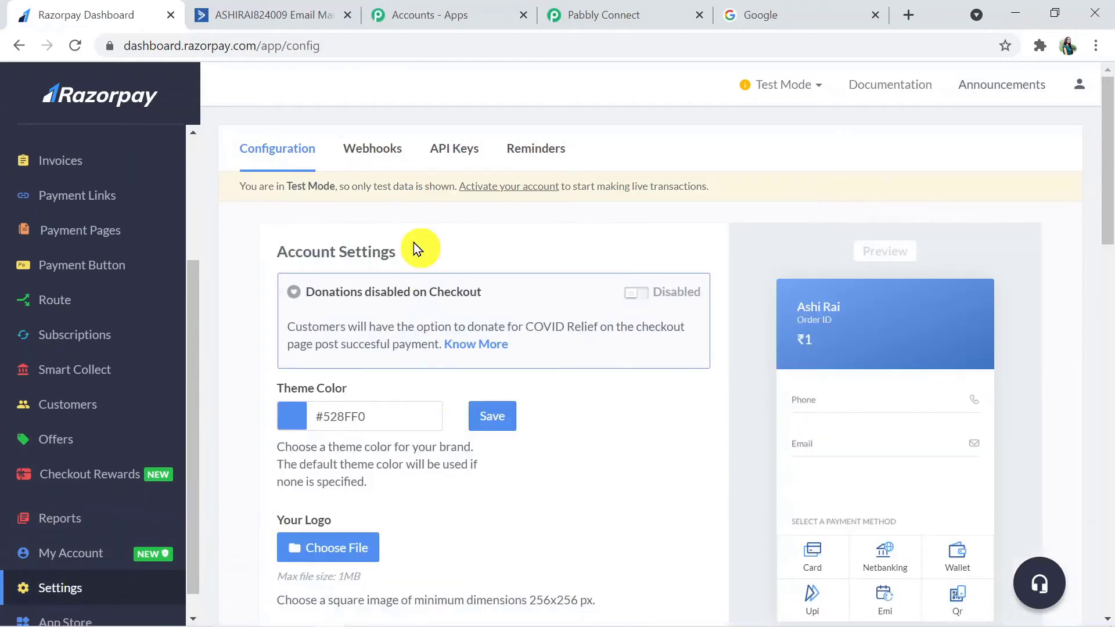
{"action": "left_click", "coordinate": [376, 153]}
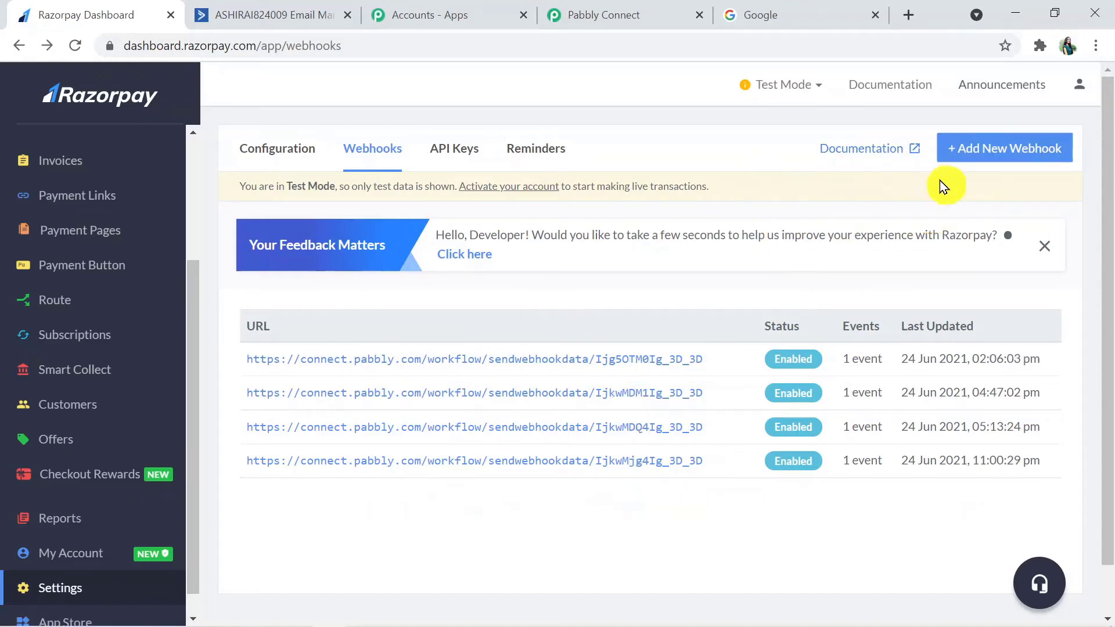
{"action": "left_click", "coordinate": [1016, 153]}
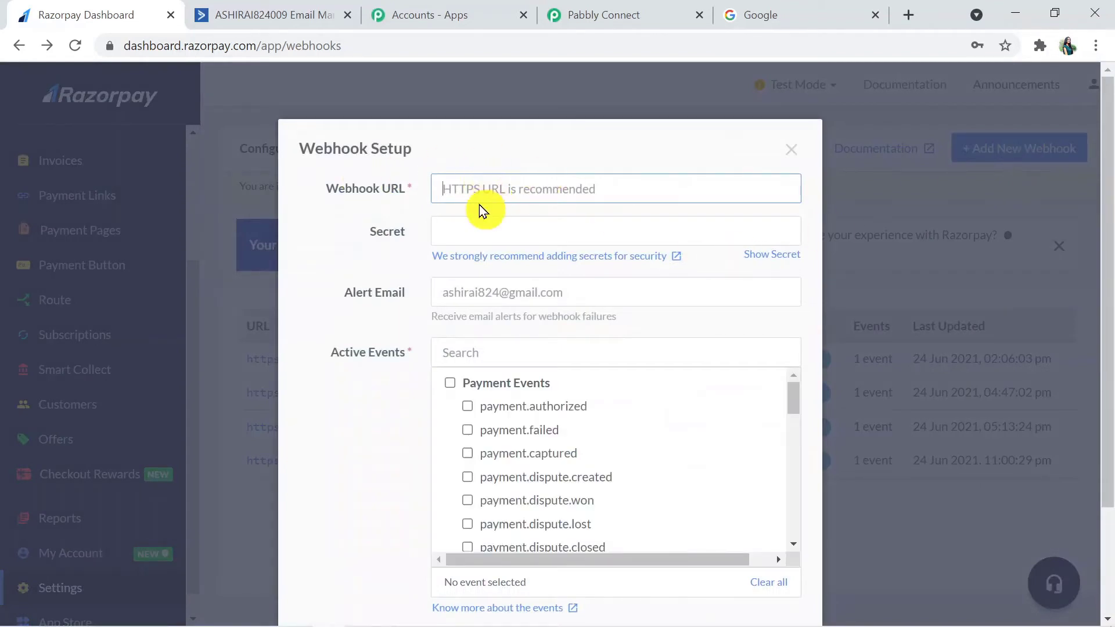
Step: Copy the Pabbly webhook URL, start capturing the response, and paste the URL into Razorpay's Webhook URL field
{"action": "left_click", "coordinate": [583, 18]}
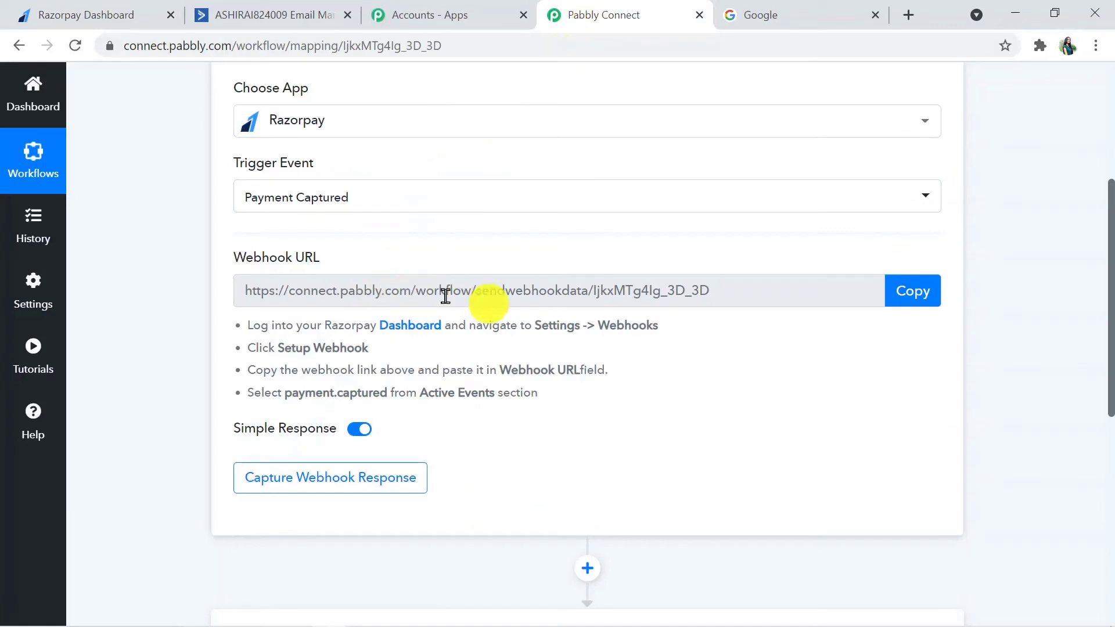
{"action": "left_click", "coordinate": [899, 294]}
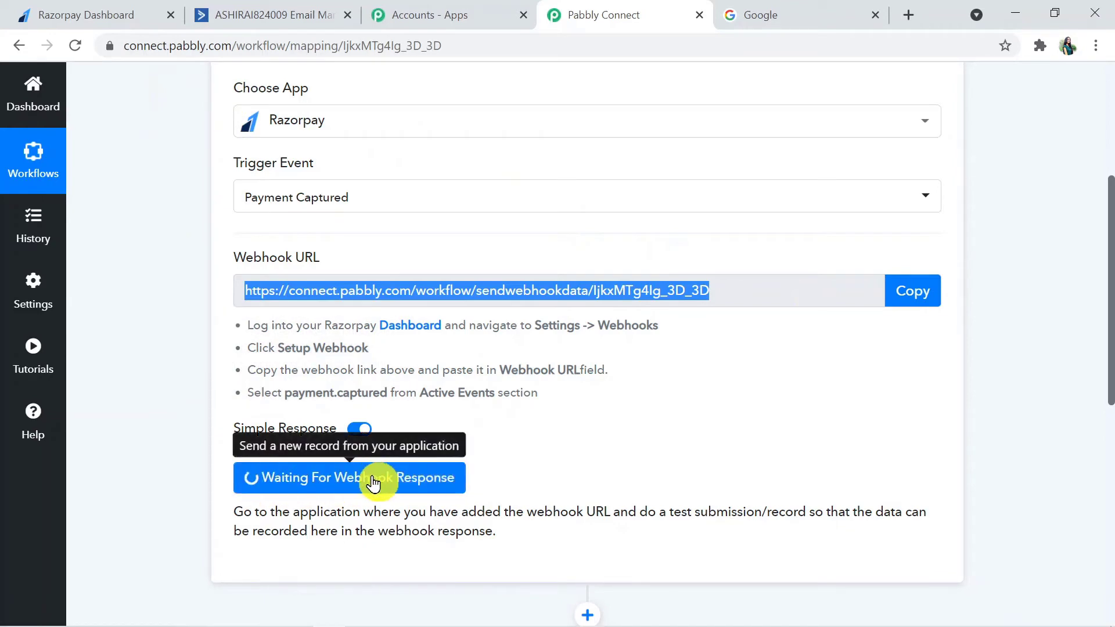
{"action": "left_click", "coordinate": [95, 13]}
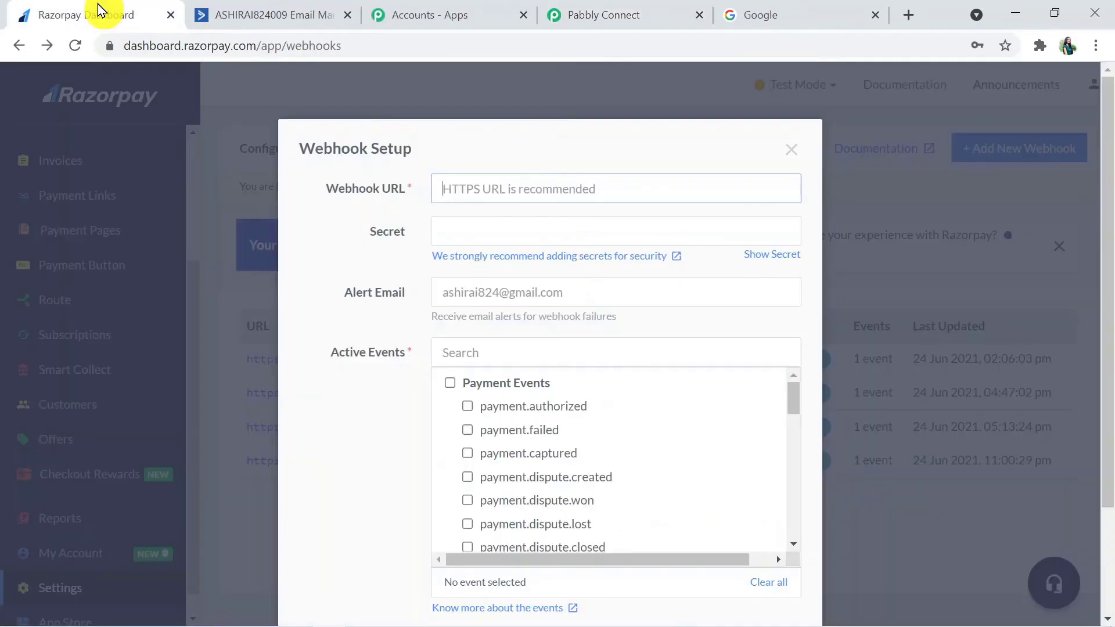
{"action": "left_click", "coordinate": [517, 183]}
{"action": "key", "text": "ctrl+v"}
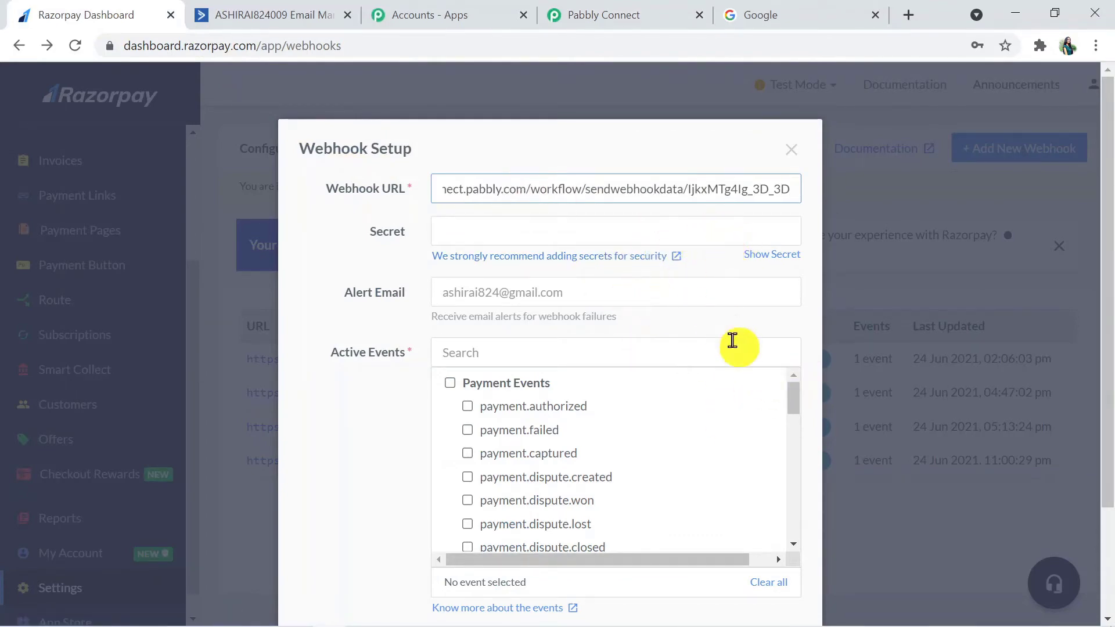
Step: Subscribe the webhook to payment.captured, create it, and return to Pabbly Connect
{"action": "scroll", "coordinate": [1107, 444], "scroll_direction": "down", "scroll_amount": 1}
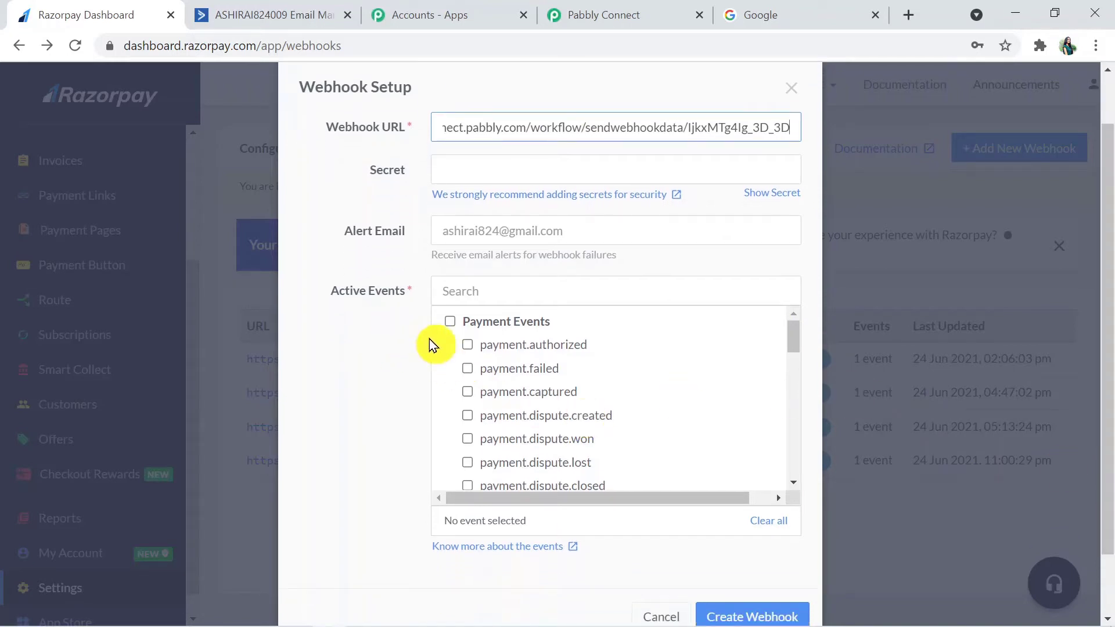
{"action": "left_click", "coordinate": [464, 399]}
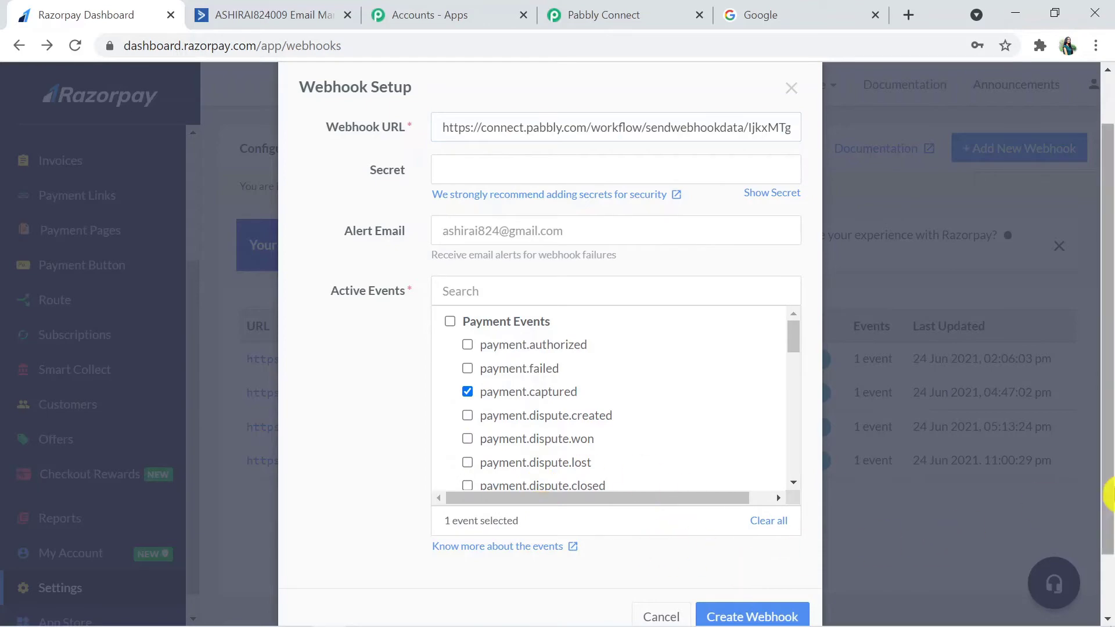
{"action": "scroll", "coordinate": [1106, 530], "scroll_direction": "down", "scroll_amount": 1}
{"action": "left_click", "coordinate": [740, 576]}
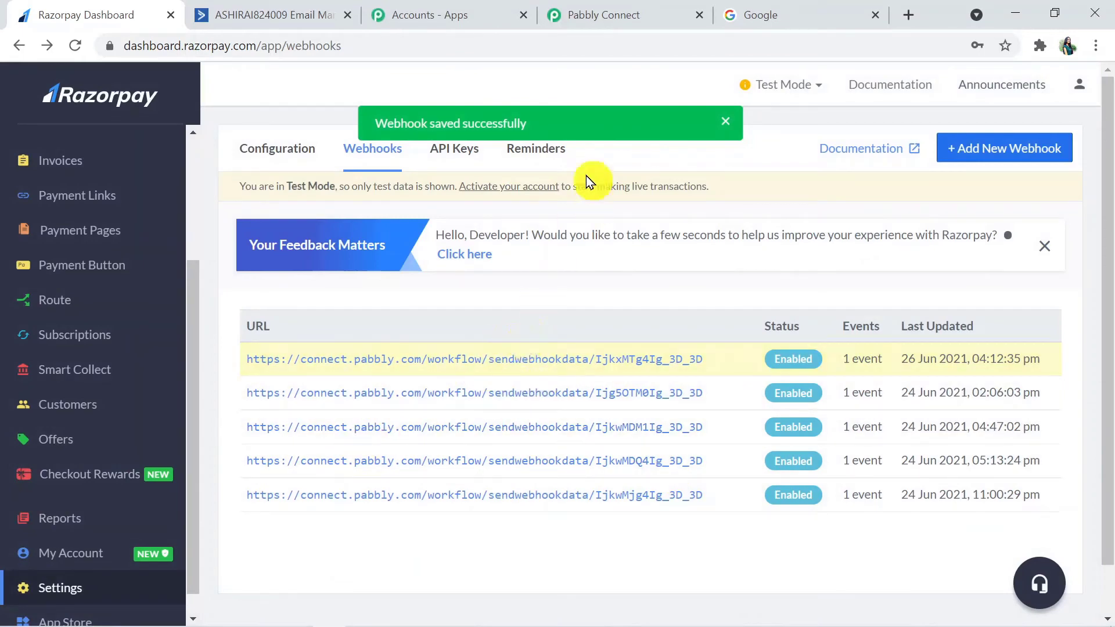
{"action": "left_click", "coordinate": [602, 17]}
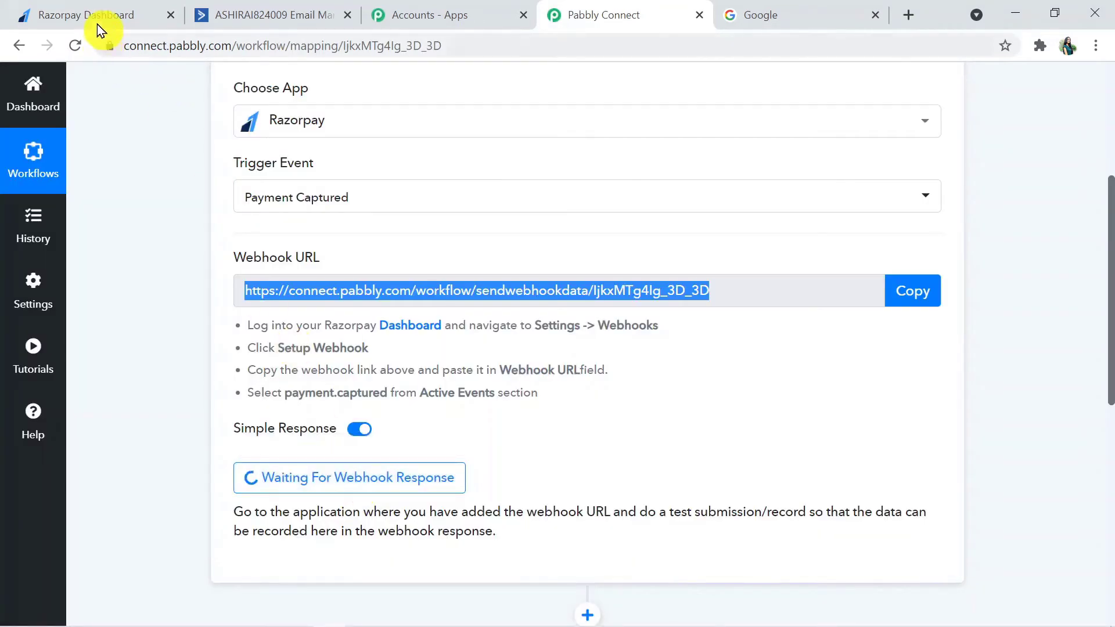
Step: Copy the Page URL of the WEBINAR: COVID -19 THIRD WAVE payment page
{"action": "left_click", "coordinate": [101, 19]}
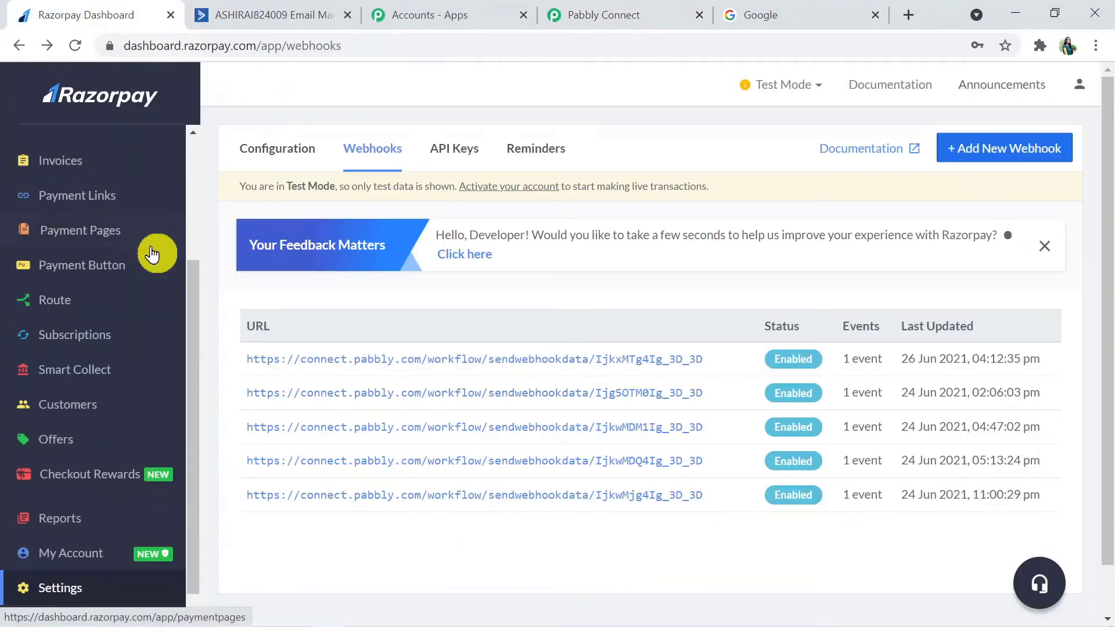
{"action": "left_click", "coordinate": [118, 237]}
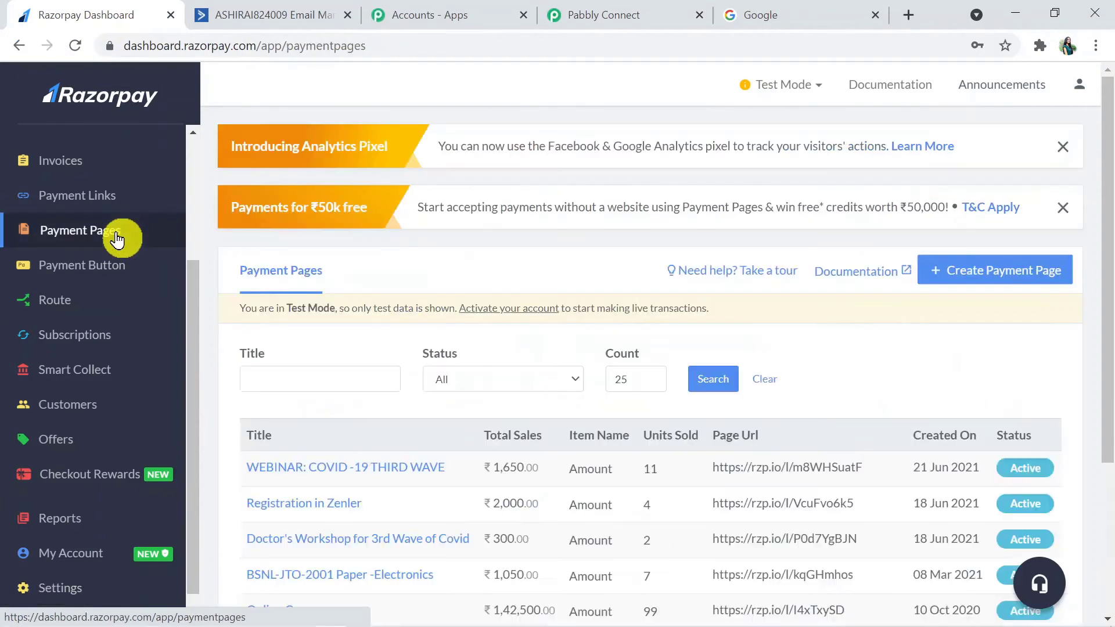
{"action": "left_click_drag", "start_coordinate": [1109, 285], "coordinate": [1109, 387]}
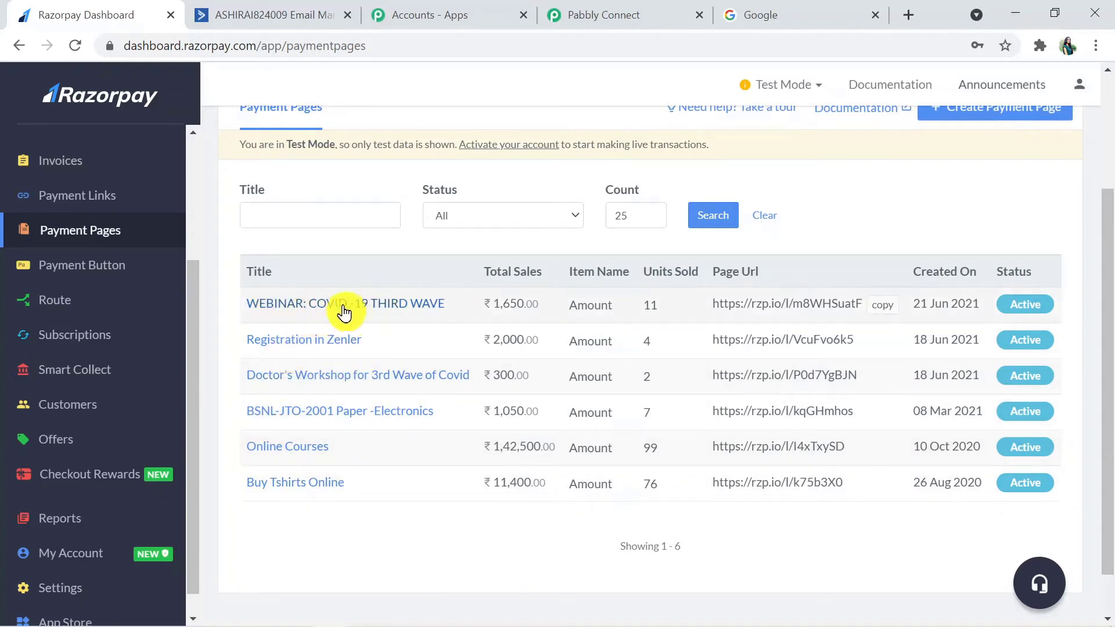
{"action": "left_click", "coordinate": [384, 306]}
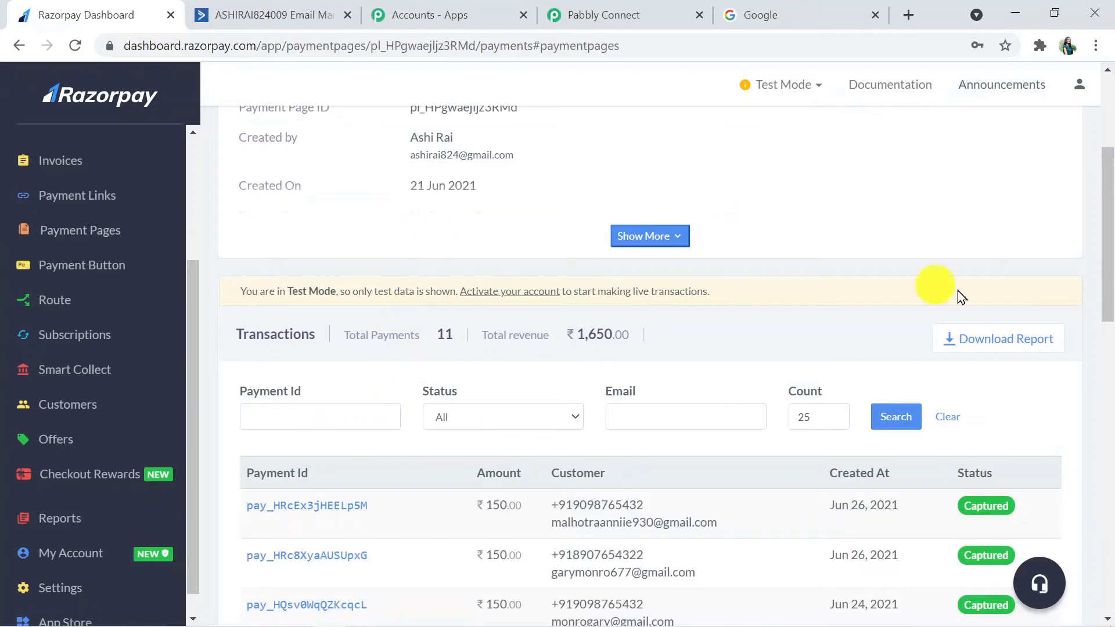
{"action": "scroll", "coordinate": [812, 319], "scroll_direction": "up", "scroll_amount": 4}
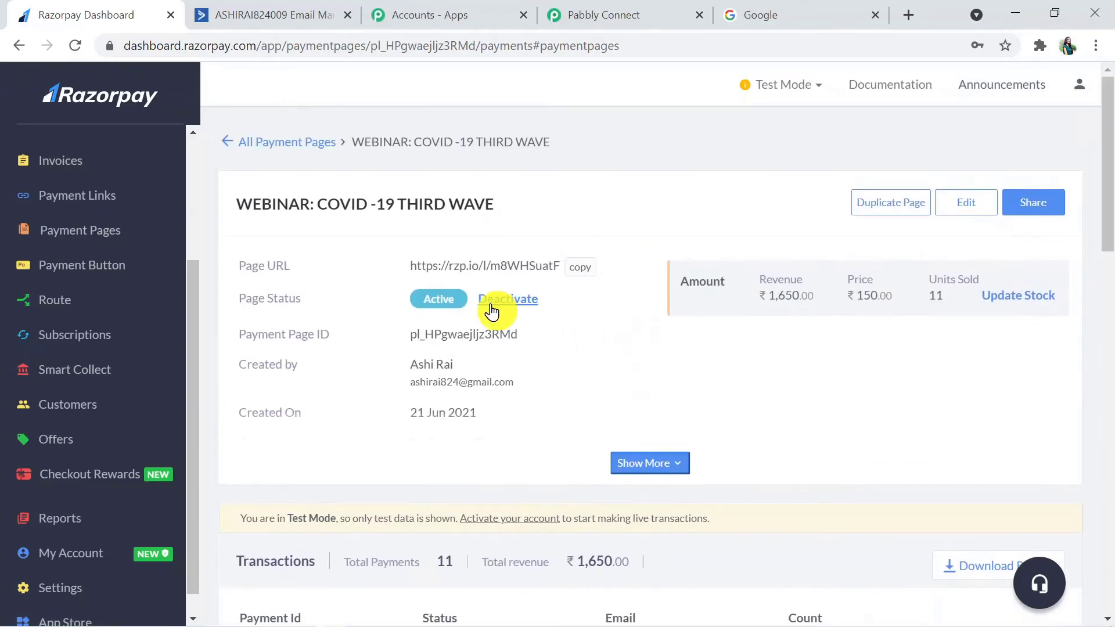
{"action": "left_click", "coordinate": [584, 268]}
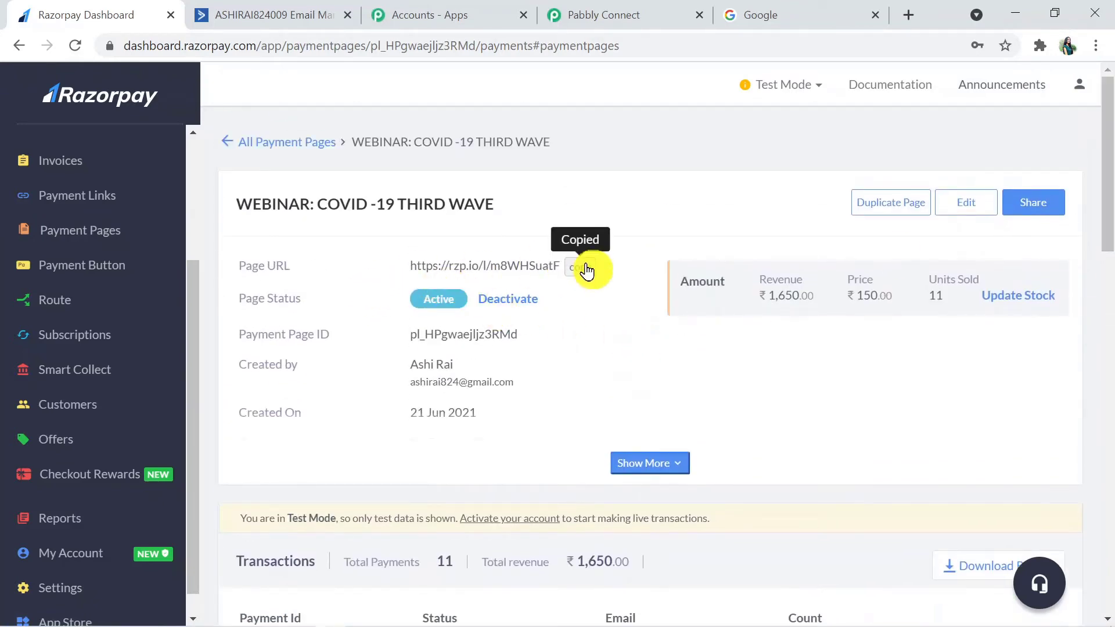
Step: Load the copied payment page link in the spare Google tab
{"action": "left_click", "coordinate": [817, 9]}
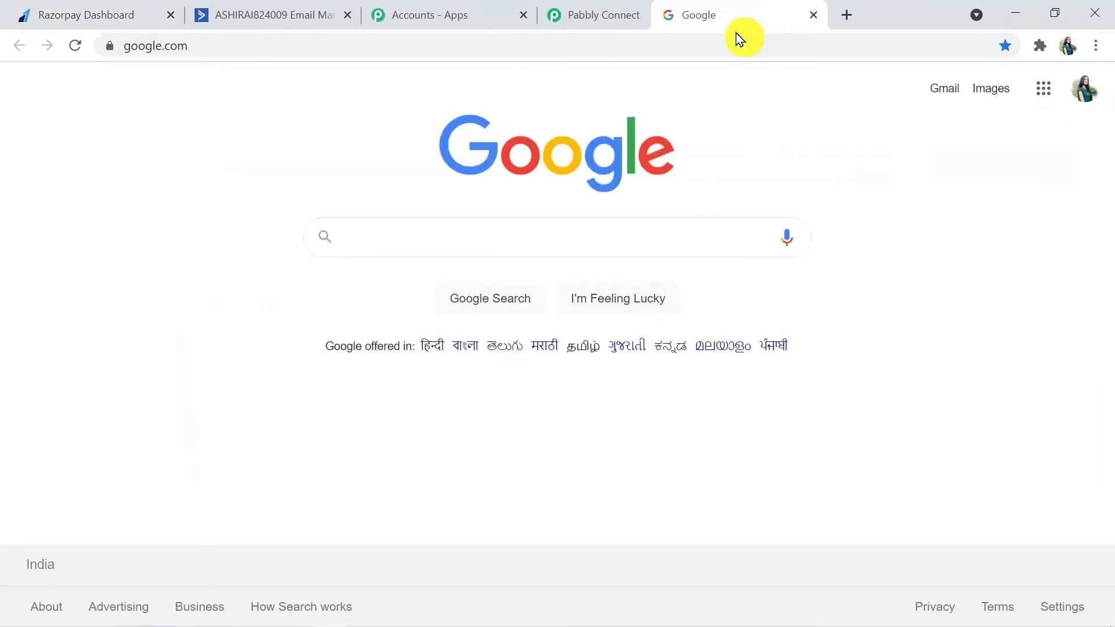
{"action": "left_click", "coordinate": [727, 37]}
{"action": "key", "text": "ctrl+v"}
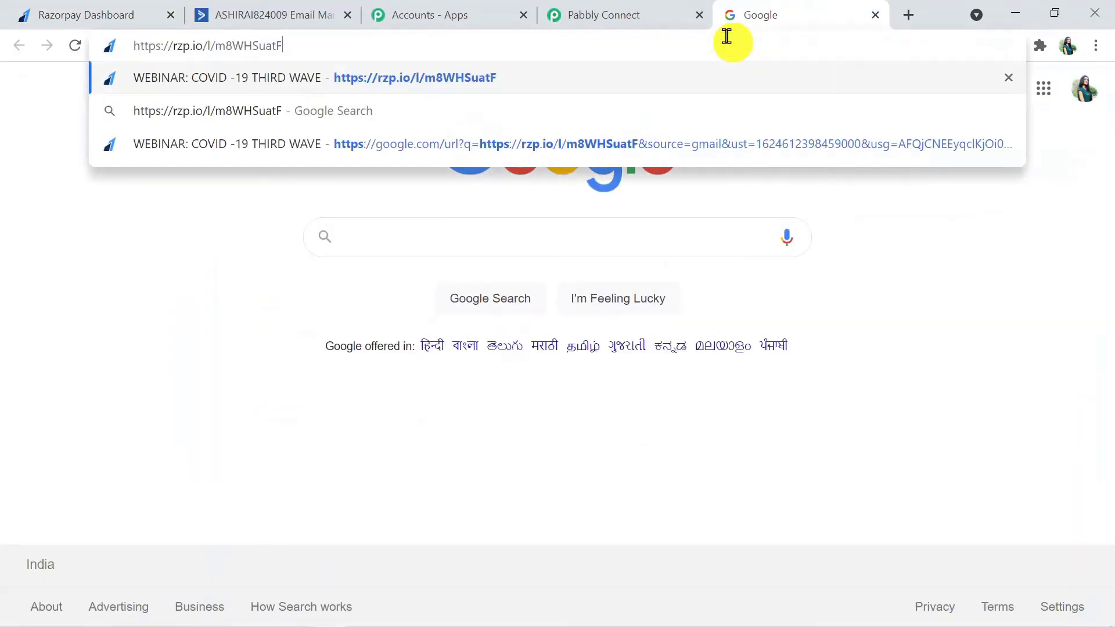
{"action": "key", "text": "Return"}
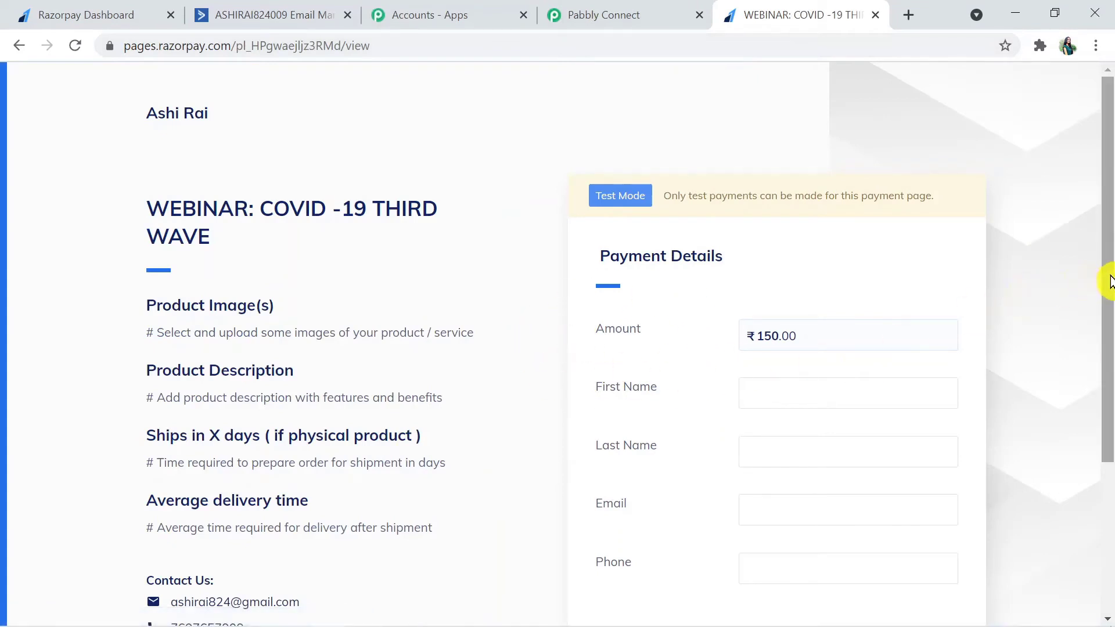
Step: Enter the payer's first name, last name, email and phone, then submit to open the ₹150 checkout
{"action": "left_click_drag", "start_coordinate": [1109, 274], "coordinate": [1108, 374]}
{"action": "left_click", "coordinate": [762, 262]}
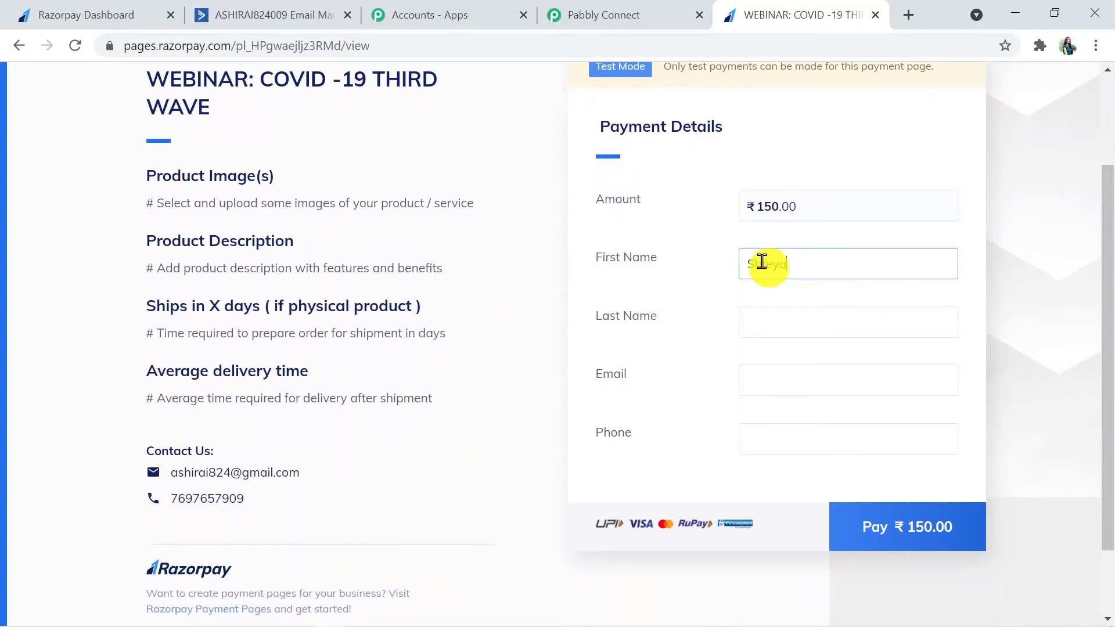
{"action": "left_click", "coordinate": [777, 319]}
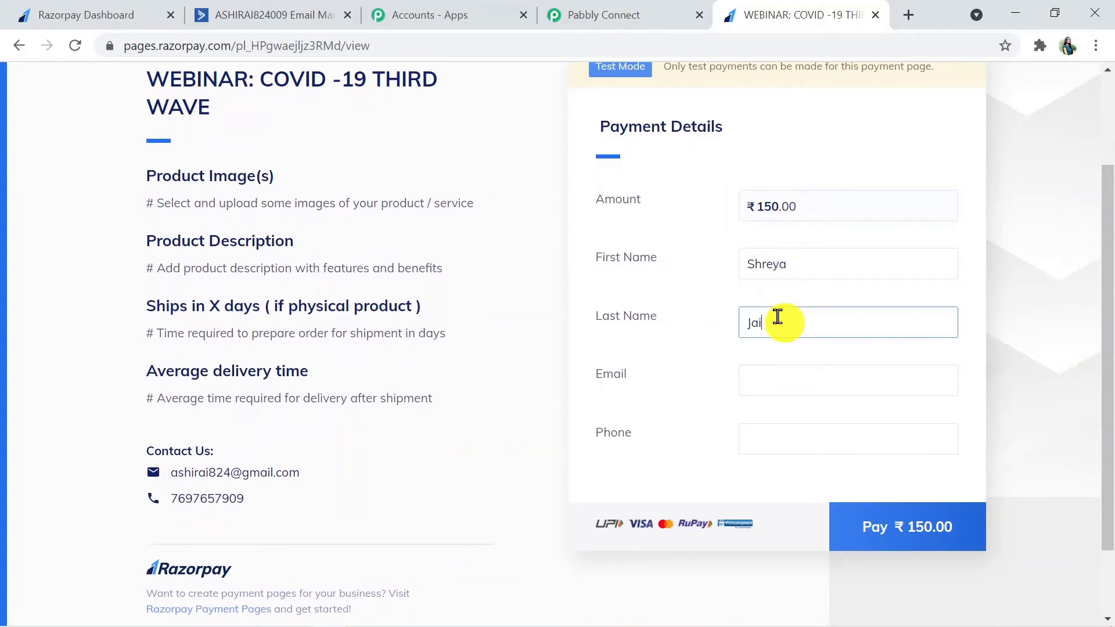
{"action": "left_click", "coordinate": [760, 381]}
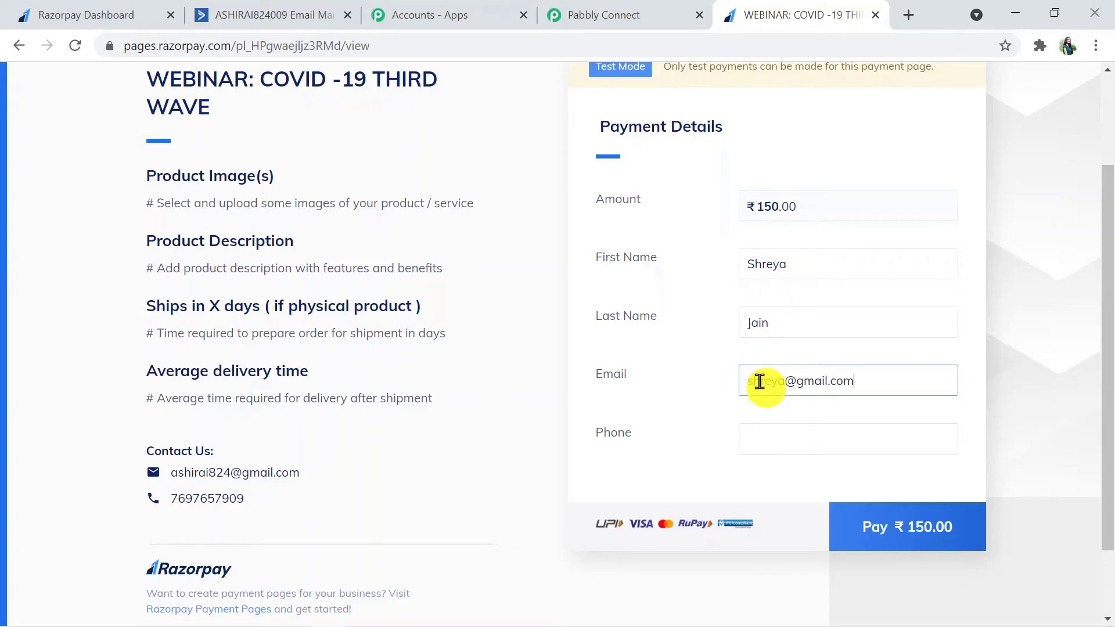
{"action": "left_click", "coordinate": [763, 441]}
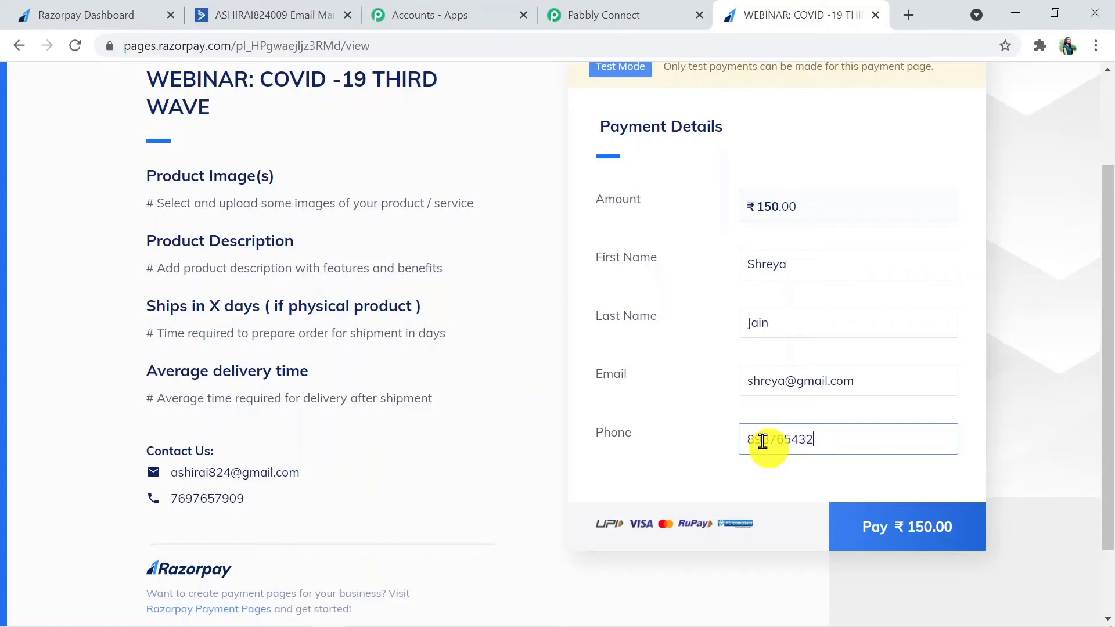
{"action": "type", "text": "2"}
{"action": "left_click", "coordinate": [910, 542]}
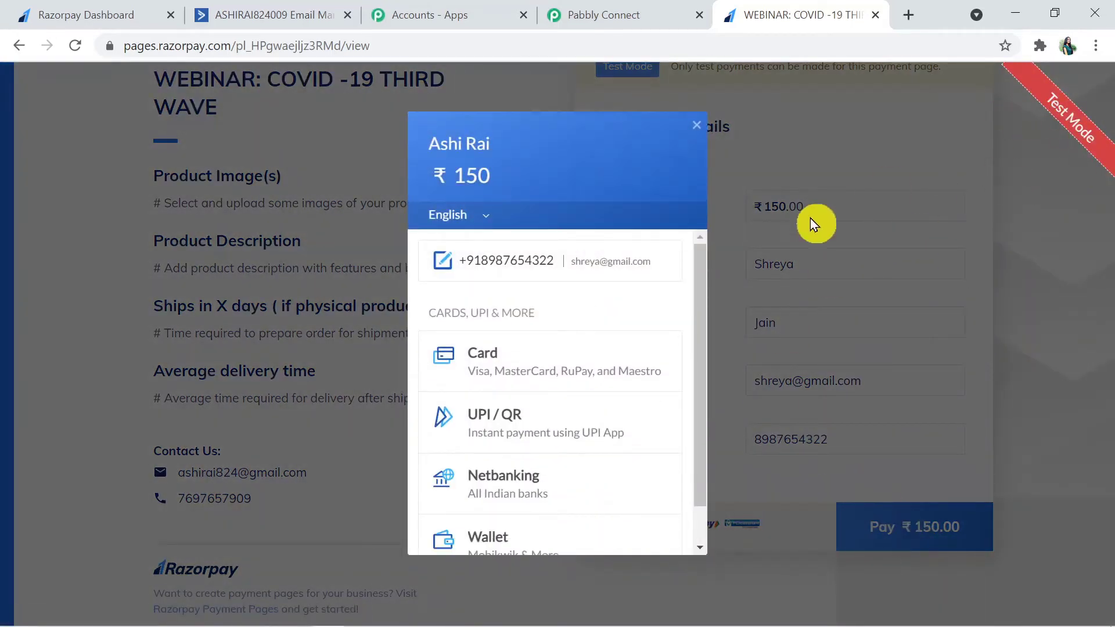
Step: Pay by card with the test card number and CVV, leaving Remember Card unticked
{"action": "left_click", "coordinate": [556, 366]}
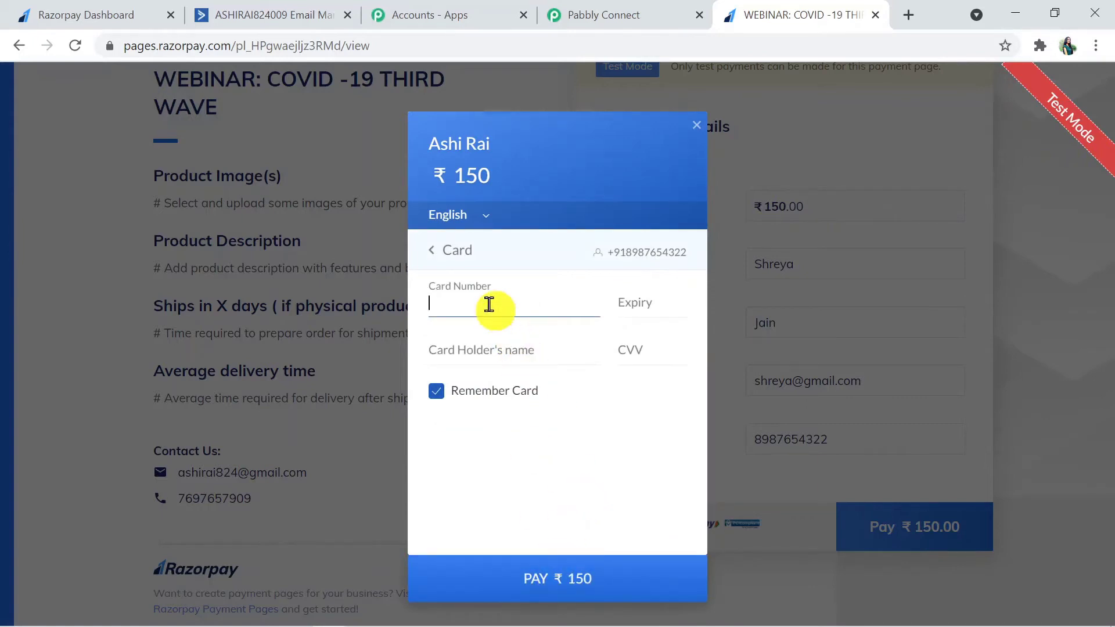
{"action": "left_click", "coordinate": [468, 299]}
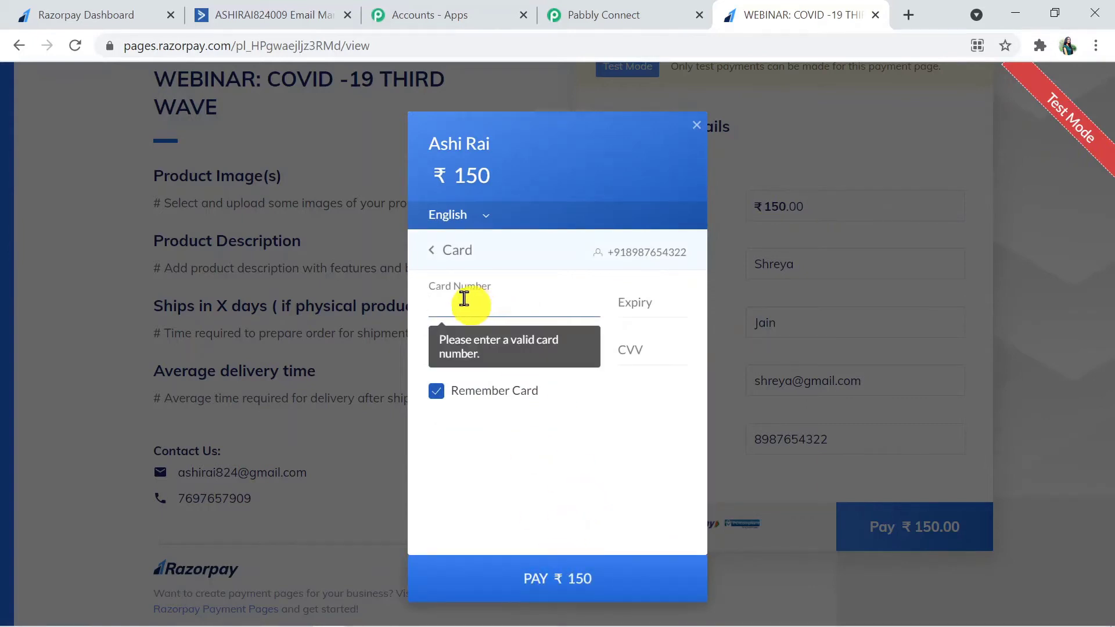
{"action": "key", "text": "ctrl+v"}
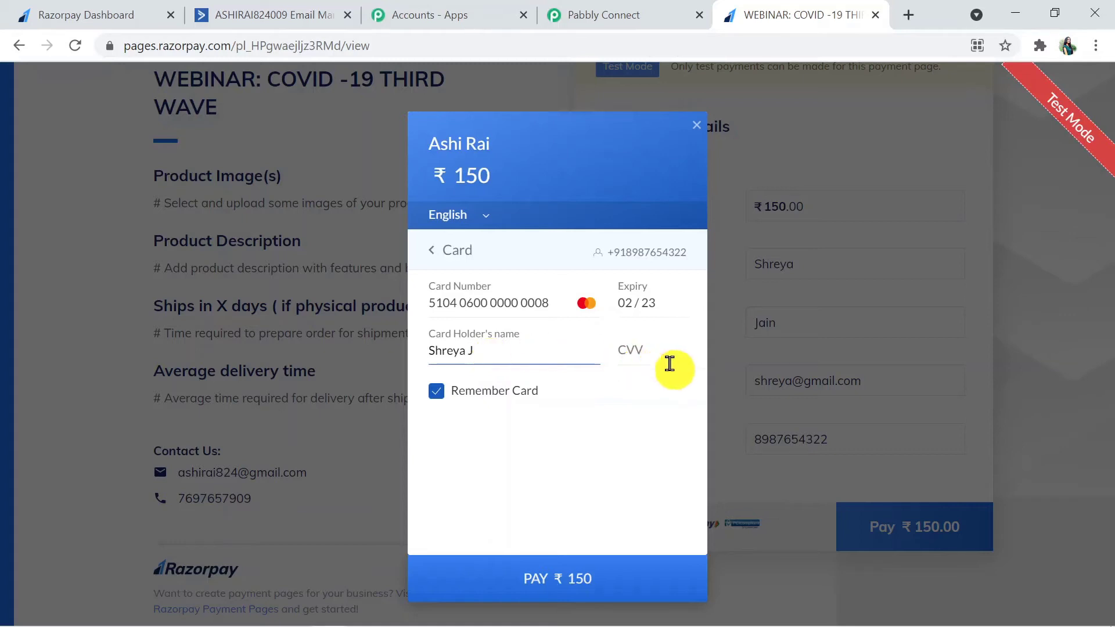
{"action": "left_click", "coordinate": [640, 357]}
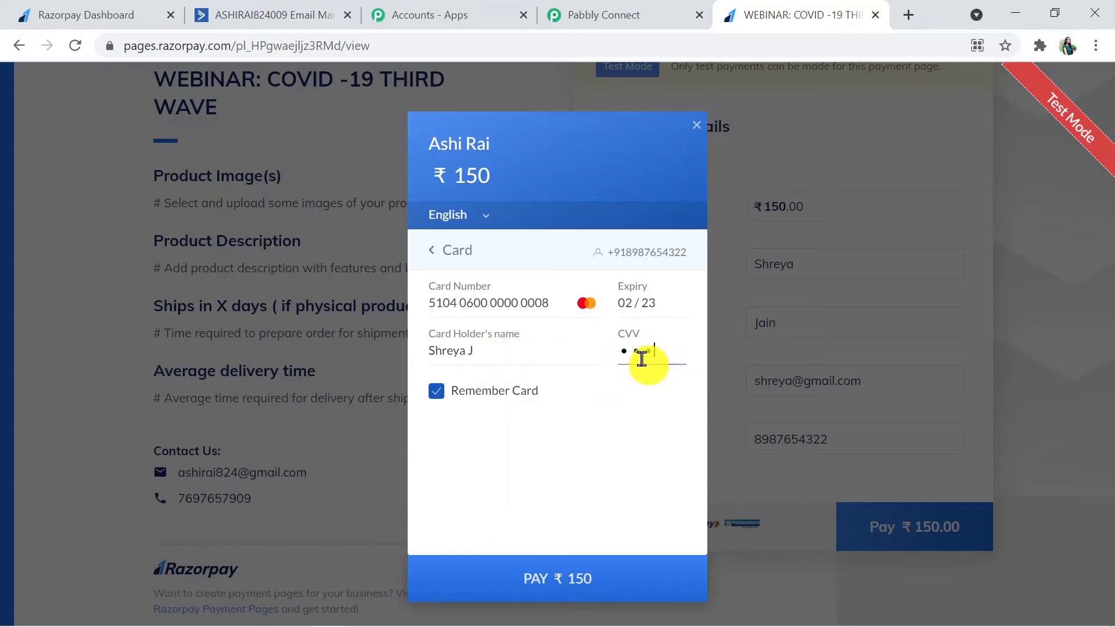
{"action": "left_click", "coordinate": [437, 396]}
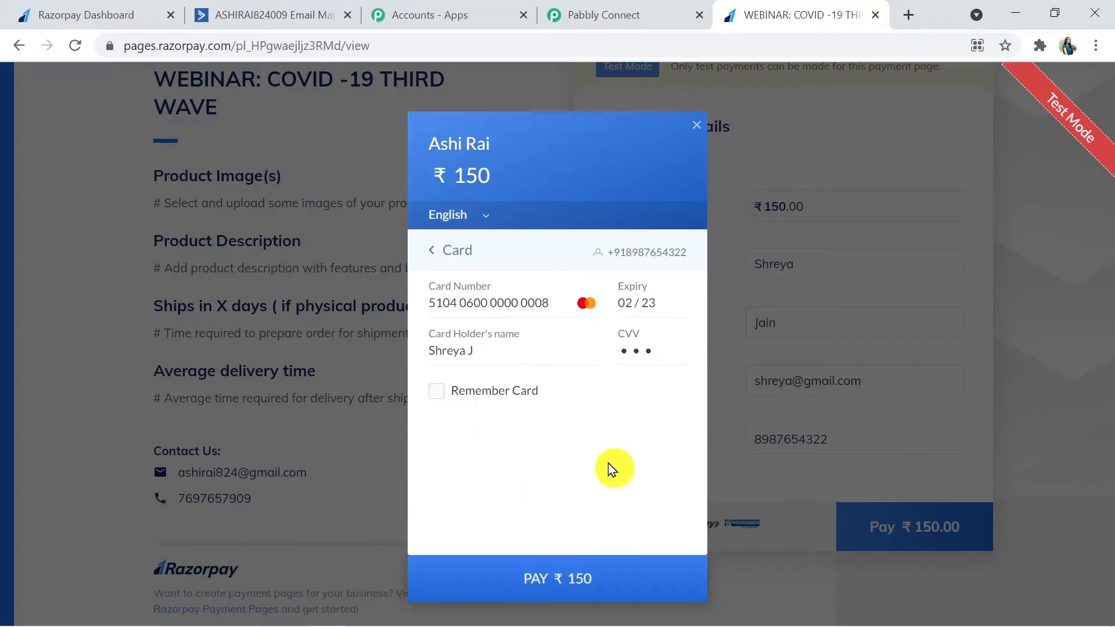
Step: Pay ₹150, mark the test payment as Success, and return to Pabbly Connect
{"action": "left_click", "coordinate": [556, 589]}
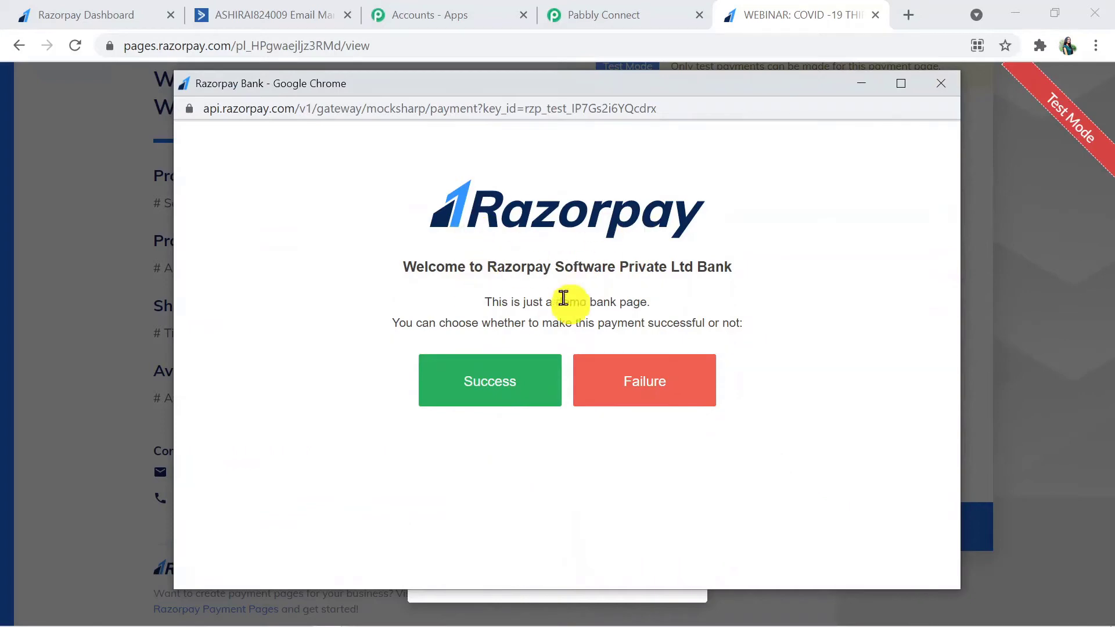
{"action": "left_click", "coordinate": [477, 387]}
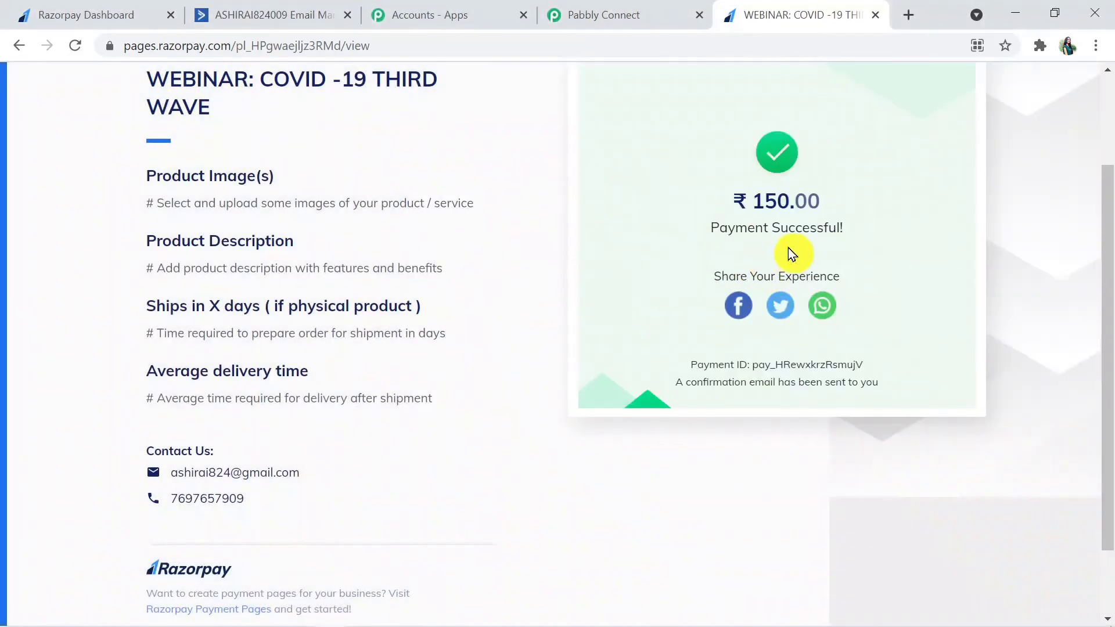
{"action": "left_click", "coordinate": [620, 15]}
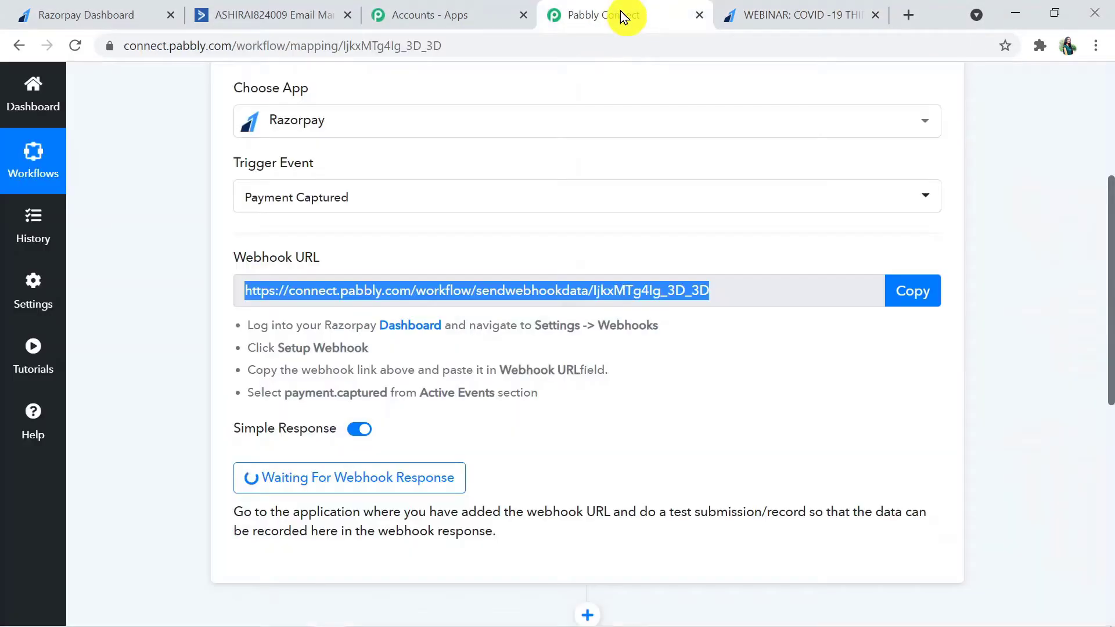
Step: Check the received response's captured status and payer first and last name, then scroll to step 2
{"action": "left_click_drag", "start_coordinate": [1112, 323], "coordinate": [1110, 386]}
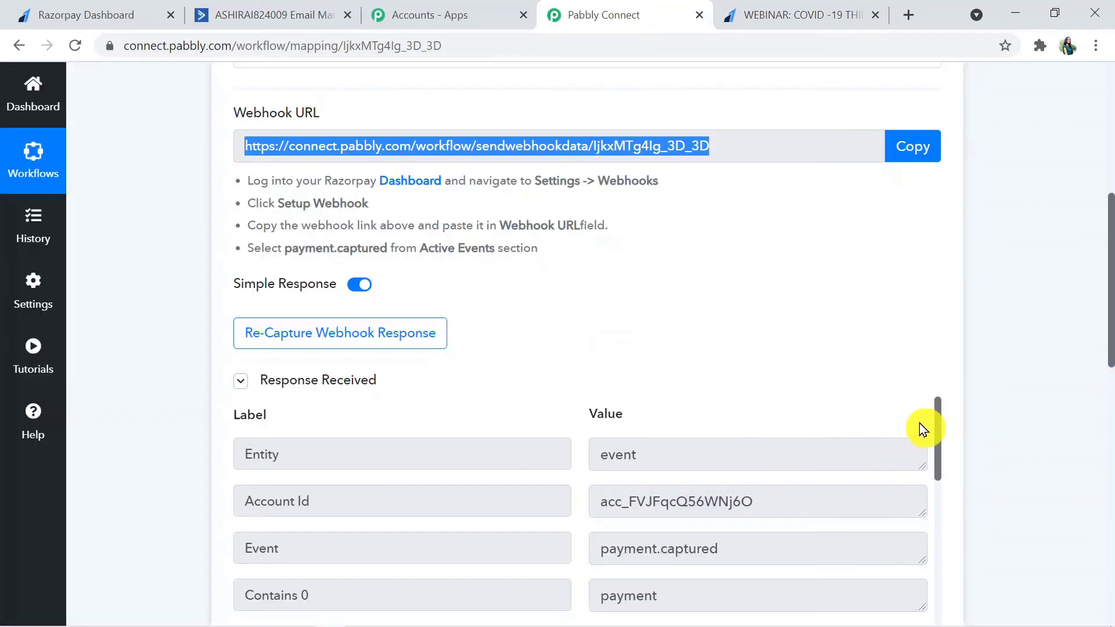
{"action": "left_click_drag", "start_coordinate": [1109, 318], "coordinate": [1109, 395]}
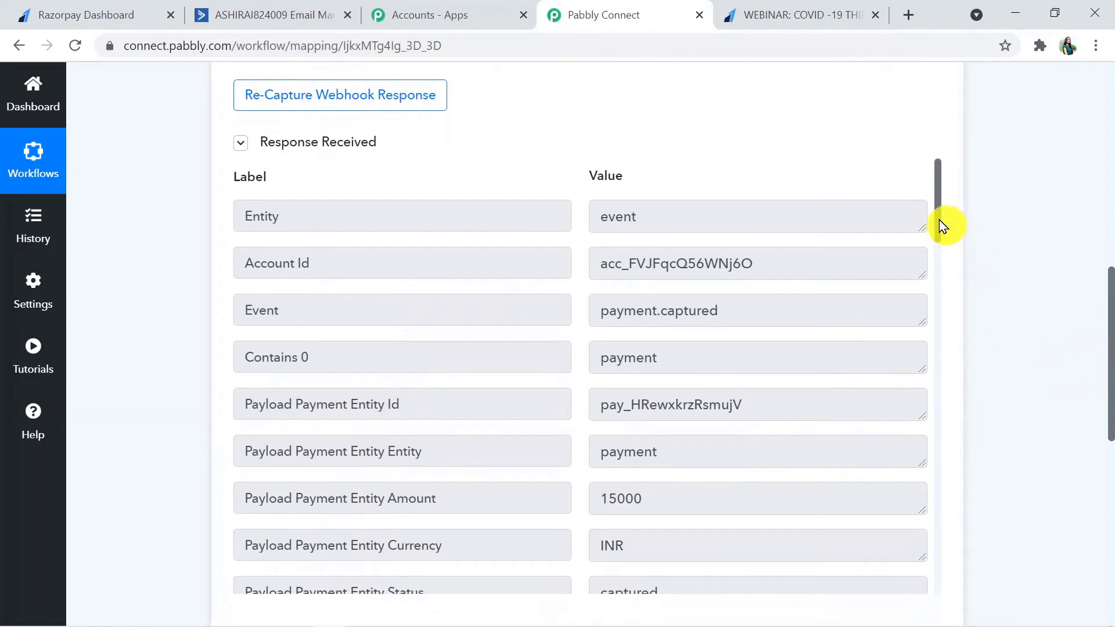
{"action": "left_click_drag", "start_coordinate": [939, 221], "coordinate": [952, 291]}
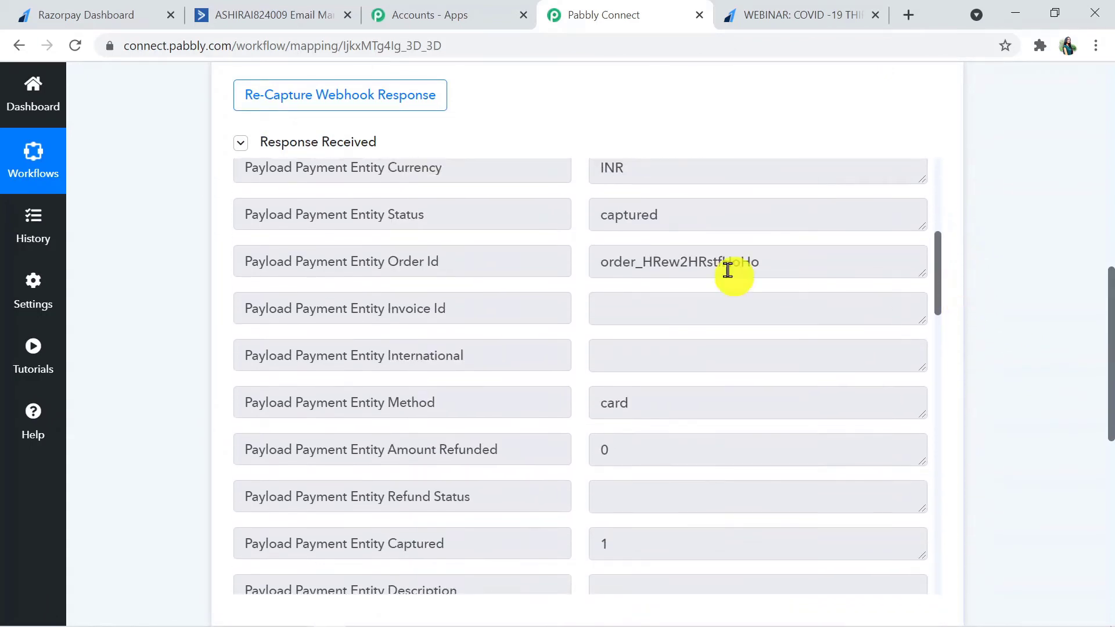
{"action": "left_click_drag", "start_coordinate": [692, 212], "coordinate": [594, 219]}
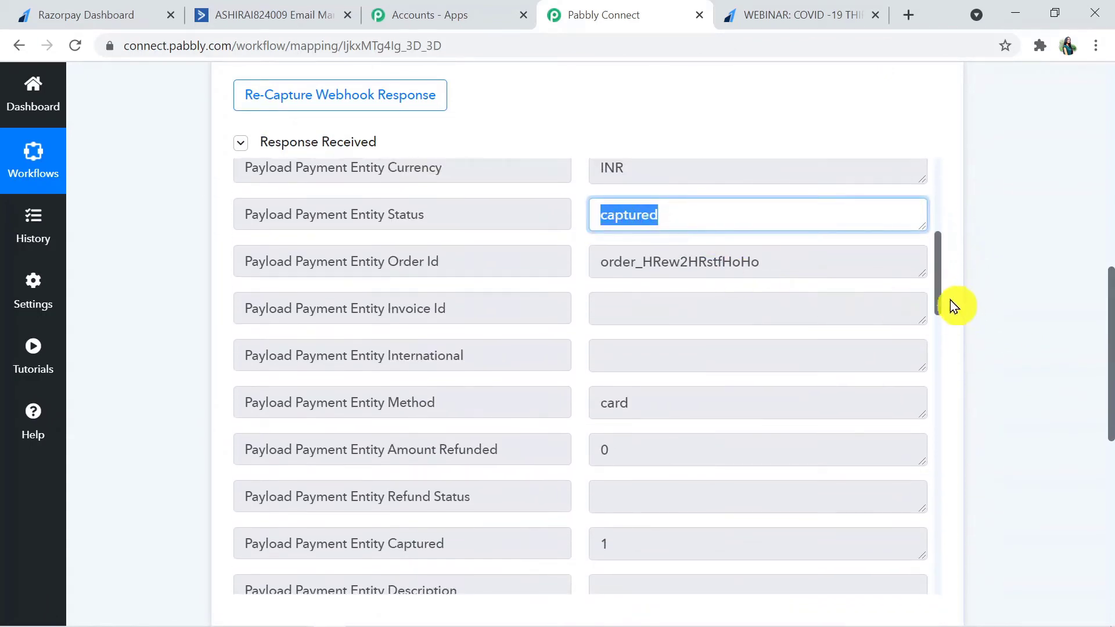
{"action": "left_click_drag", "start_coordinate": [940, 296], "coordinate": [948, 391]}
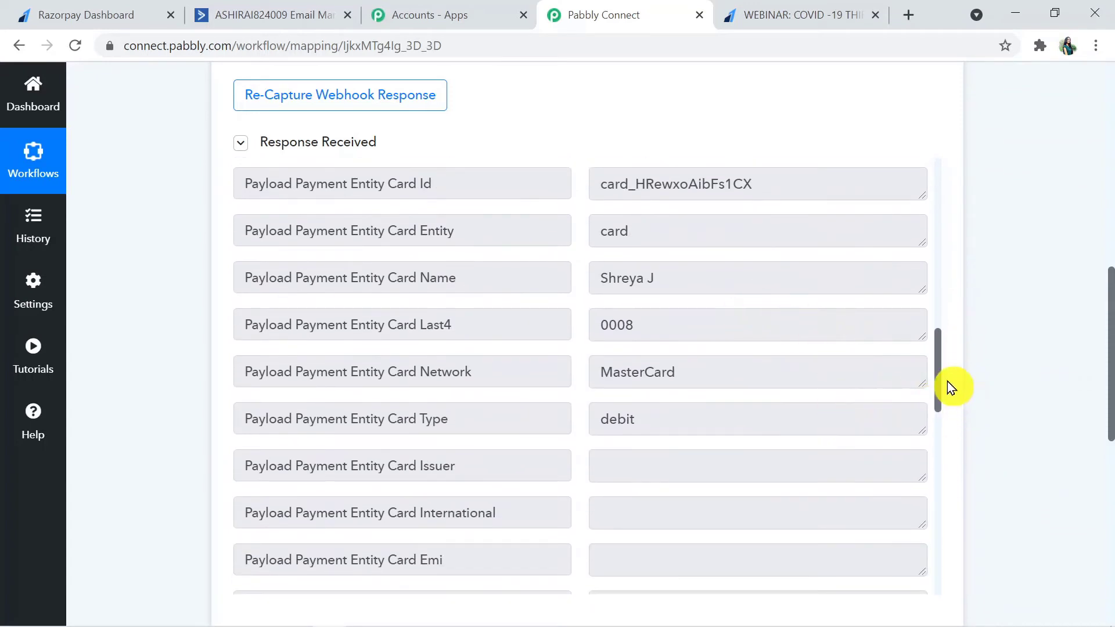
{"action": "left_click_drag", "start_coordinate": [942, 376], "coordinate": [945, 482]}
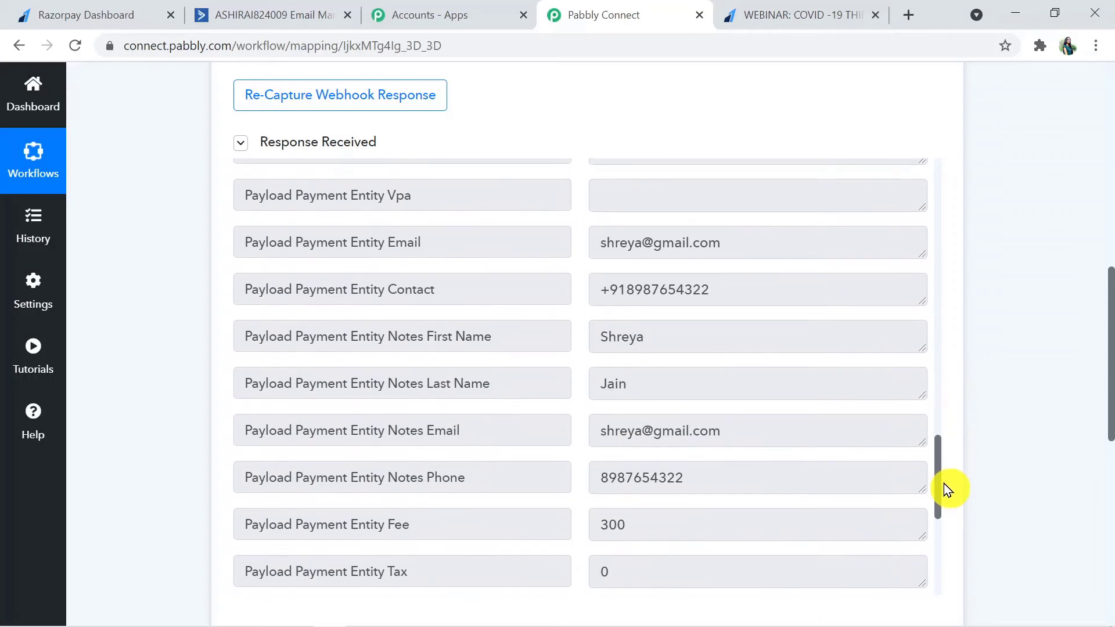
{"action": "left_click_drag", "start_coordinate": [673, 344], "coordinate": [592, 346]}
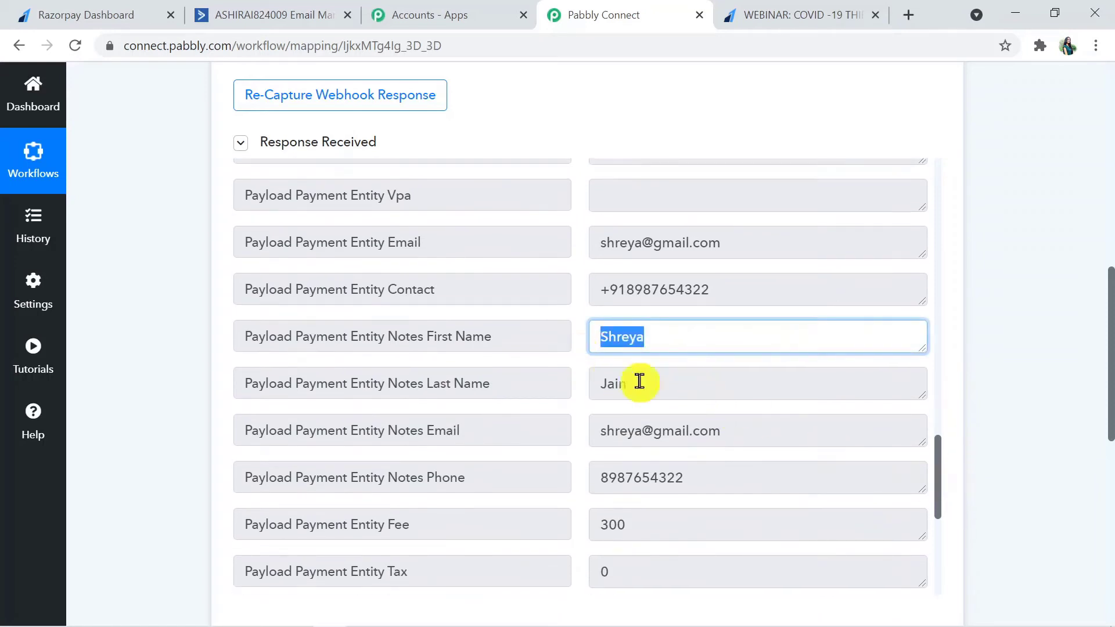
{"action": "left_click_drag", "start_coordinate": [664, 395], "coordinate": [597, 385]}
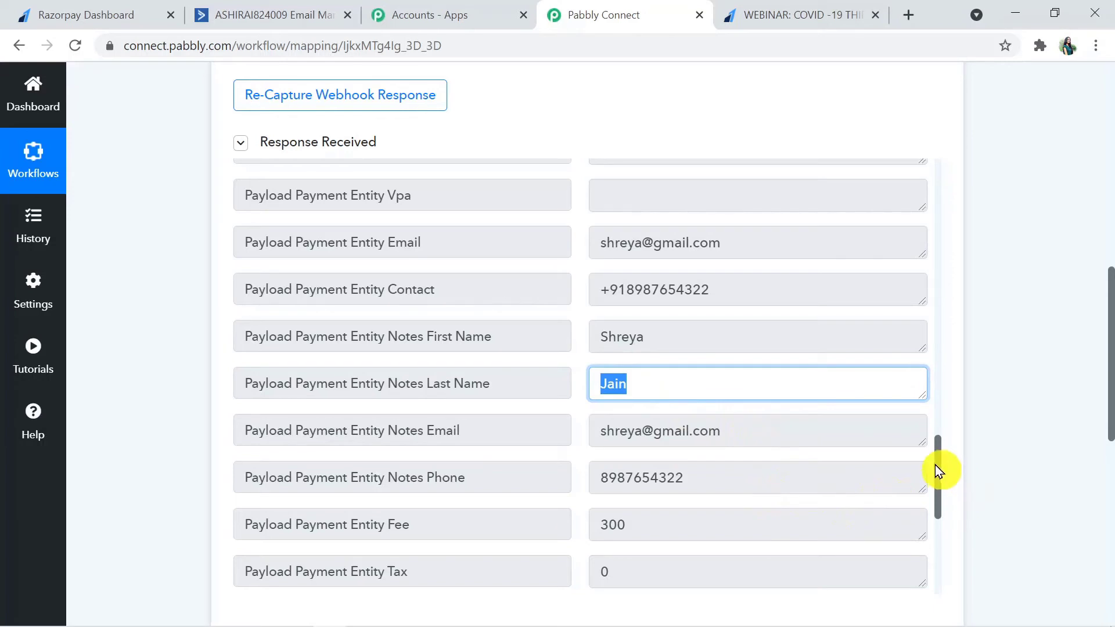
{"action": "left_click_drag", "start_coordinate": [935, 464], "coordinate": [942, 501]}
{"action": "left_click", "coordinate": [996, 465]}
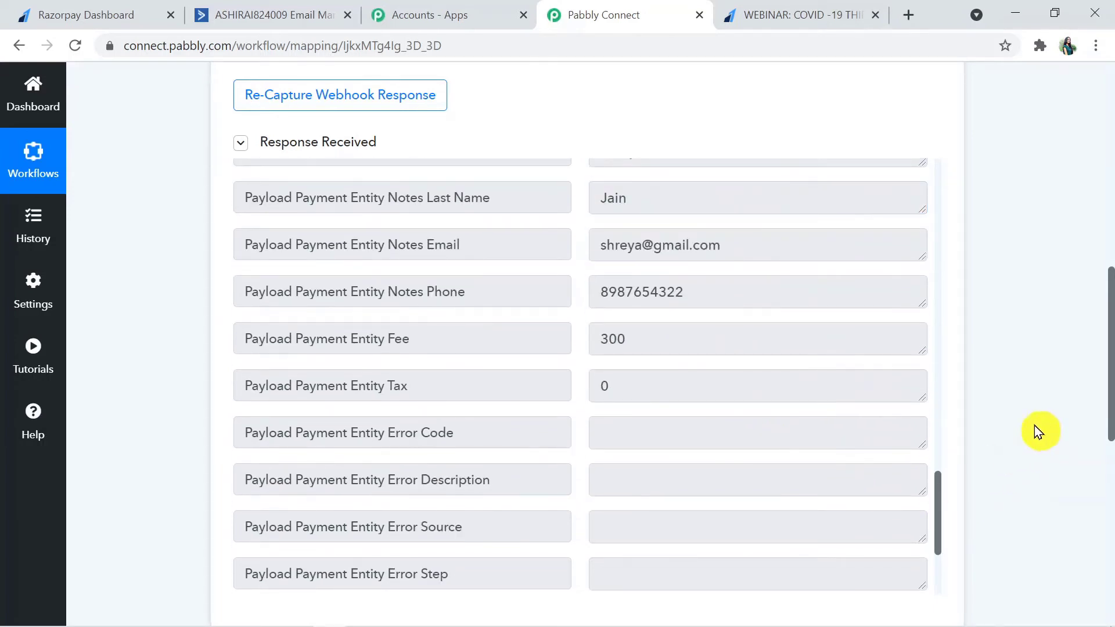
{"action": "left_click_drag", "start_coordinate": [1110, 367], "coordinate": [1110, 463]}
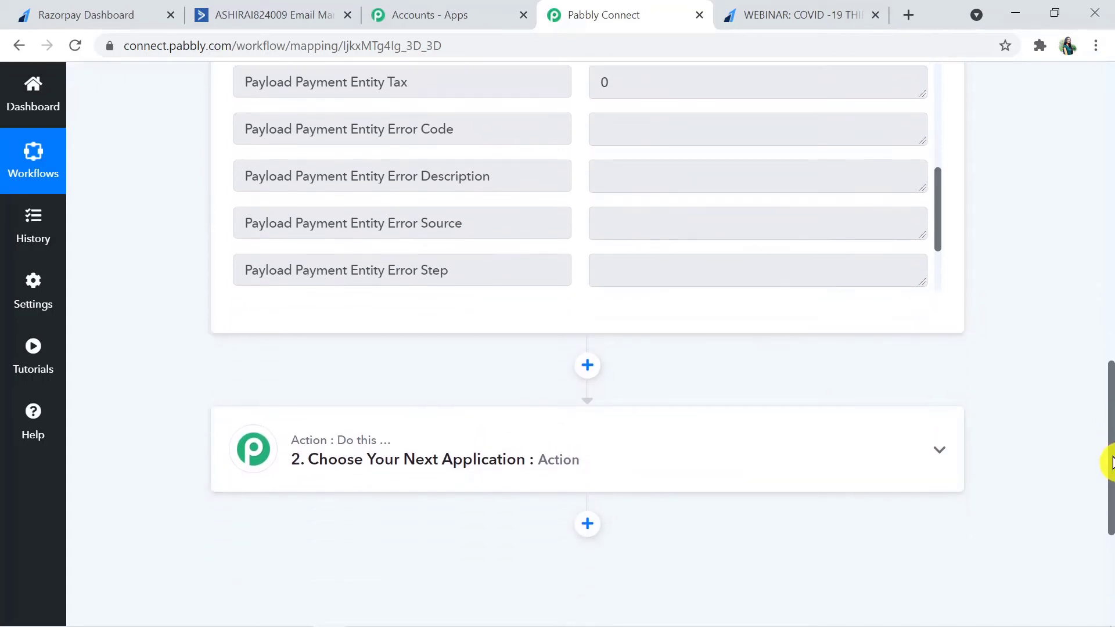
Step: Set ActiveCampaign as the action app by searching 'Act'
{"action": "left_click", "coordinate": [707, 463]}
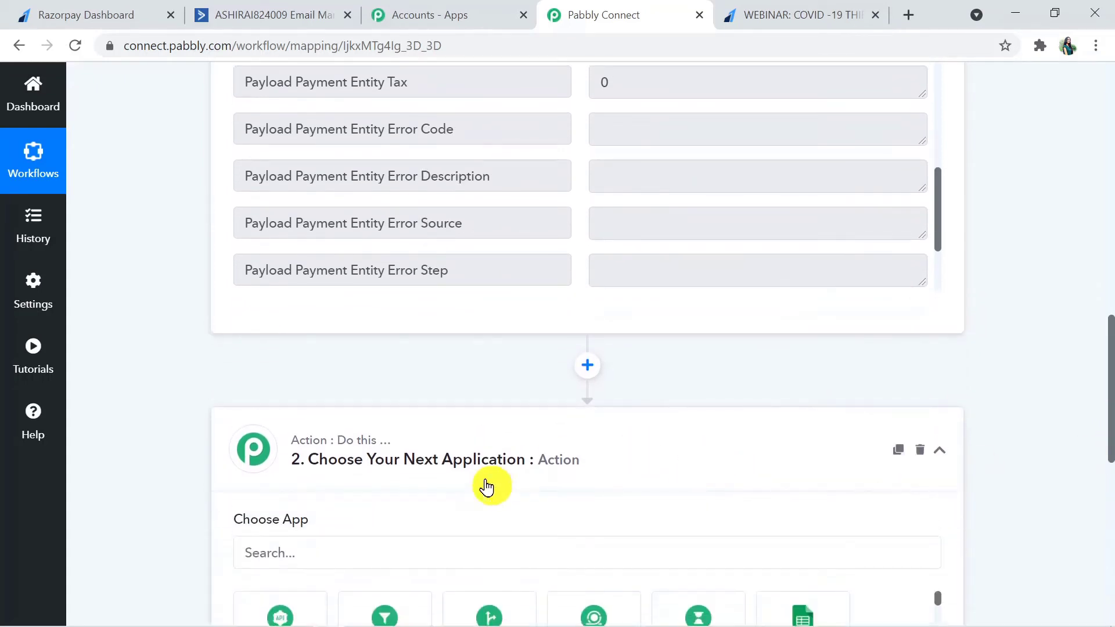
{"action": "left_click_drag", "start_coordinate": [1110, 374], "coordinate": [1110, 409]}
{"action": "left_click", "coordinate": [329, 408]}
{"action": "type", "text": "Act"}
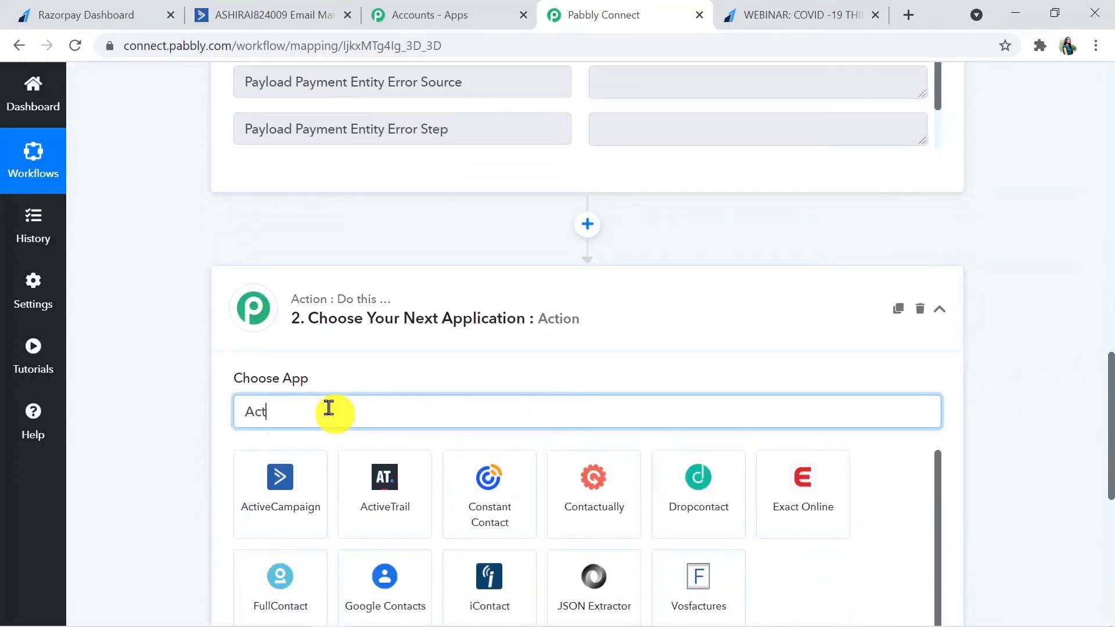
{"action": "left_click", "coordinate": [273, 523]}
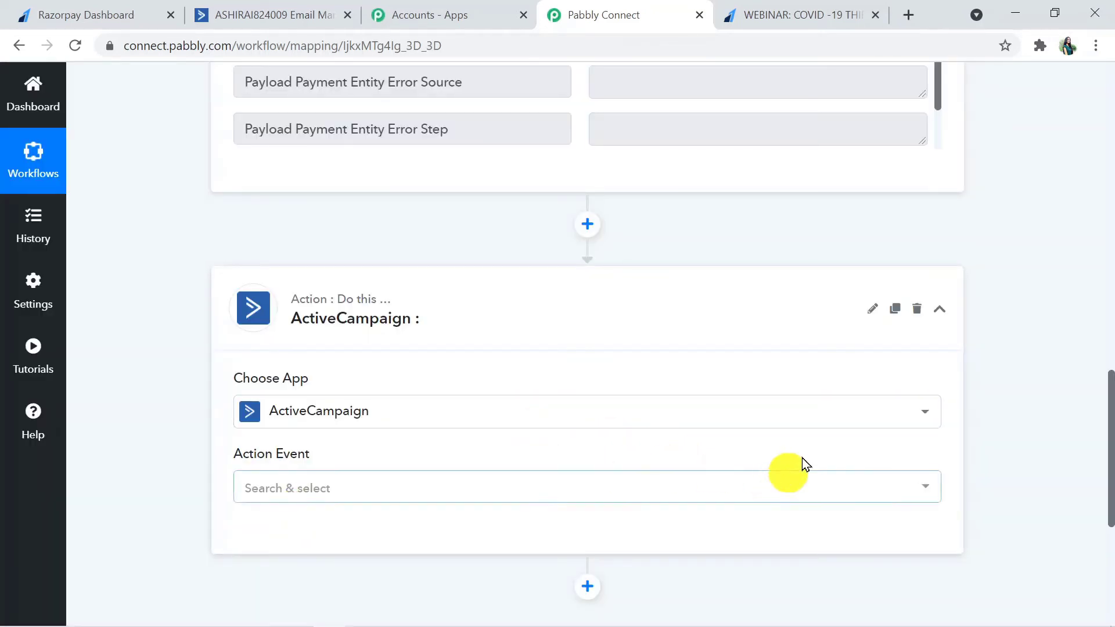
Step: Choose Create a Contact as the ActiveCampaign action event
{"action": "left_click_drag", "start_coordinate": [1110, 411], "coordinate": [1109, 453]}
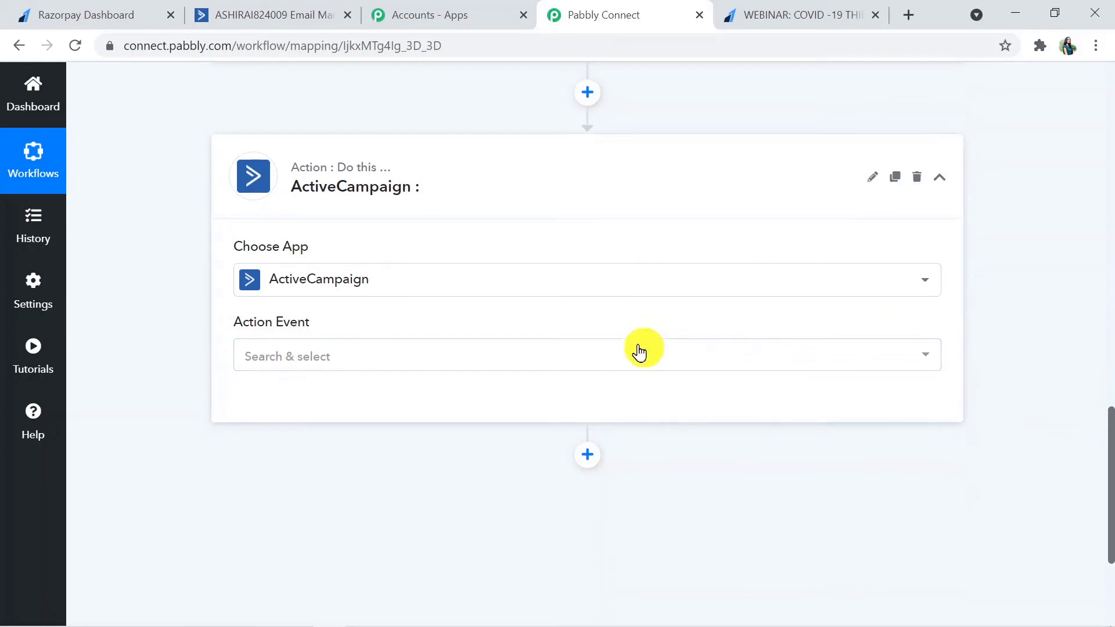
{"action": "left_click", "coordinate": [722, 356]}
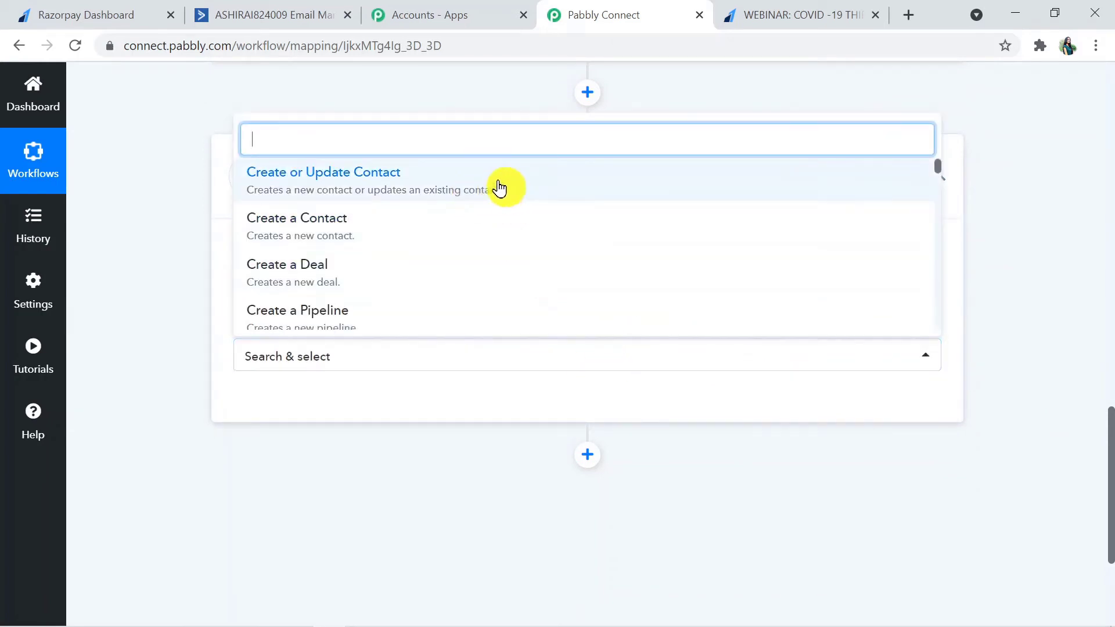
{"action": "left_click", "coordinate": [465, 218]}
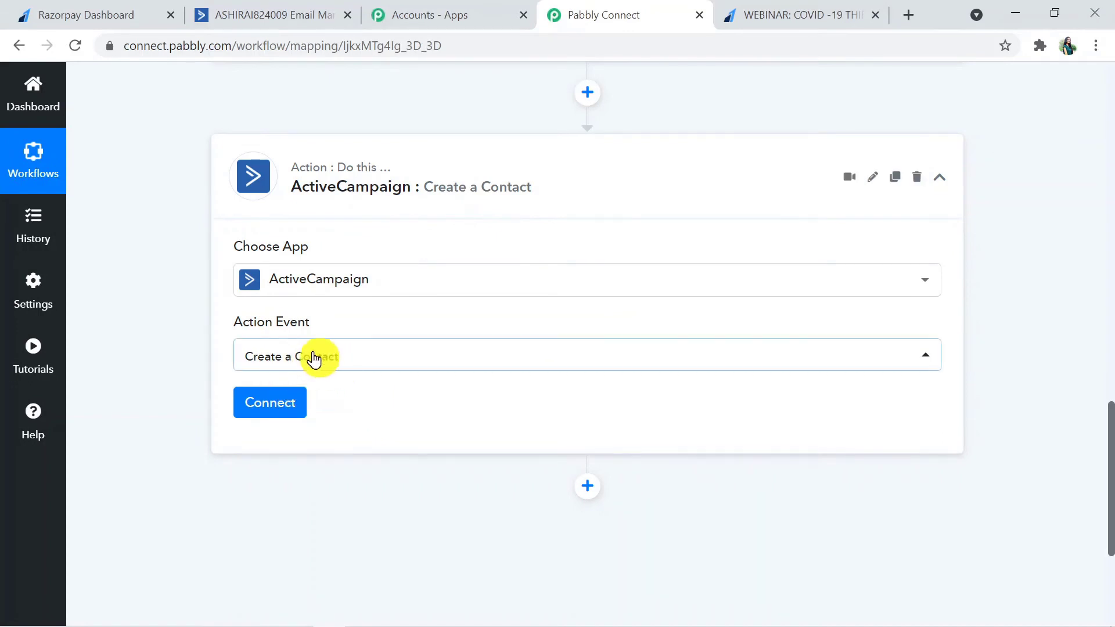
{"action": "left_click", "coordinate": [348, 356]}
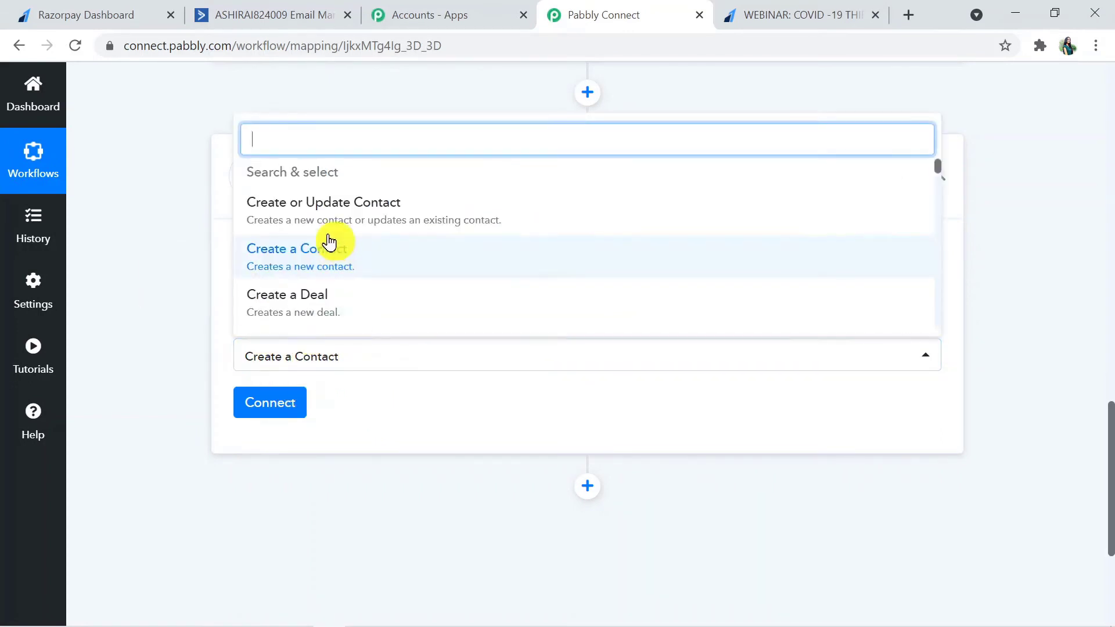
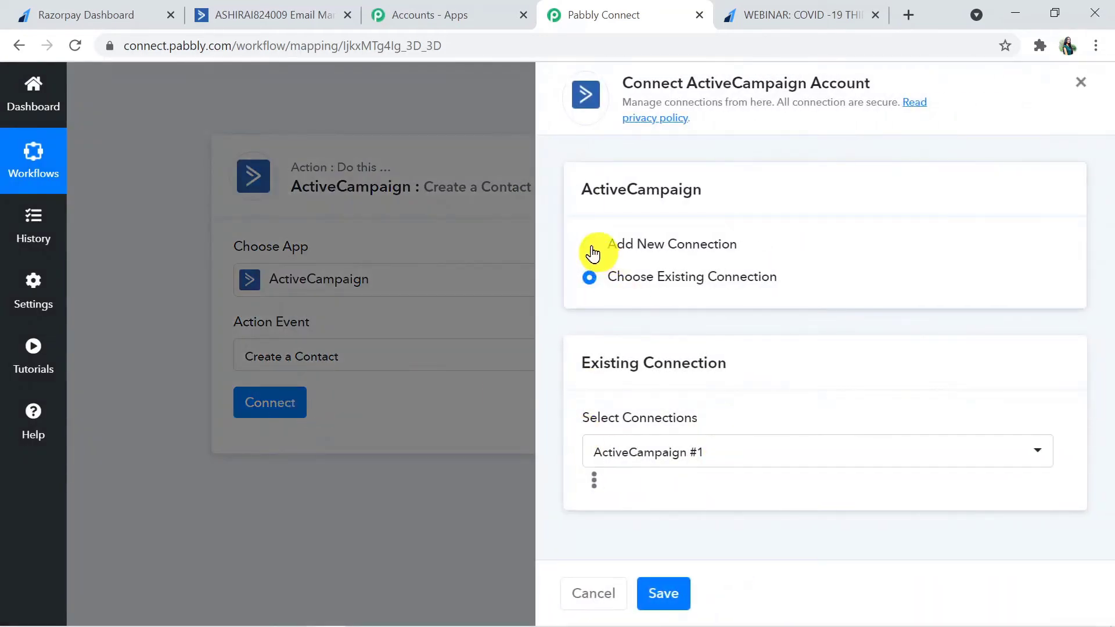
Step: Choose Add New Connection for ActiveCampaign, review the API key and URL fields, then switch to ActiveCampaign
{"action": "left_click", "coordinate": [589, 245]}
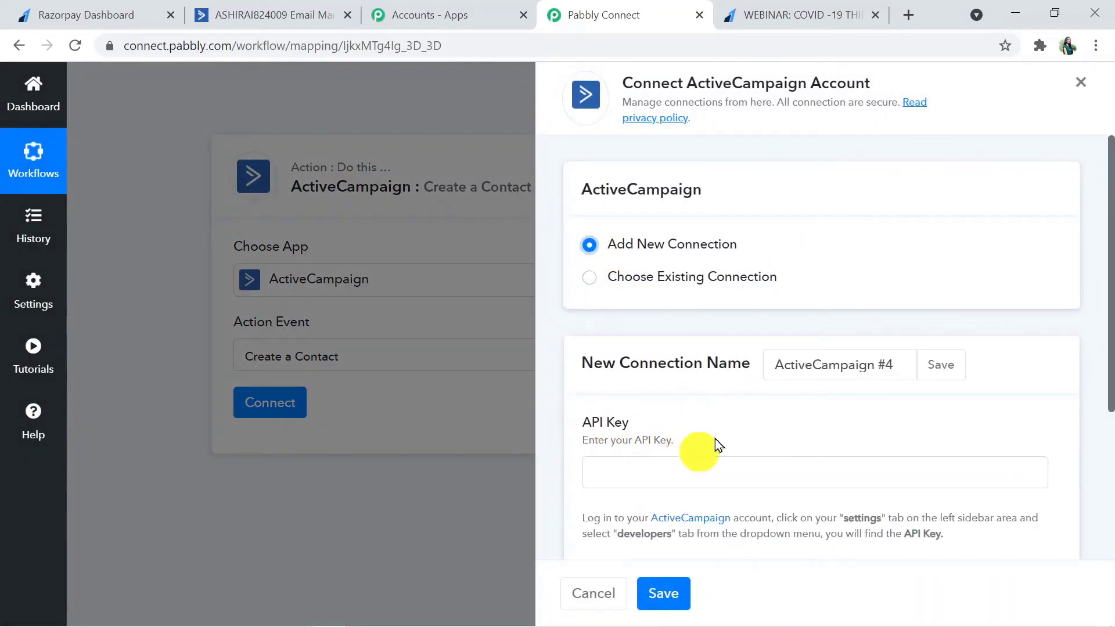
{"action": "left_click_drag", "start_coordinate": [1103, 287], "coordinate": [1111, 400]}
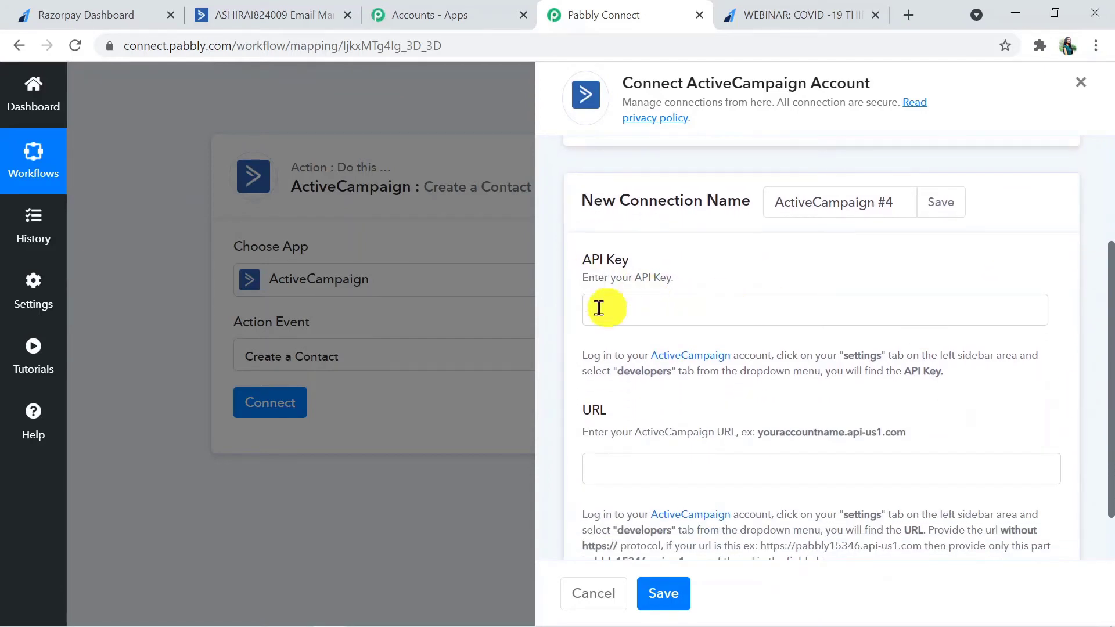
{"action": "left_click_drag", "start_coordinate": [584, 349], "coordinate": [820, 396]}
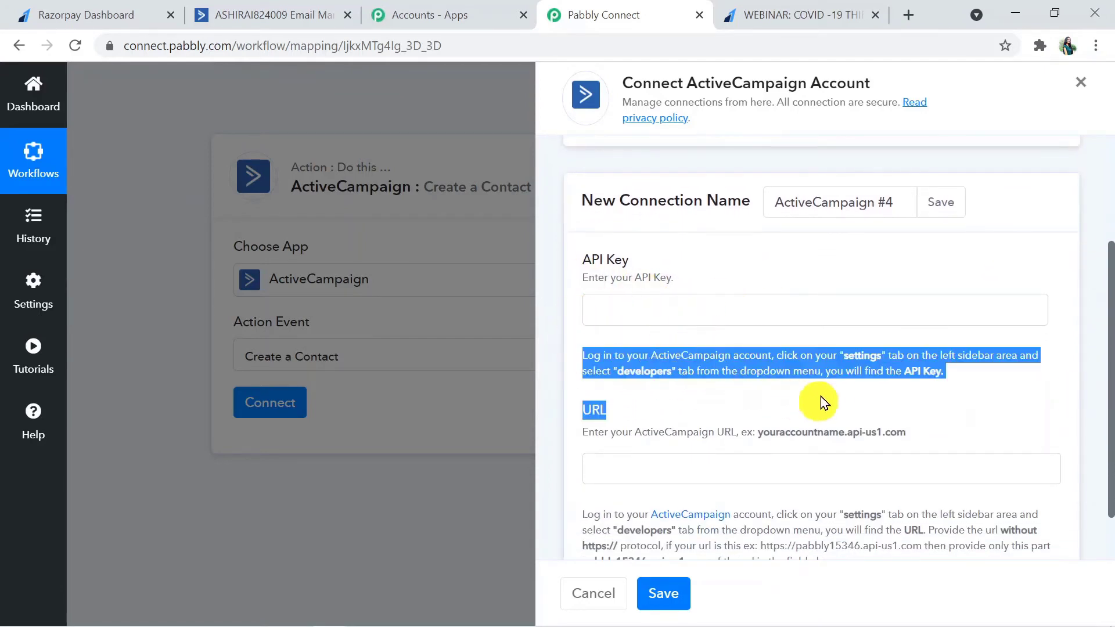
{"action": "left_click", "coordinate": [904, 408]}
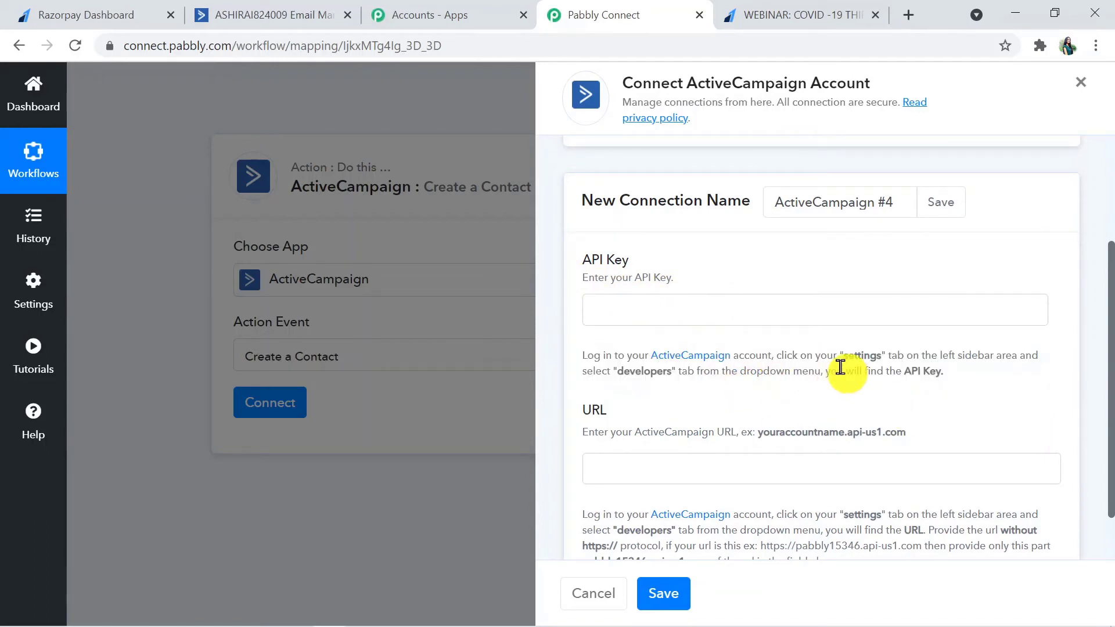
{"action": "scroll", "coordinate": [1103, 441], "scroll_direction": "down", "scroll_amount": 1}
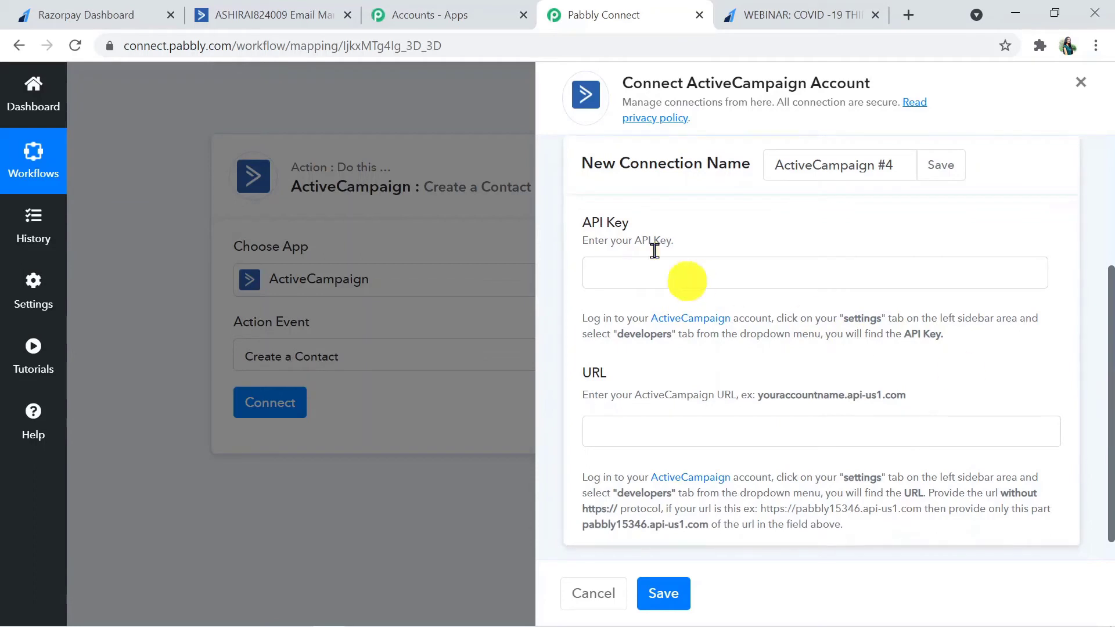
{"action": "left_click", "coordinate": [303, 10]}
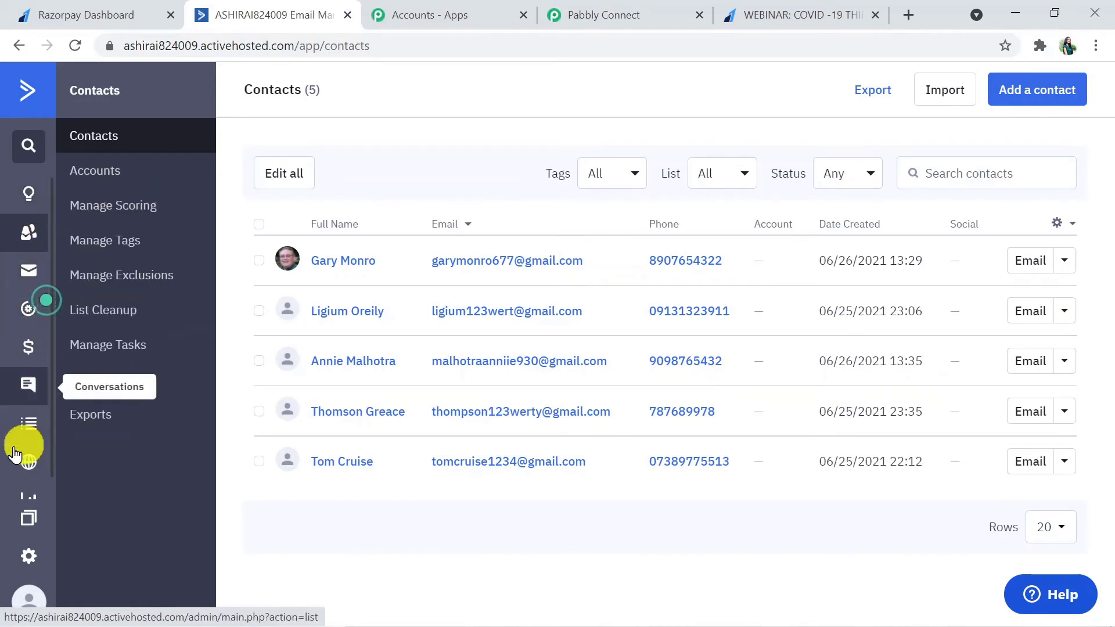
Step: Copy the API URL without https from ActiveCampaign's Developer settings and return to Pabbly Connect
{"action": "left_click", "coordinate": [15, 556]}
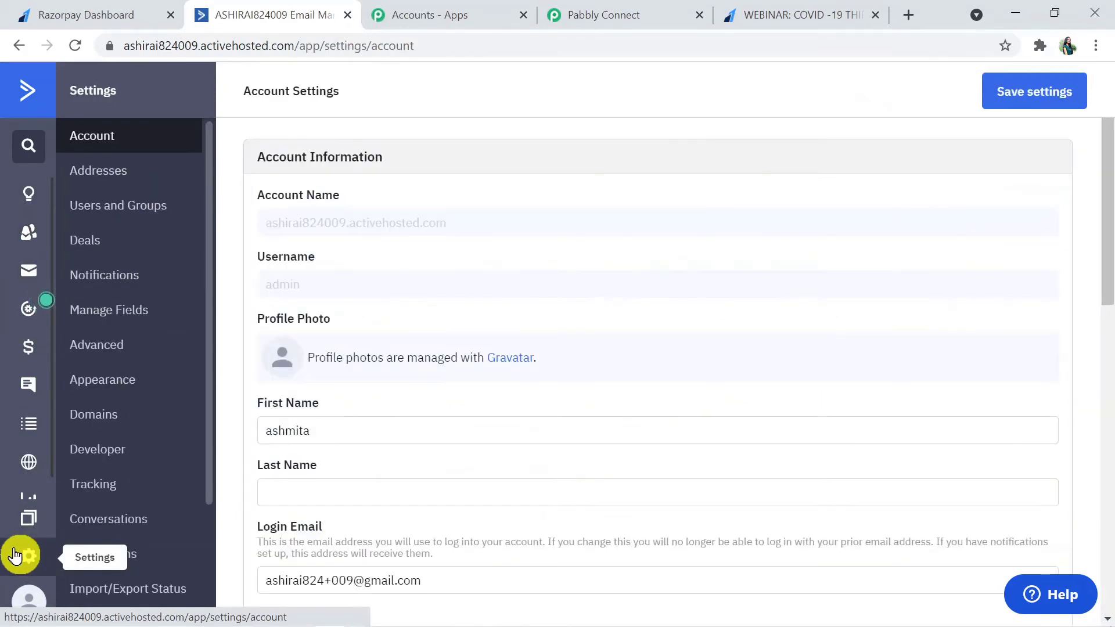
{"action": "left_click", "coordinate": [139, 452]}
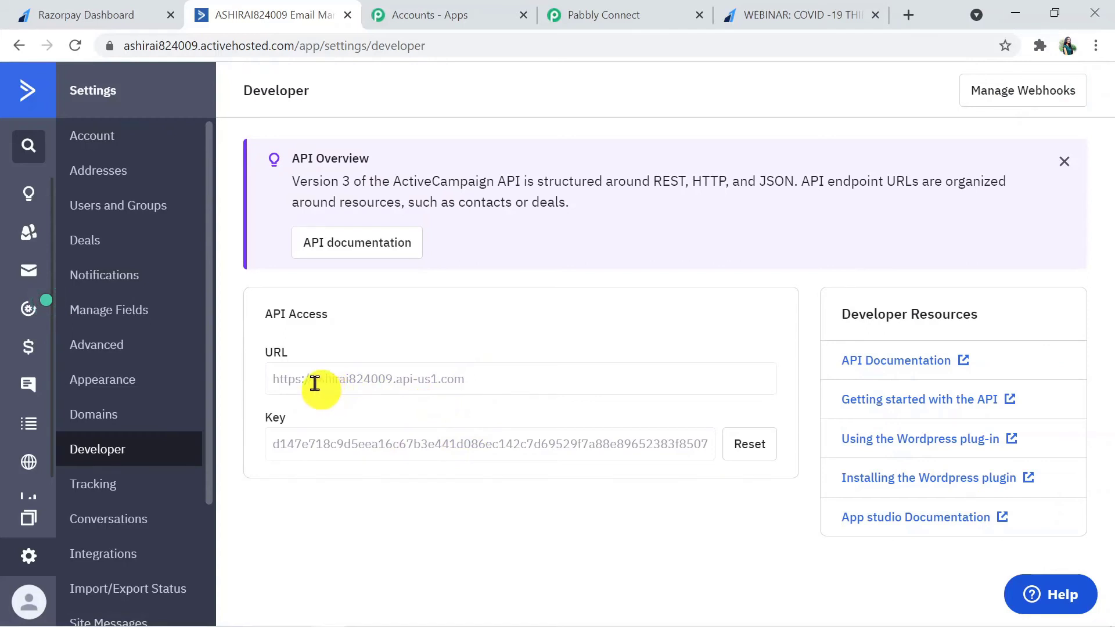
{"action": "left_click_drag", "start_coordinate": [325, 382], "coordinate": [473, 381]}
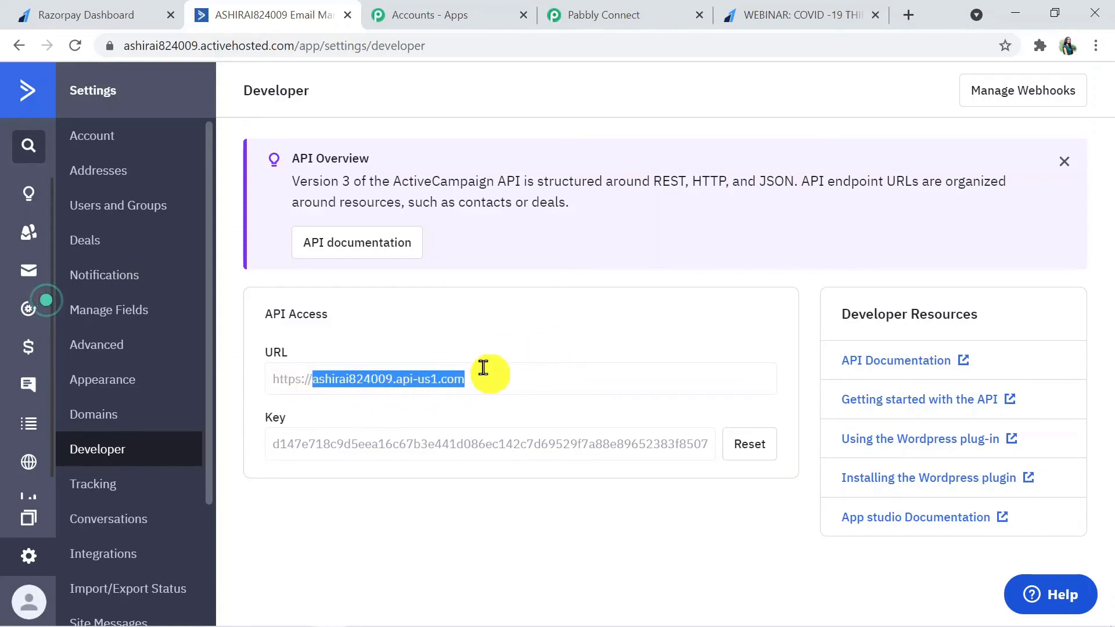
{"action": "left_click", "coordinate": [613, 22]}
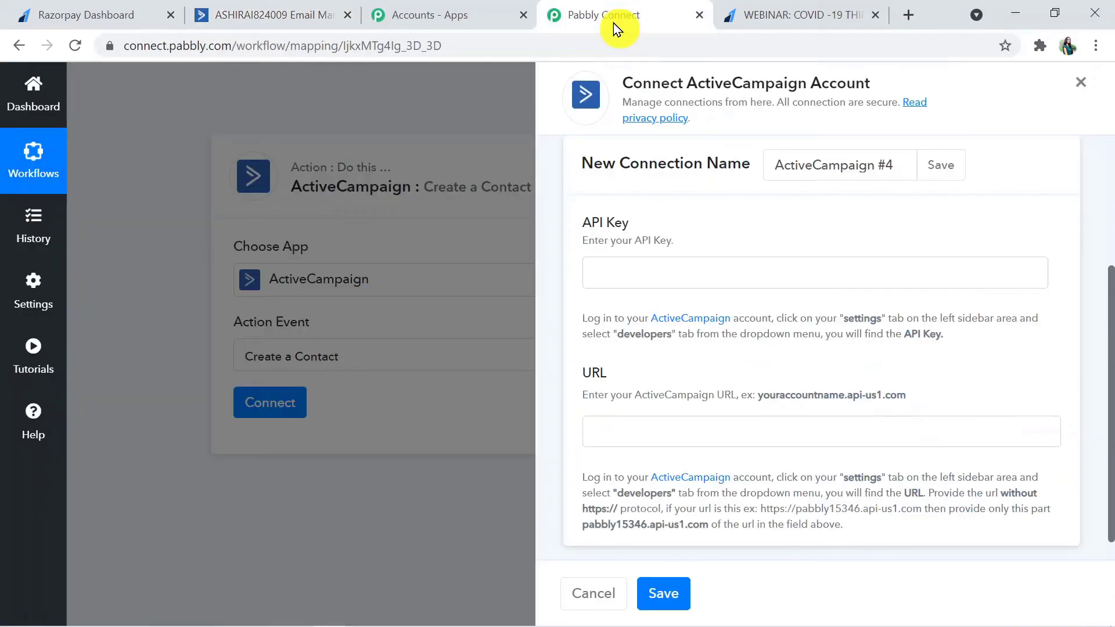
Step: Paste the ActiveCampaign API URL into the connection's URL field
{"action": "left_click", "coordinate": [644, 422]}
{"action": "scroll", "coordinate": [638, 453], "scroll_direction": "up", "scroll_amount": 1}
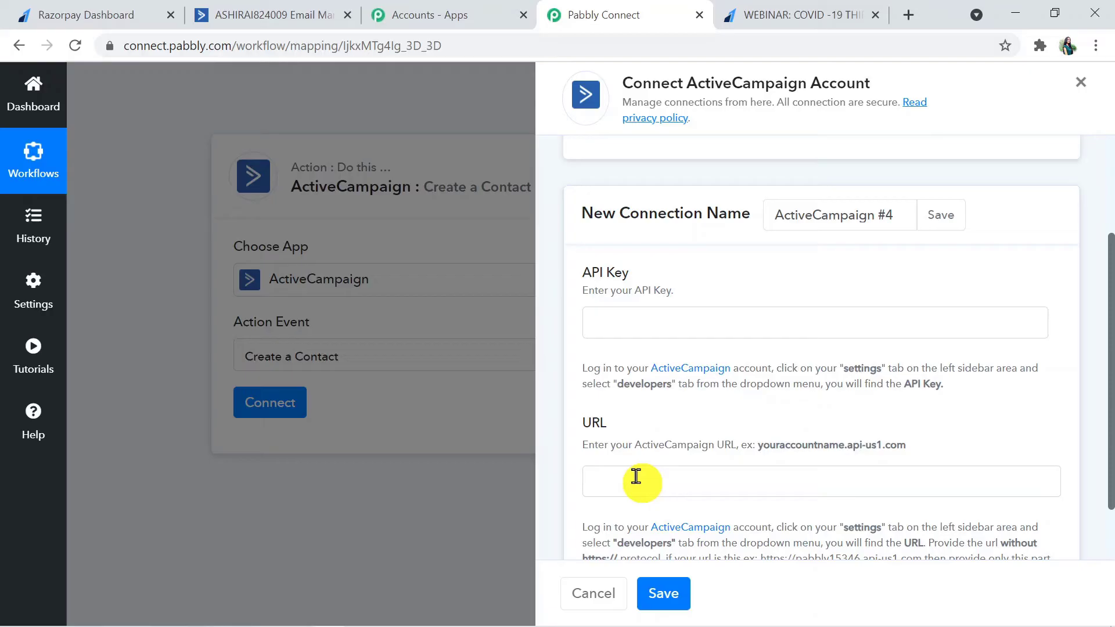
{"action": "left_click", "coordinate": [635, 479]}
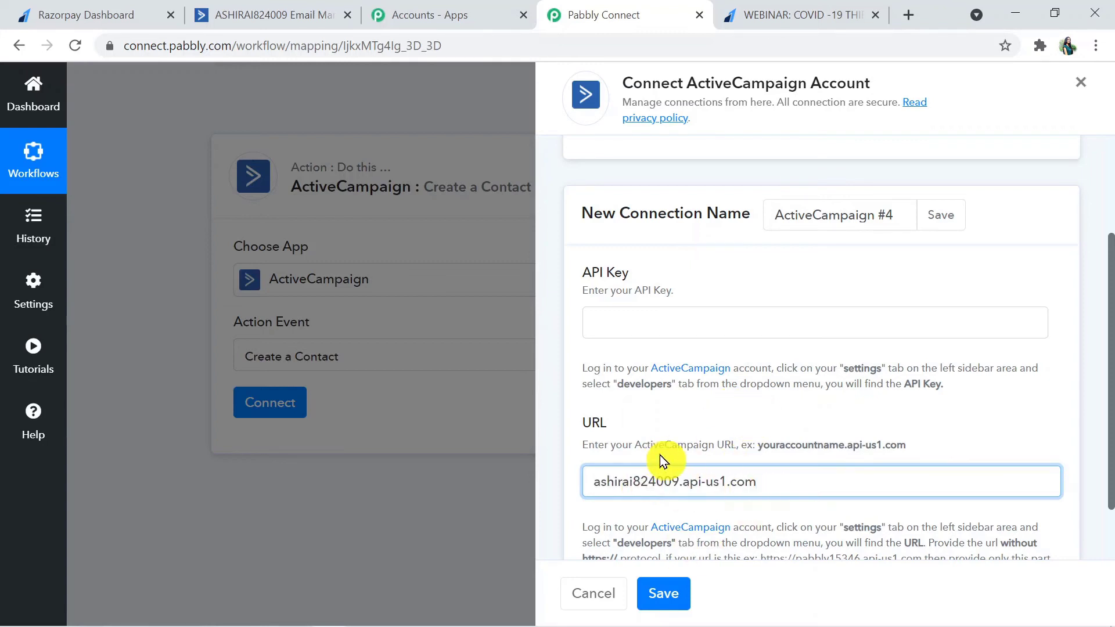
{"action": "left_click_drag", "start_coordinate": [759, 447], "coordinate": [901, 443]}
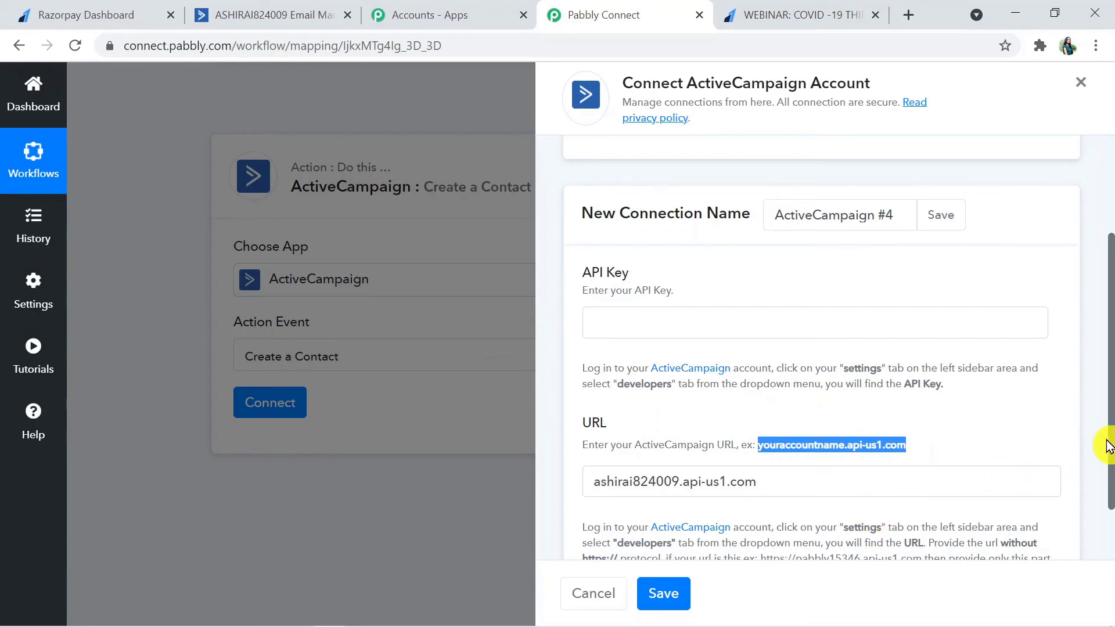
{"action": "left_click_drag", "start_coordinate": [1110, 441], "coordinate": [1110, 452]}
{"action": "left_click", "coordinate": [1021, 378]}
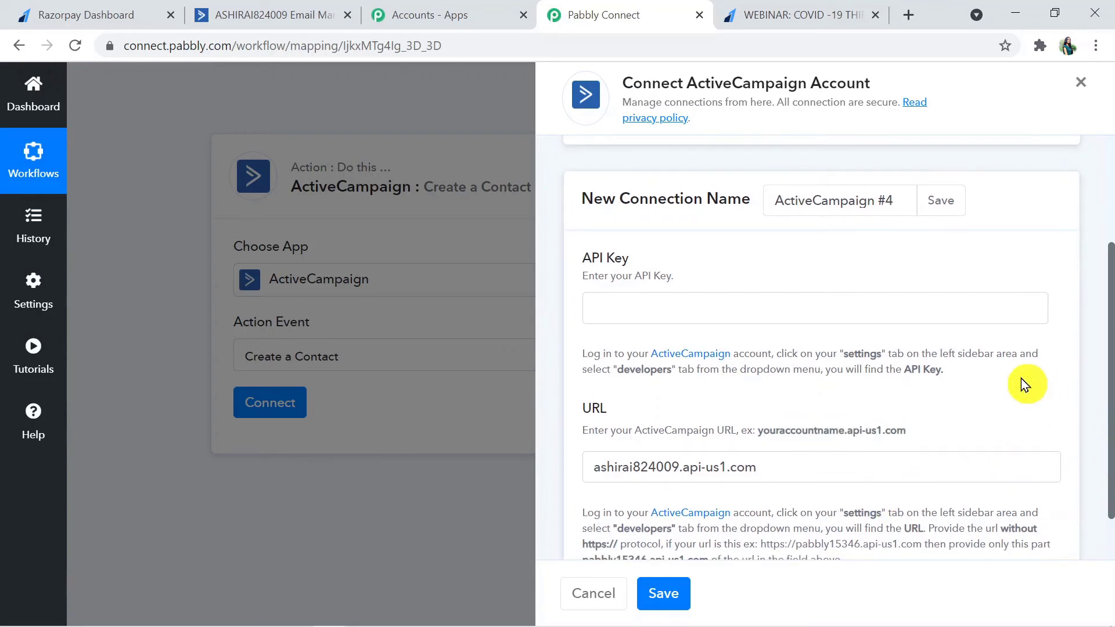
Step: Copy the API key from ActiveCampaign's Developer settings, paste it into API Key, and save
{"action": "left_click", "coordinate": [642, 302]}
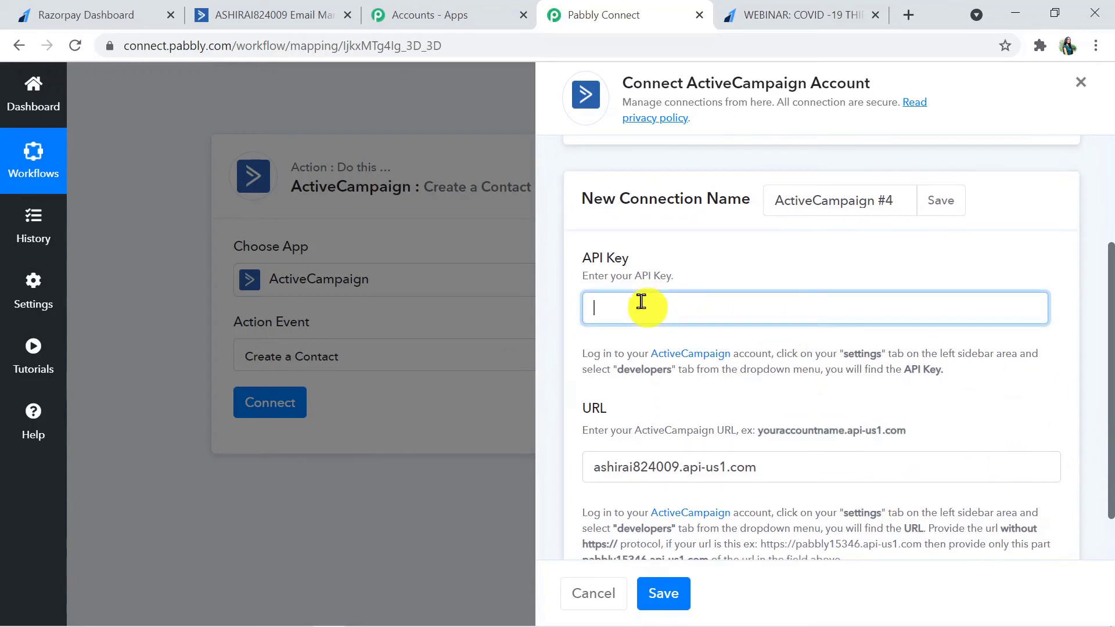
{"action": "left_click", "coordinate": [282, 14]}
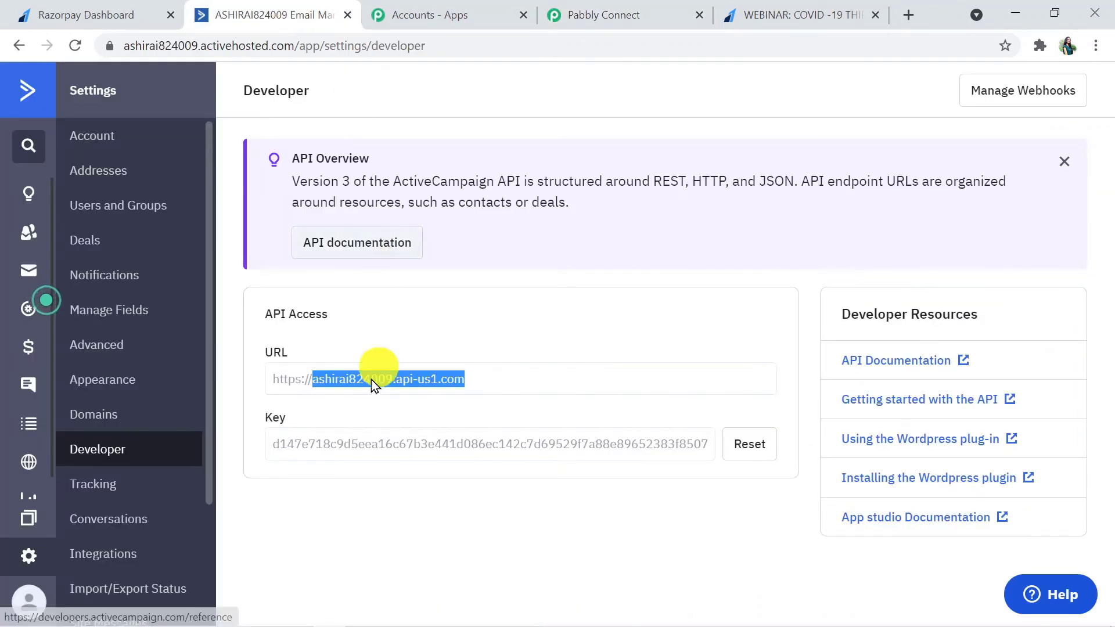
{"action": "left_click", "coordinate": [323, 445]}
{"action": "double_click", "coordinate": [279, 445]}
{"action": "key", "text": "ctrl+c"}
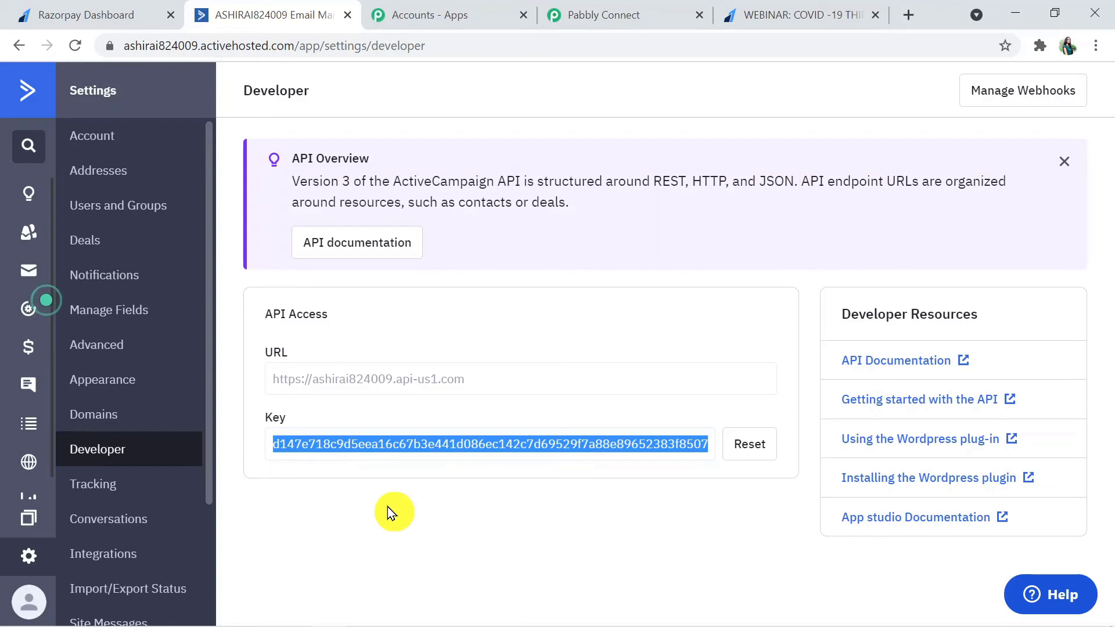
{"action": "left_click", "coordinate": [635, 19]}
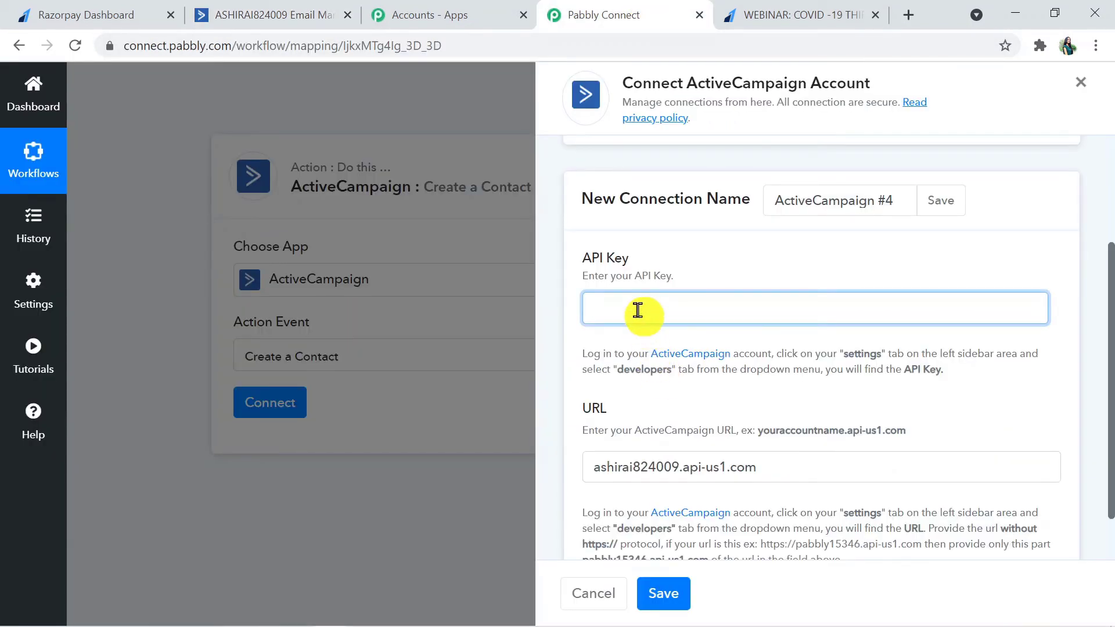
{"action": "key", "text": "ctrl+v"}
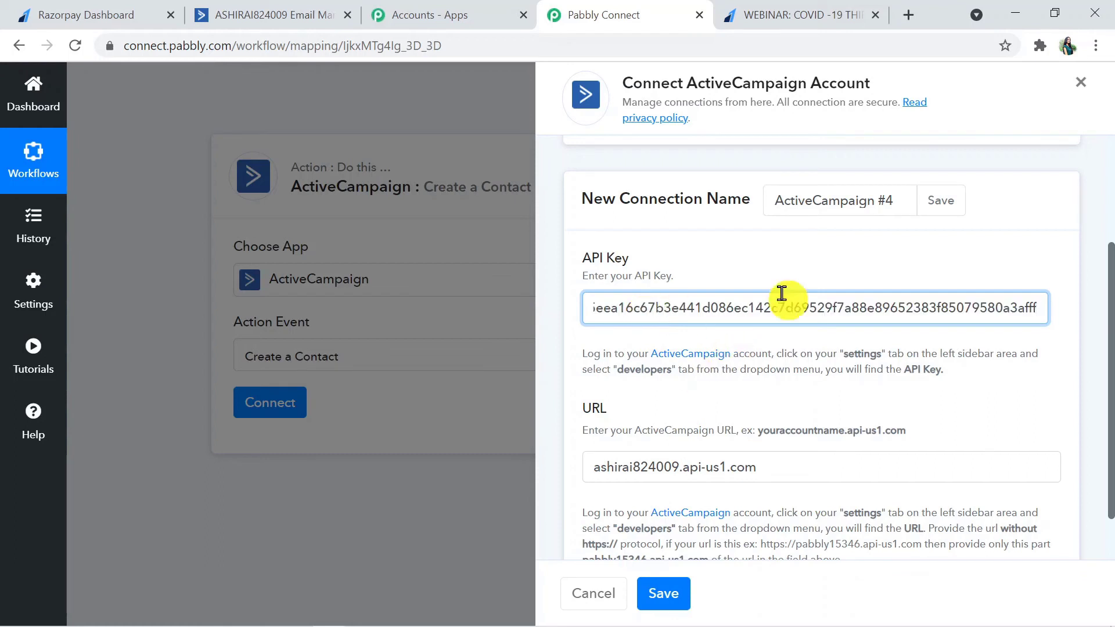
{"action": "left_click_drag", "start_coordinate": [1110, 357], "coordinate": [1110, 400]}
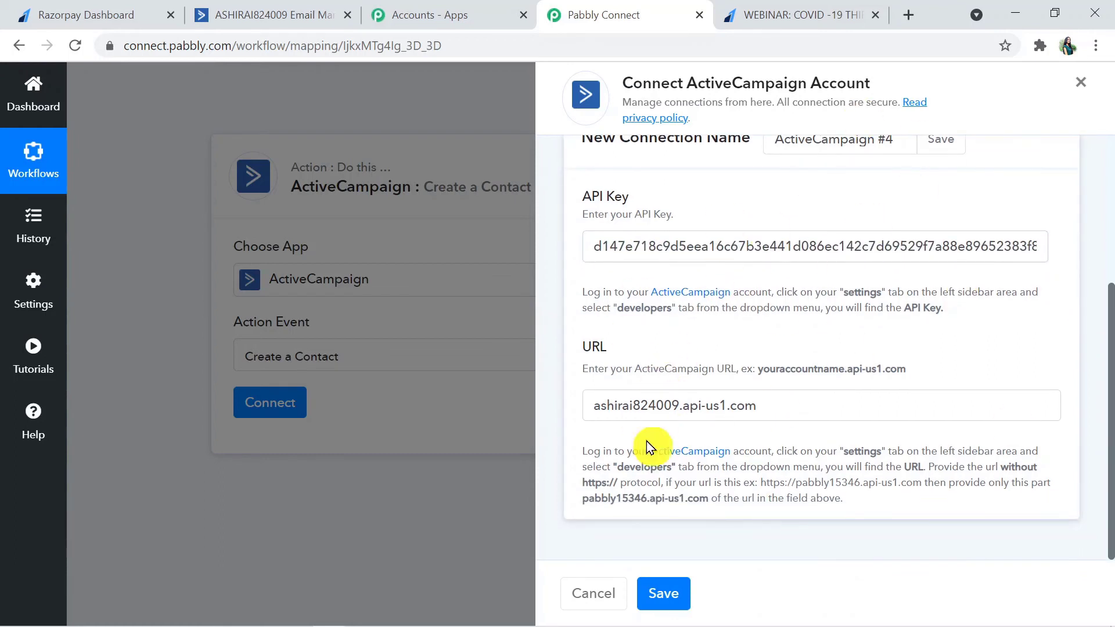
{"action": "left_click", "coordinate": [669, 594]}
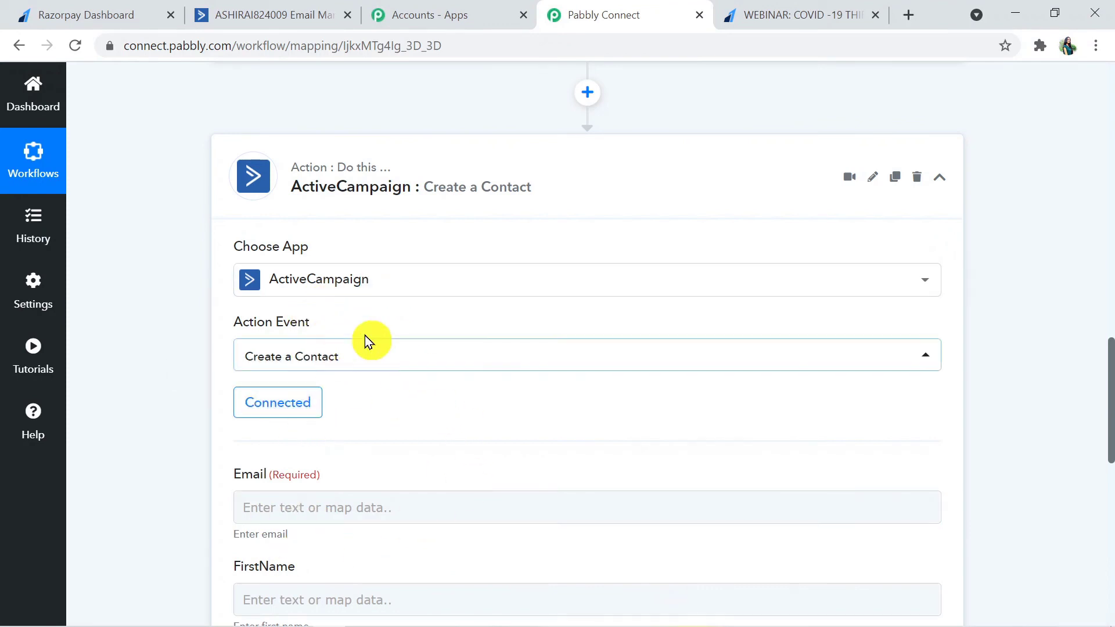
{"action": "left_click_drag", "start_coordinate": [1111, 377], "coordinate": [1108, 448]}
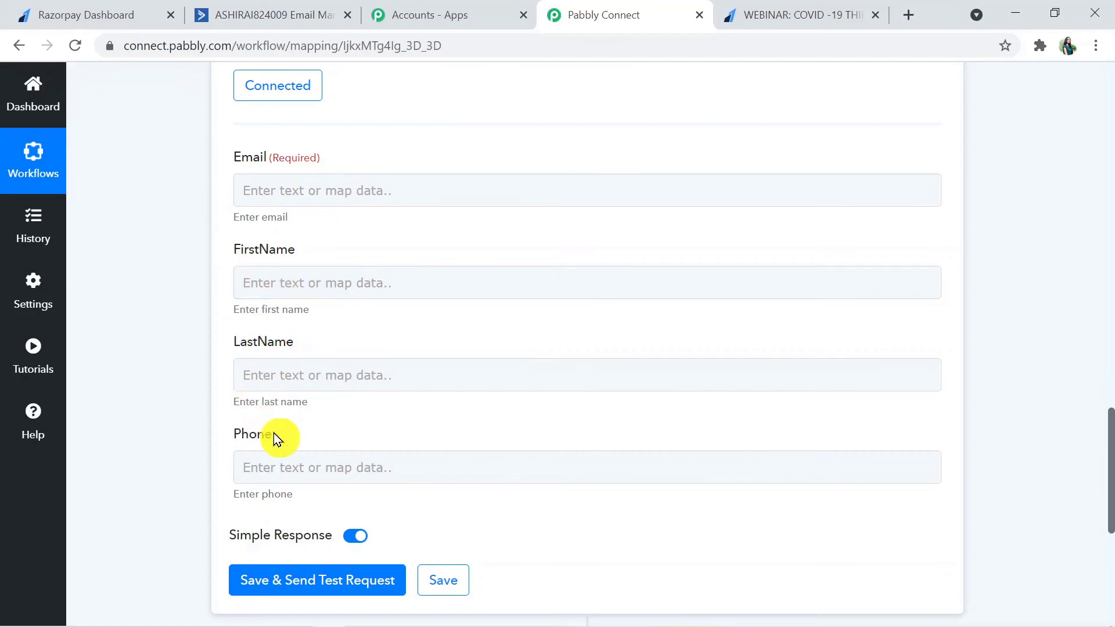
{"action": "left_click_drag", "start_coordinate": [1109, 477], "coordinate": [1110, 485]}
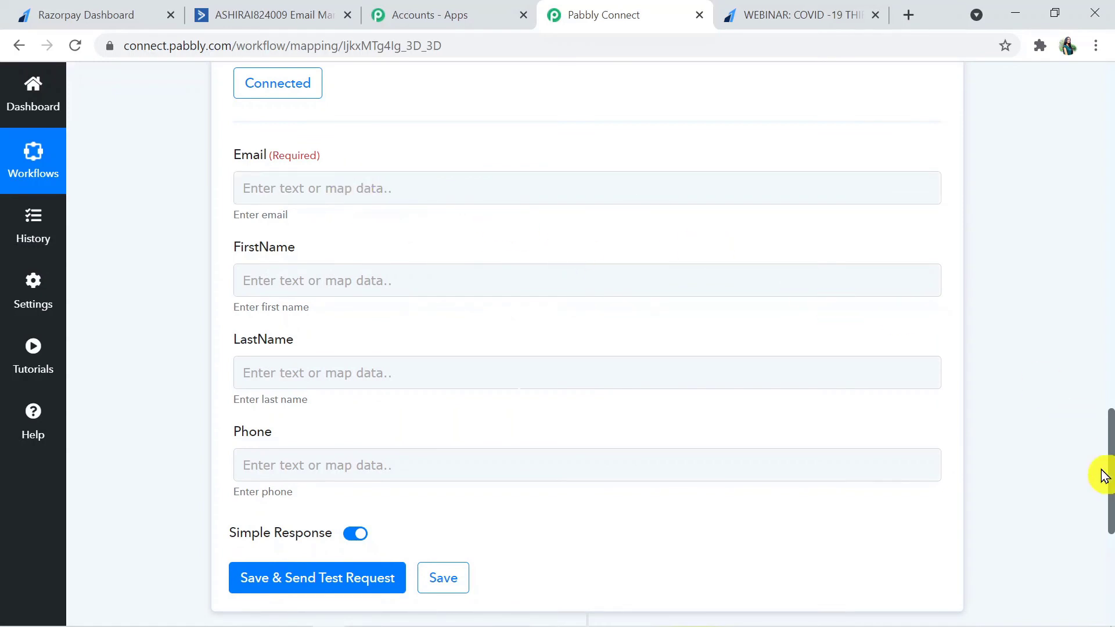
{"action": "left_click_drag", "start_coordinate": [1109, 500], "coordinate": [1103, 303]}
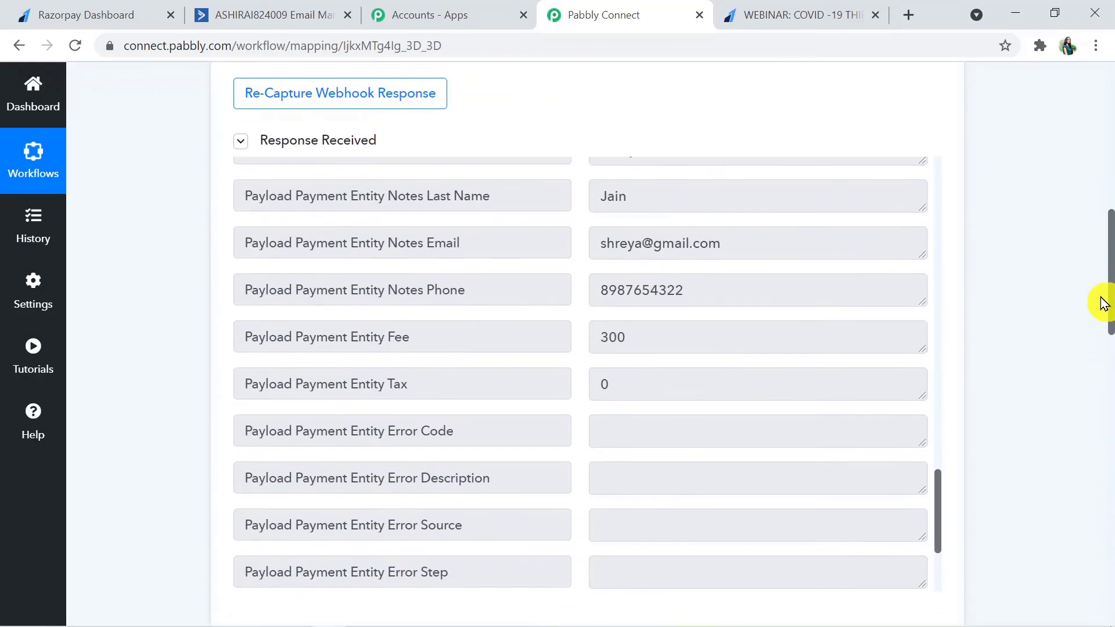
{"action": "left_click_drag", "start_coordinate": [737, 243], "coordinate": [596, 243]}
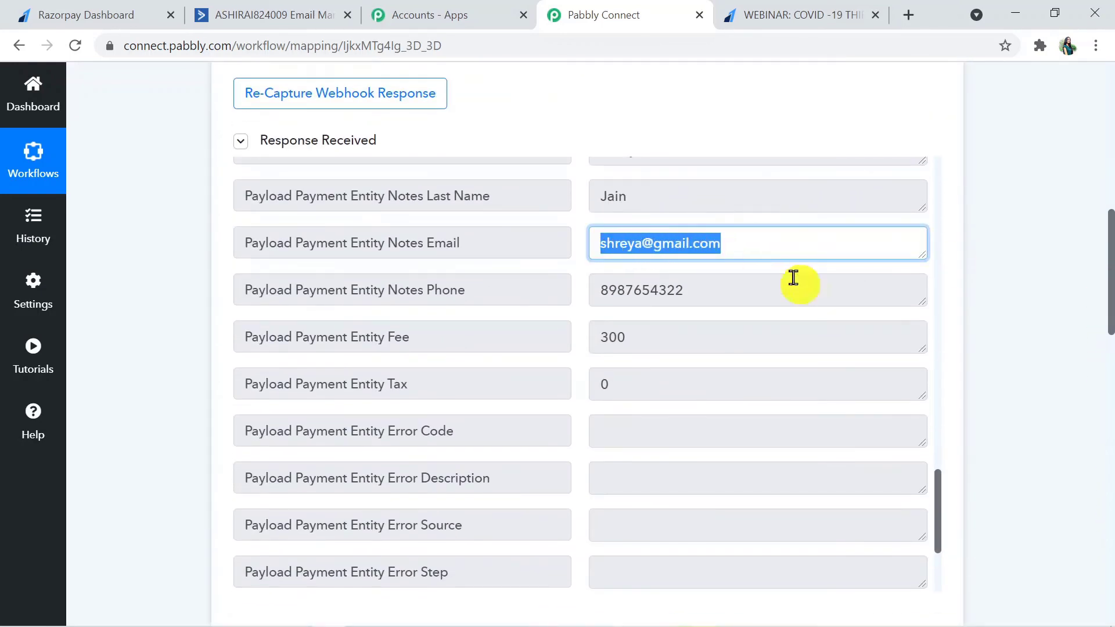
{"action": "left_click", "coordinate": [1058, 354]}
{"action": "left_click_drag", "start_coordinate": [1108, 286], "coordinate": [1110, 447]}
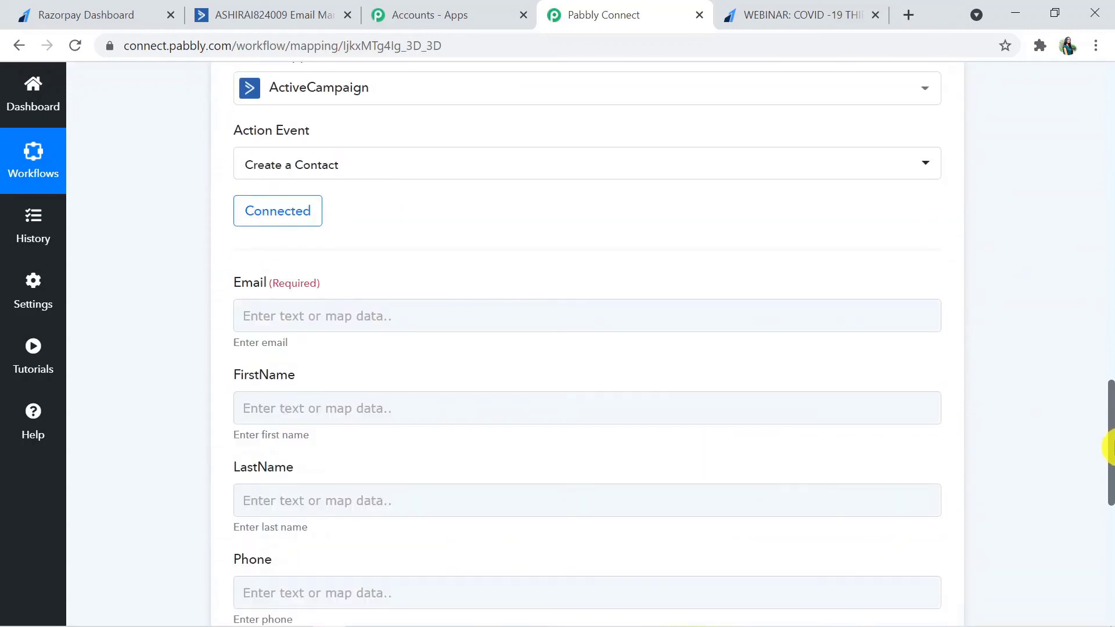
Step: Map the Email field to Razorpay's Payload Payment Entity Email, found by searching 'ema'
{"action": "left_click", "coordinate": [296, 316]}
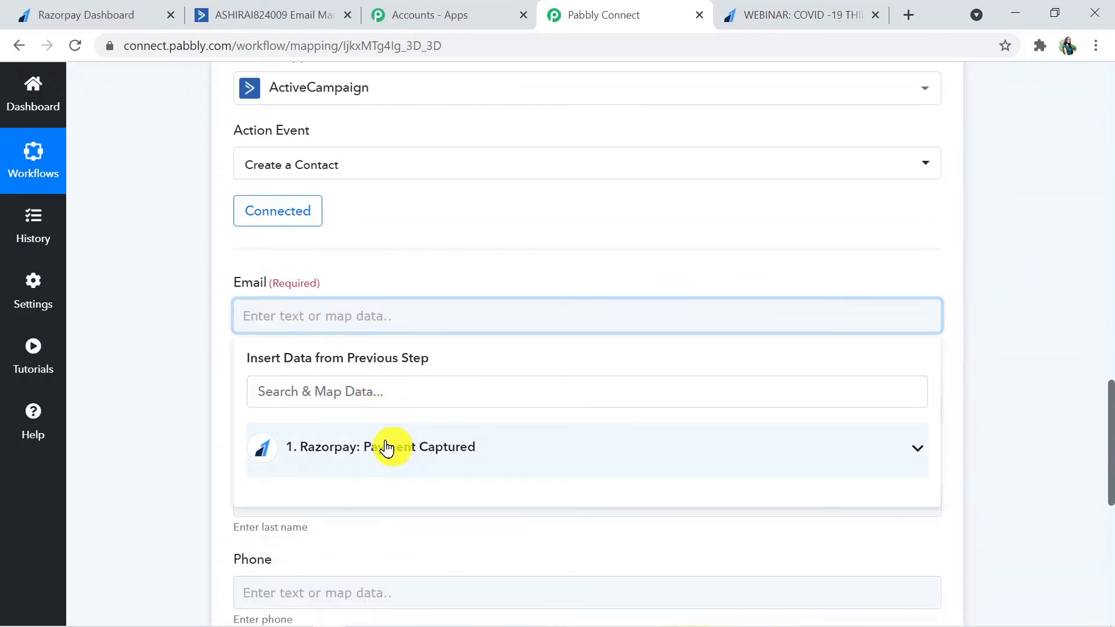
{"action": "left_click", "coordinate": [387, 447]}
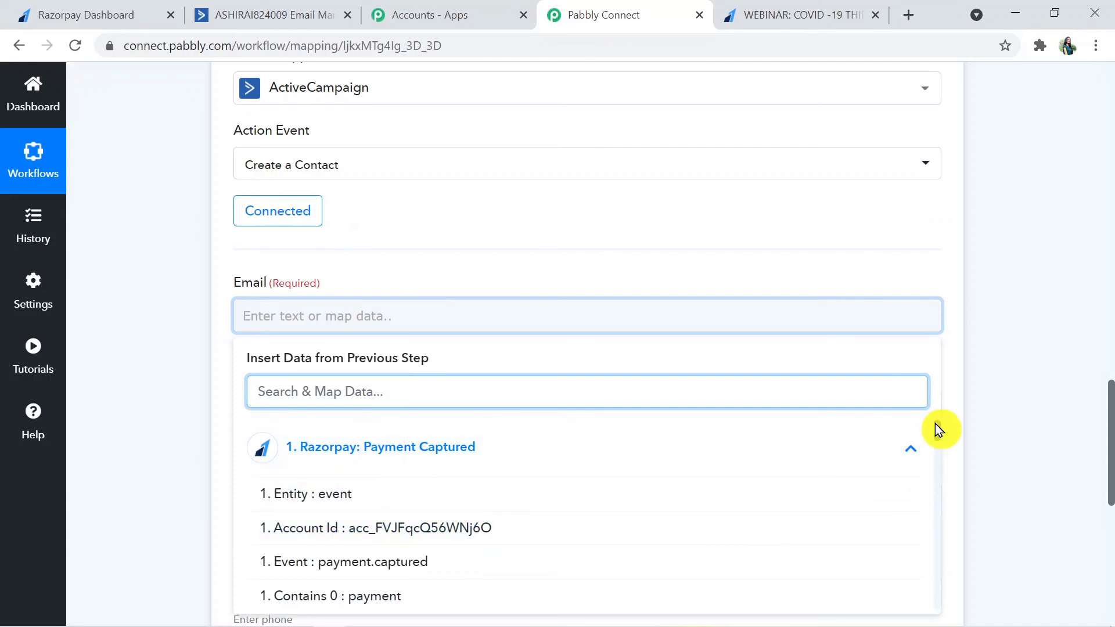
{"action": "scroll", "coordinate": [936, 425], "scroll_direction": "down", "scroll_amount": 2}
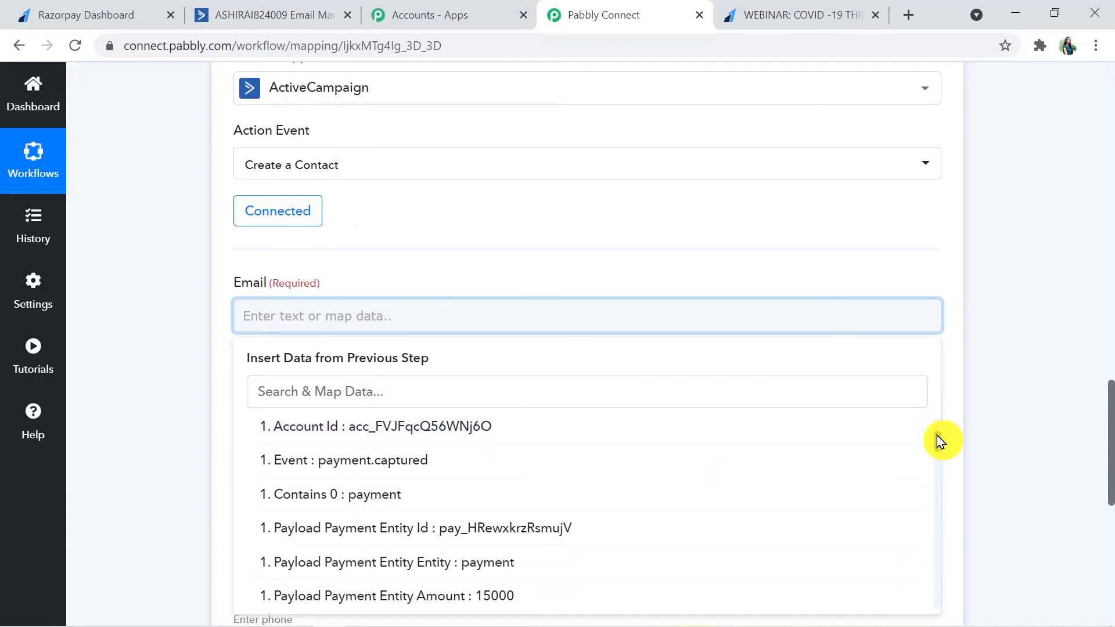
{"action": "left_click_drag", "start_coordinate": [936, 434], "coordinate": [932, 511]}
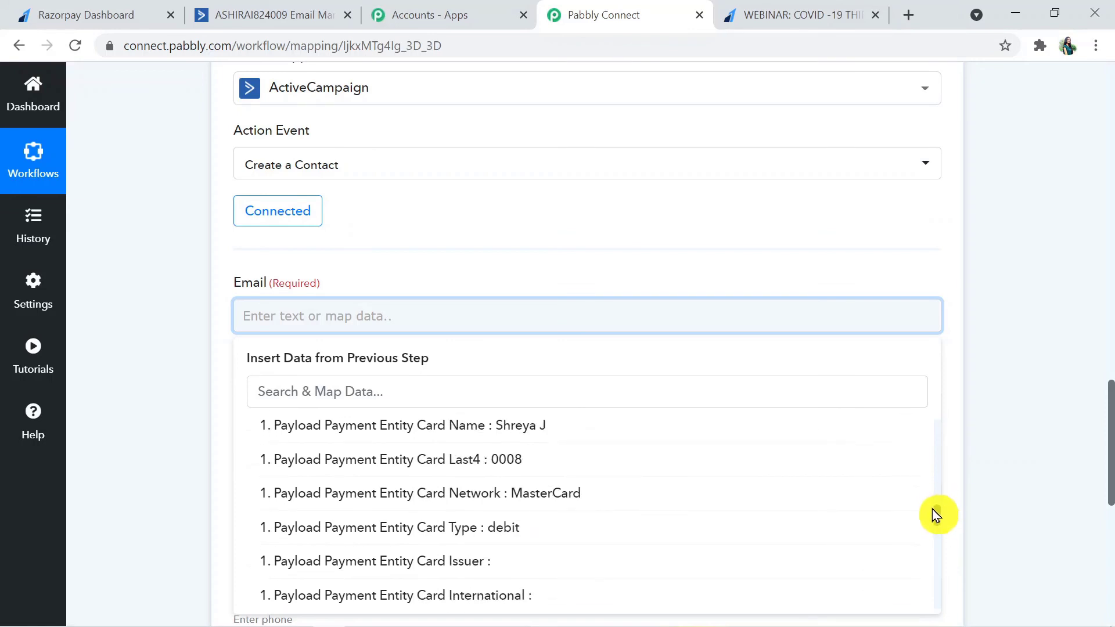
{"action": "left_click", "coordinate": [383, 390]}
{"action": "type", "text": "ema"}
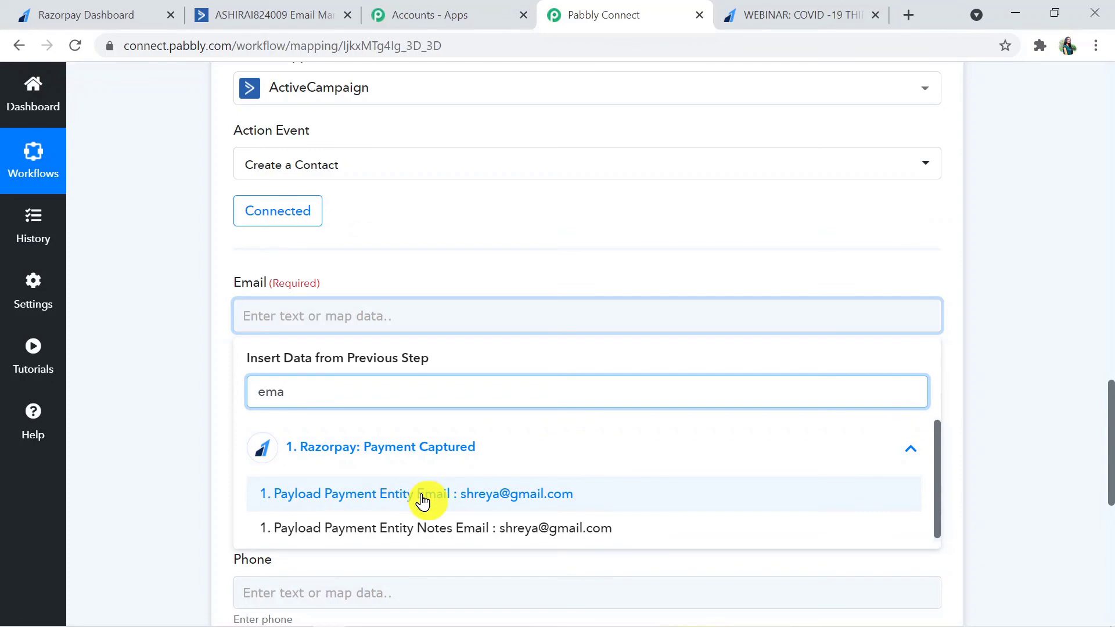
{"action": "left_click", "coordinate": [423, 496]}
{"action": "left_click", "coordinate": [155, 430]}
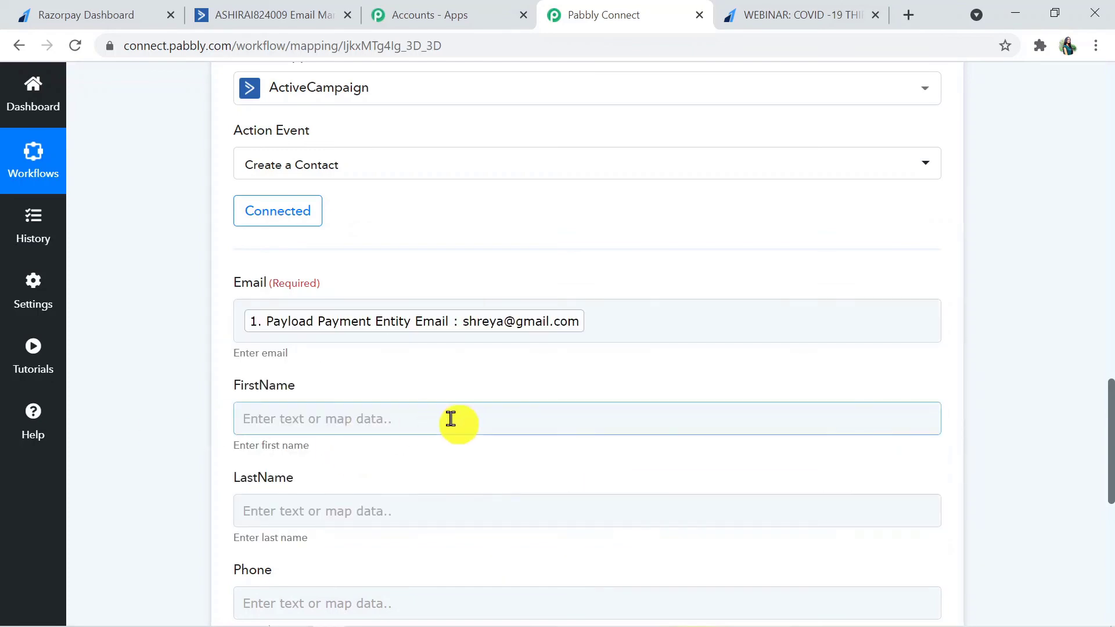
{"action": "left_click", "coordinate": [424, 419]}
Step: Map FirstName to the payment's Notes first name, found by searching 'fi'
{"action": "left_click_drag", "start_coordinate": [1110, 482], "coordinate": [1094, 262]}
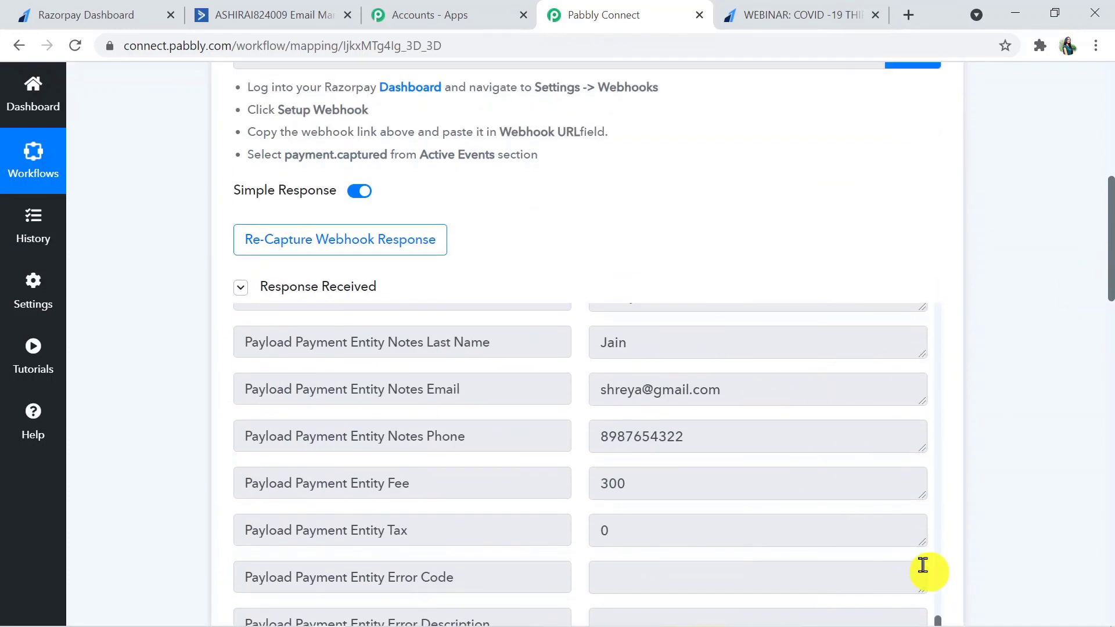
{"action": "scroll", "coordinate": [939, 605], "scroll_direction": "up", "scroll_amount": 5}
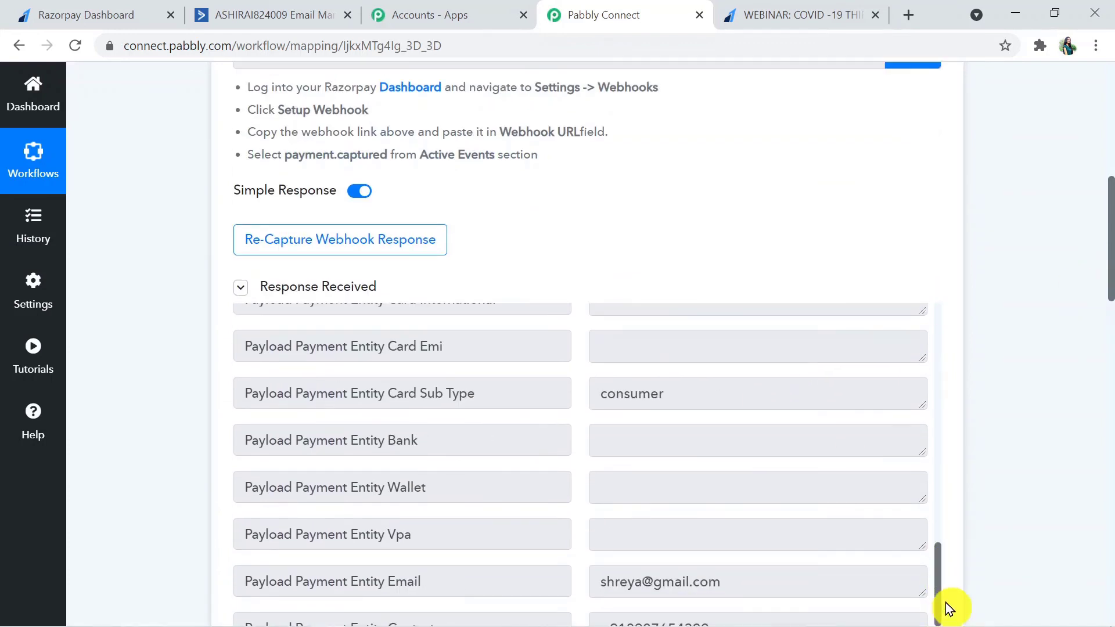
{"action": "scroll", "coordinate": [940, 566], "scroll_direction": "down", "scroll_amount": 3}
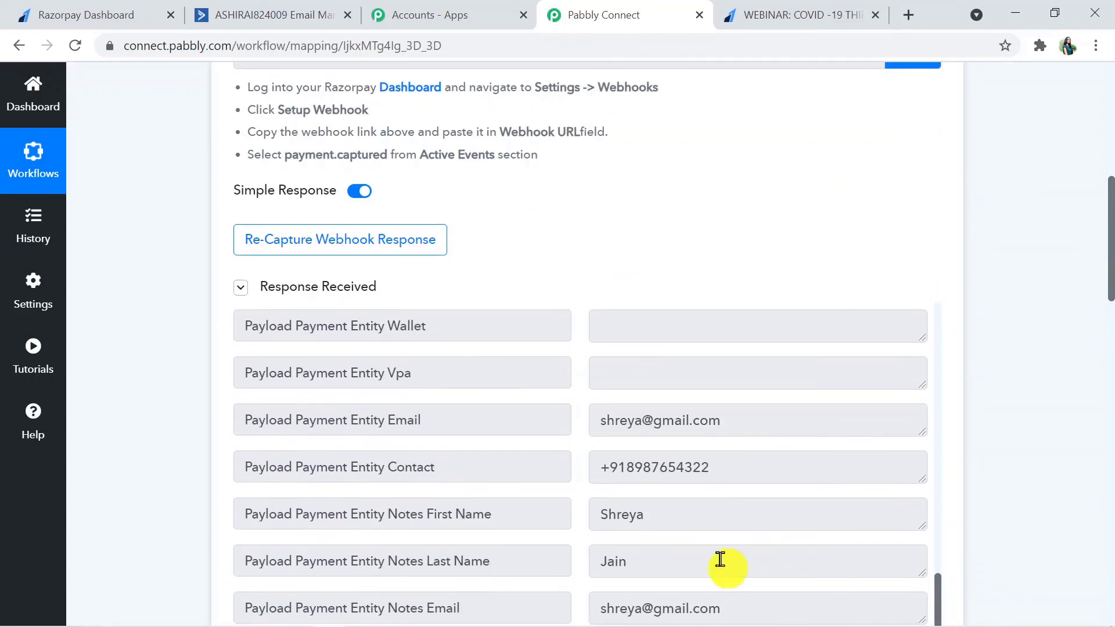
{"action": "left_click_drag", "start_coordinate": [696, 525], "coordinate": [600, 522]}
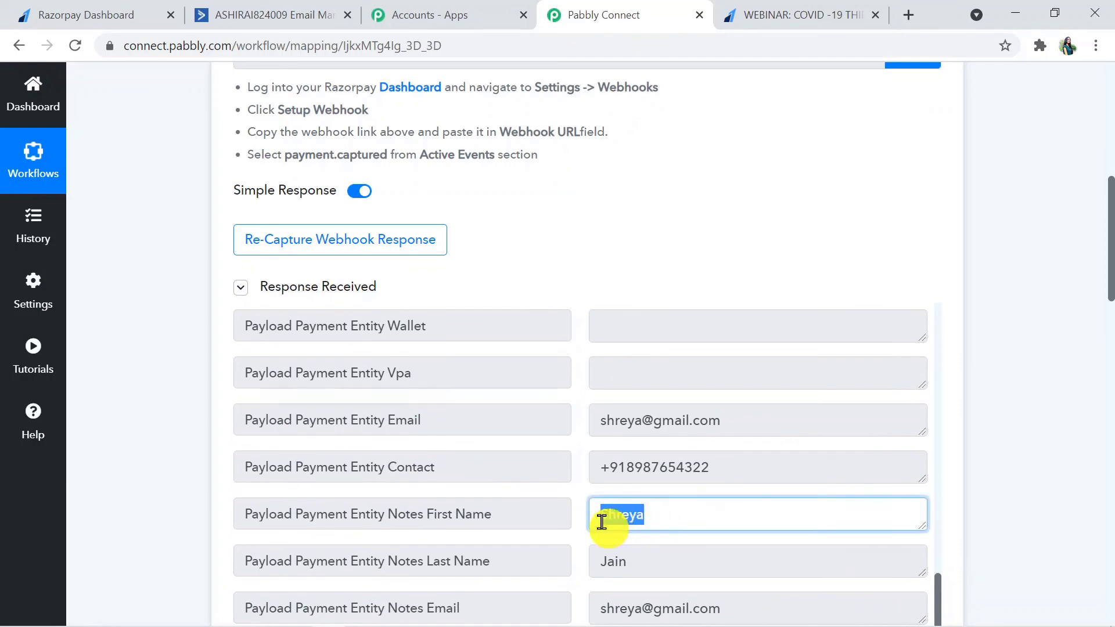
{"action": "left_click", "coordinate": [1091, 419]}
{"action": "left_click_drag", "start_coordinate": [1109, 296], "coordinate": [1110, 410]}
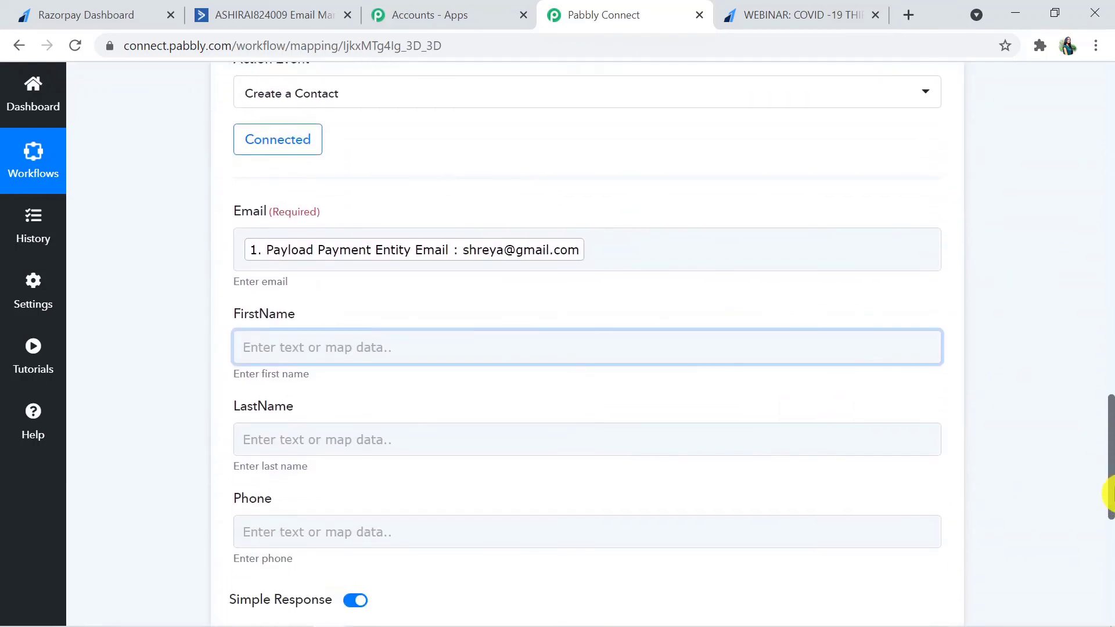
{"action": "left_click", "coordinate": [491, 350]}
{"action": "left_click", "coordinate": [453, 416]}
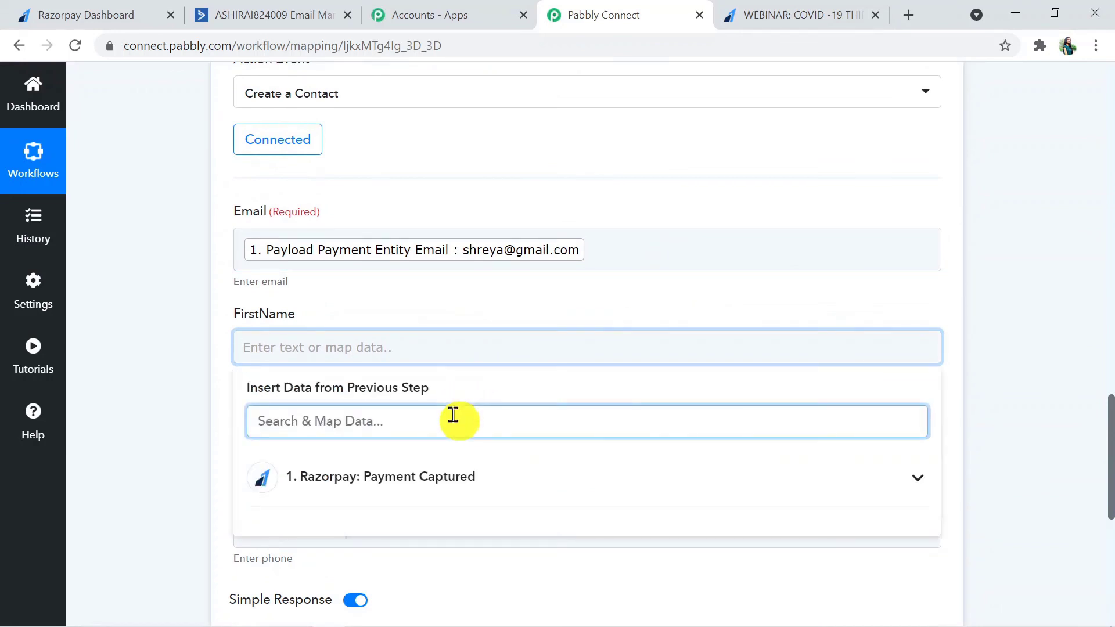
{"action": "type", "text": "fir"}
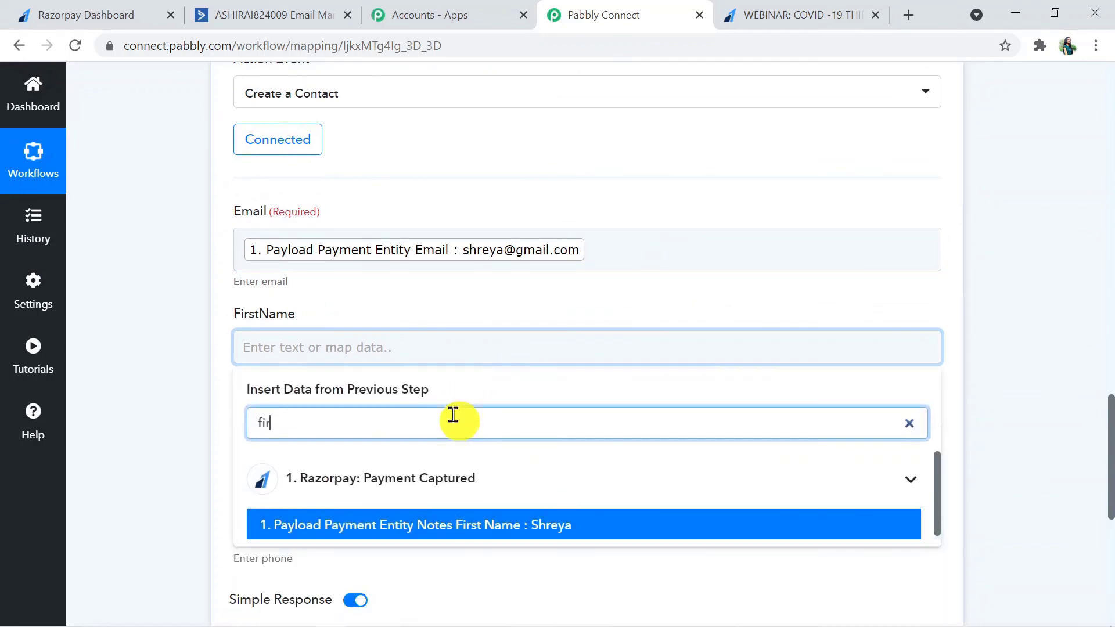
{"action": "left_click", "coordinate": [488, 530]}
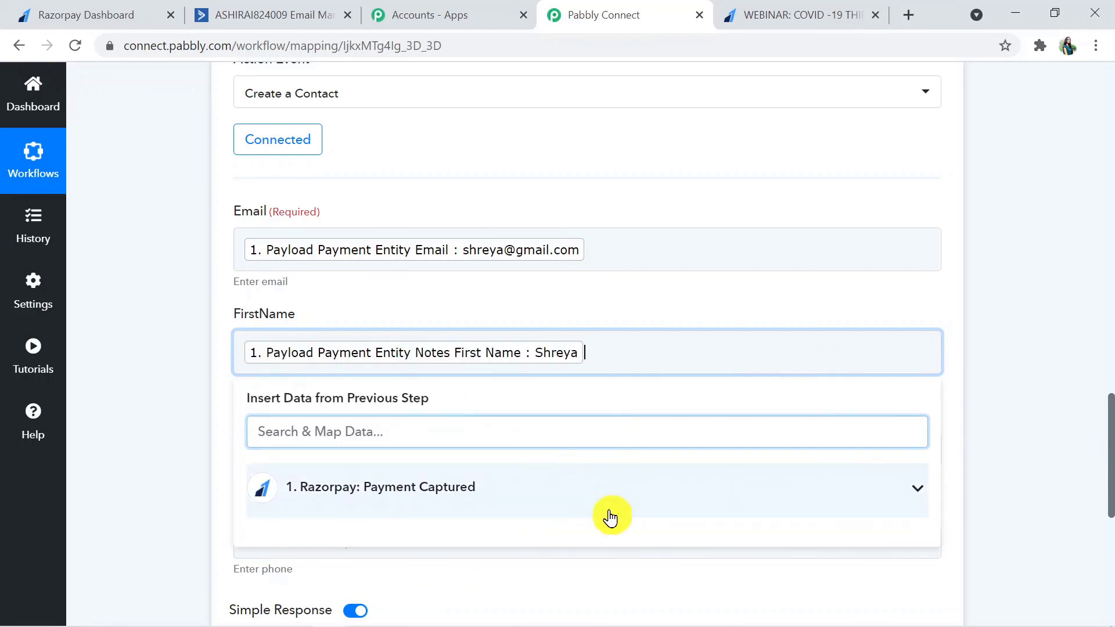
{"action": "left_click", "coordinate": [1043, 495]}
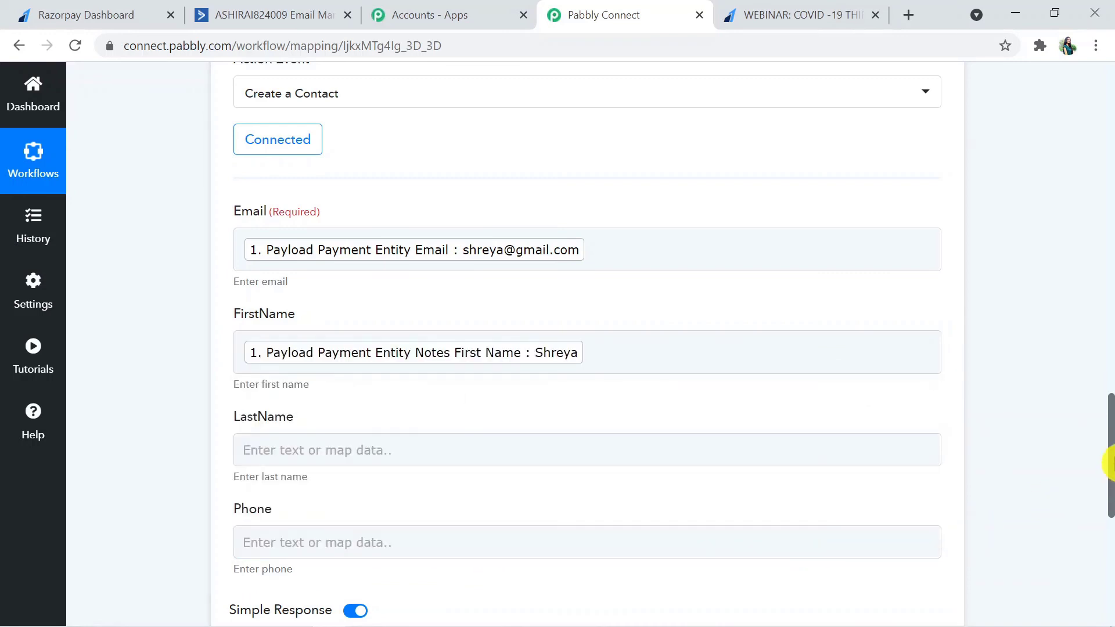
Step: Map LastName to the payment's Notes last name, found by searching 'la'
{"action": "left_click_drag", "start_coordinate": [1110, 465], "coordinate": [1109, 498]}
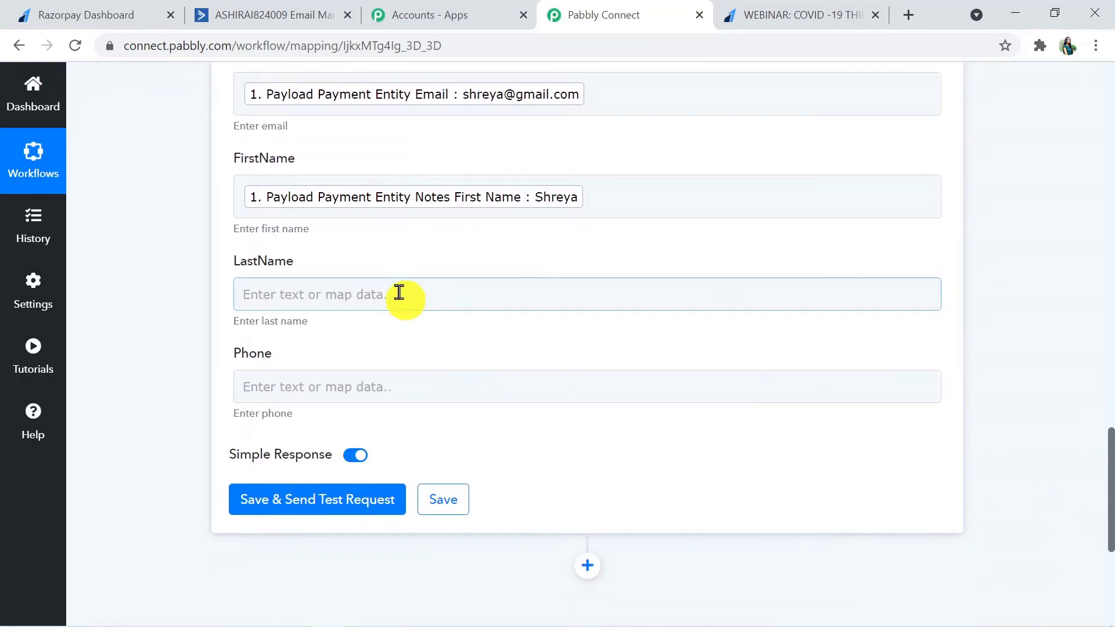
{"action": "left_click", "coordinate": [398, 292]}
{"action": "left_click", "coordinate": [375, 373]}
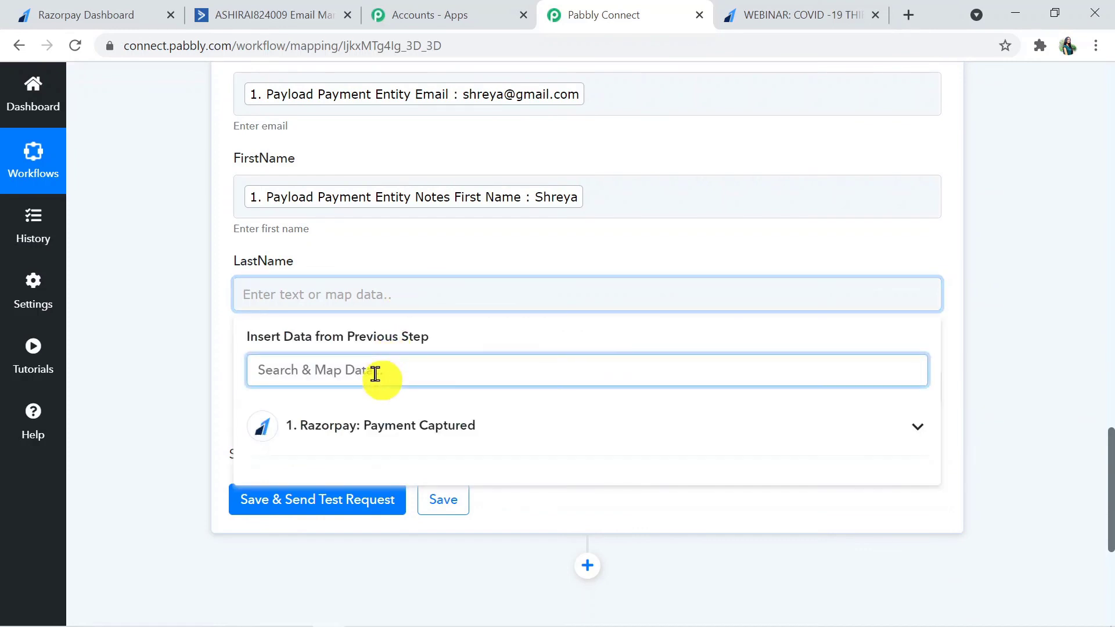
{"action": "type", "text": "last"}
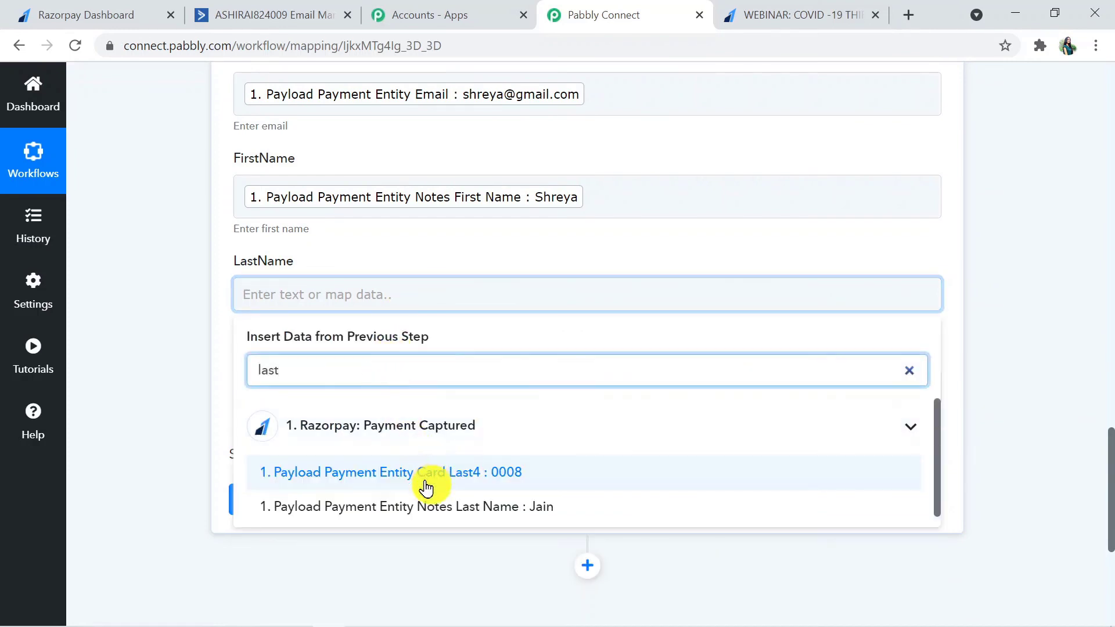
{"action": "left_click", "coordinate": [424, 508]}
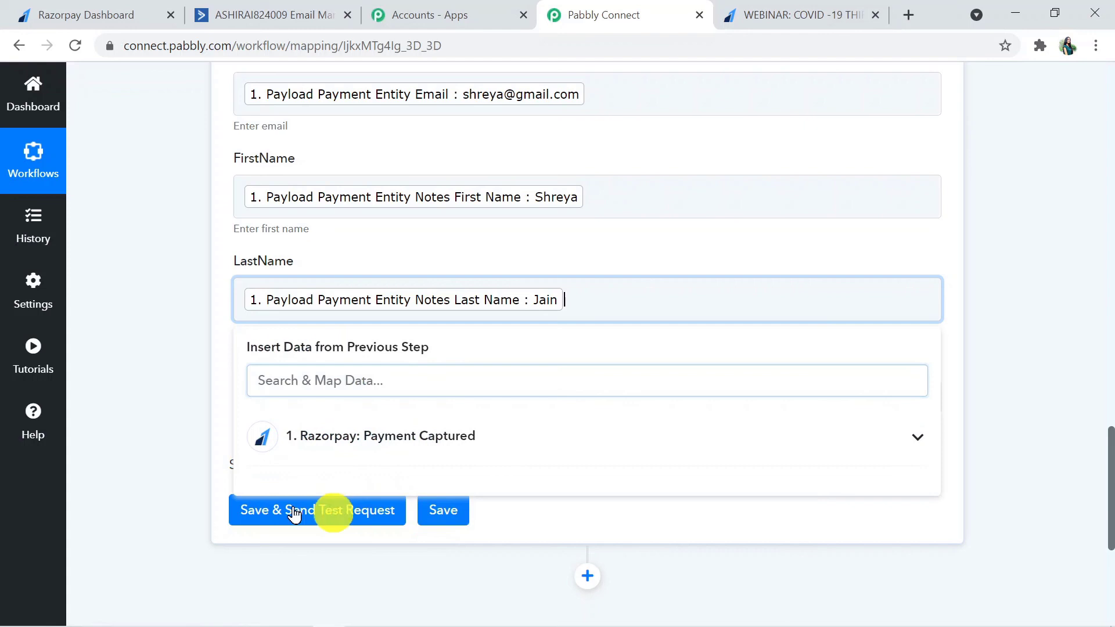
{"action": "left_click", "coordinate": [98, 445]}
Step: Map Phone to the payment's Notes phone number, found by searching 'ph'
{"action": "left_click", "coordinate": [330, 400]}
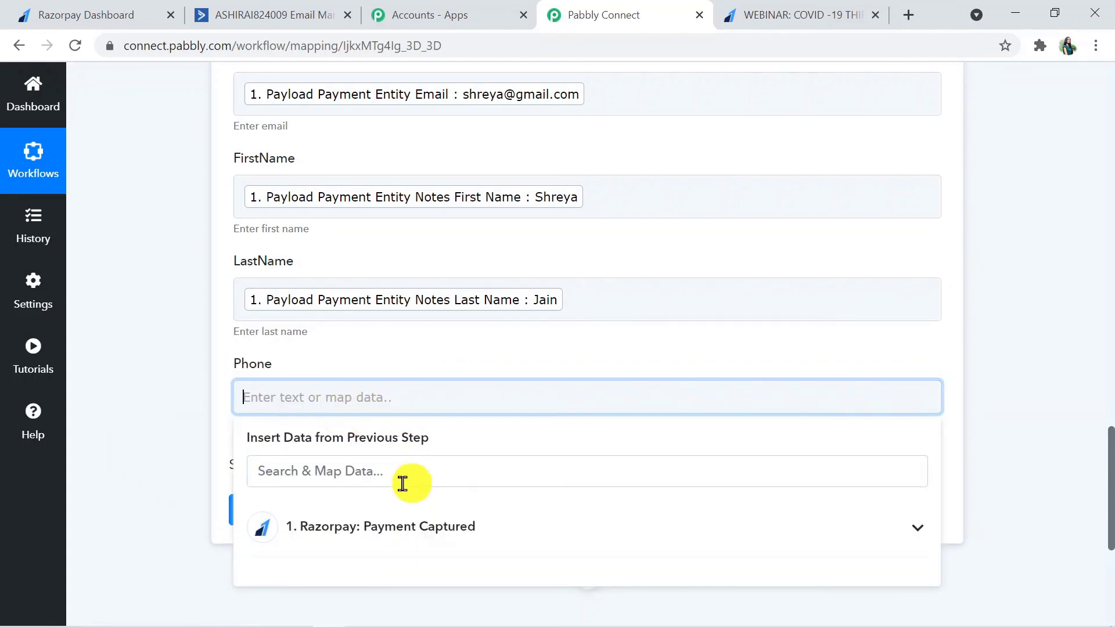
{"action": "left_click", "coordinate": [401, 527]}
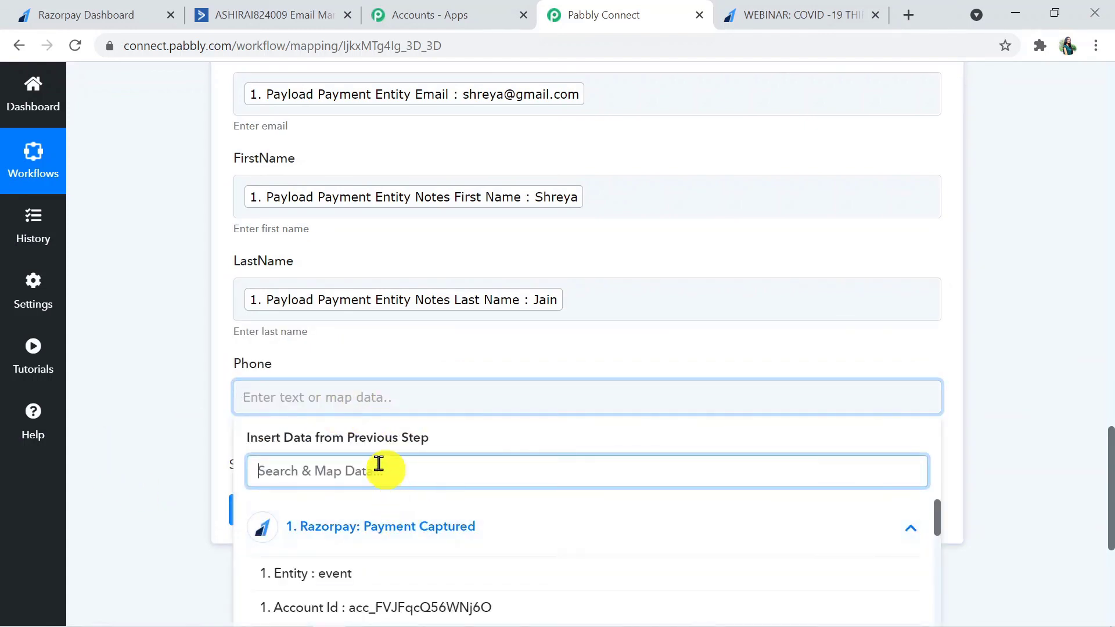
{"action": "type", "text": "phon"}
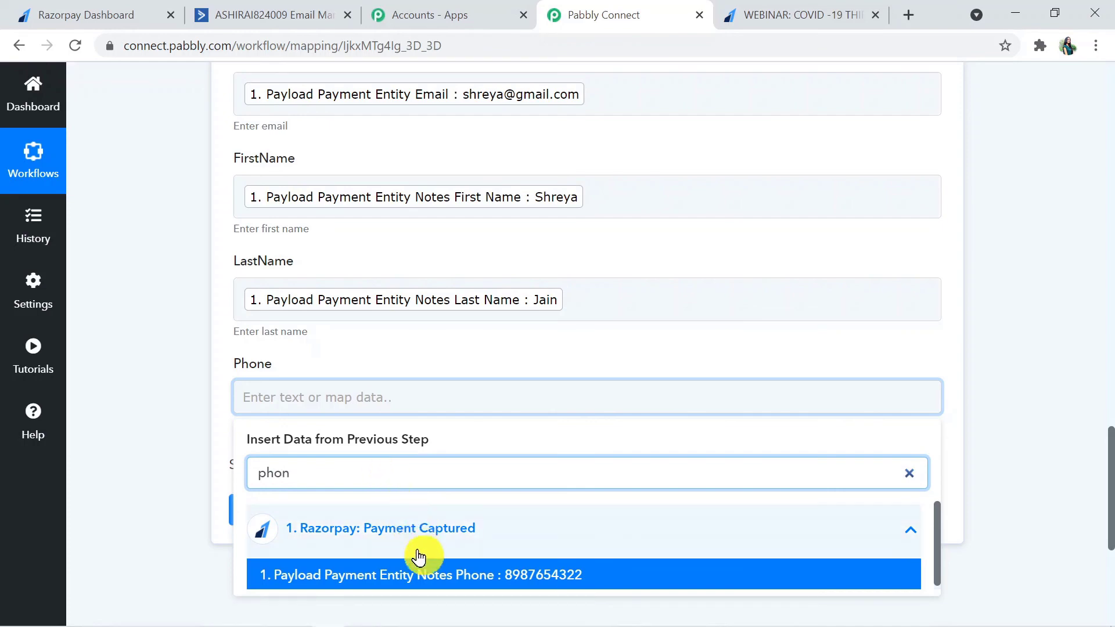
{"action": "left_click", "coordinate": [419, 575]}
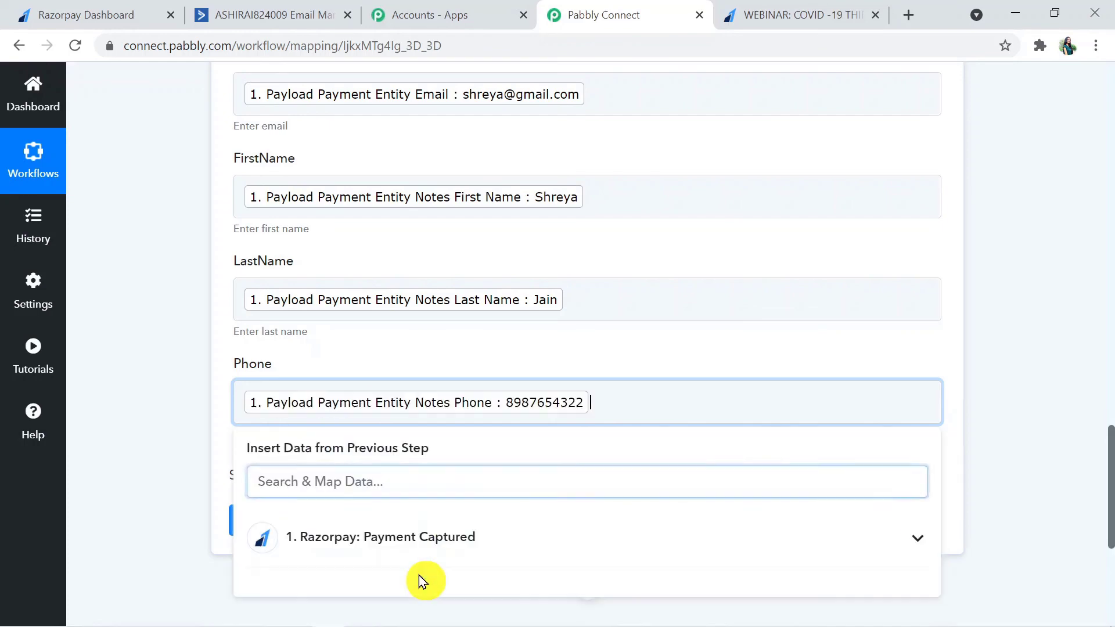
{"action": "left_click", "coordinate": [1044, 427]}
{"action": "left_click_drag", "start_coordinate": [1109, 521], "coordinate": [1110, 525]}
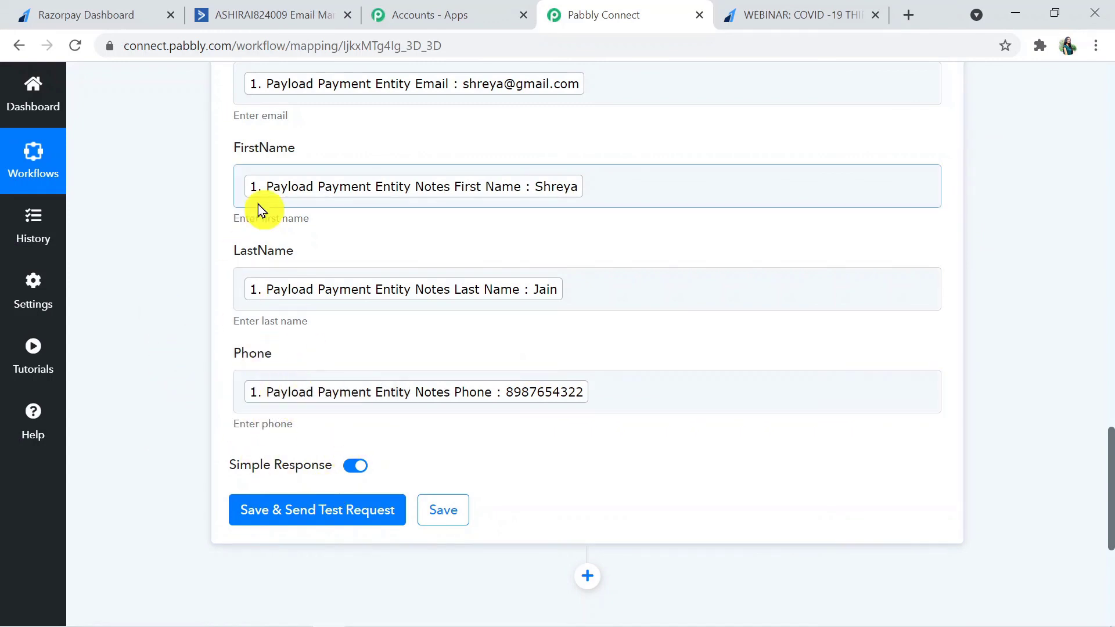
Step: Save the Create a Contact action, send a test request, and review the returned contact details
{"action": "left_click", "coordinate": [312, 510]}
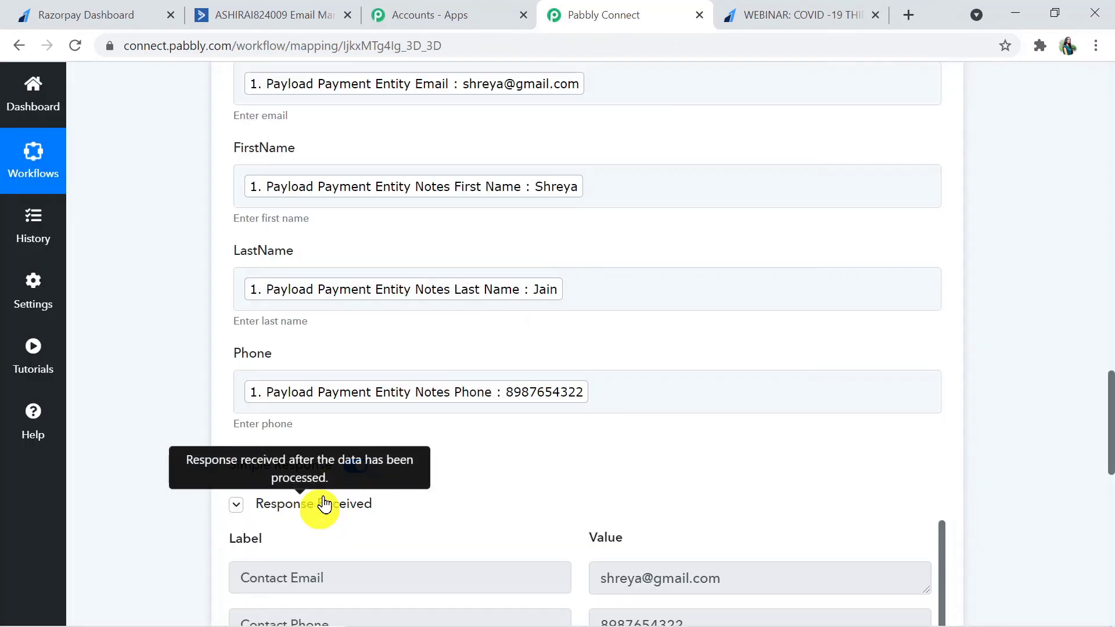
{"action": "left_click_drag", "start_coordinate": [1109, 400], "coordinate": [1109, 475]}
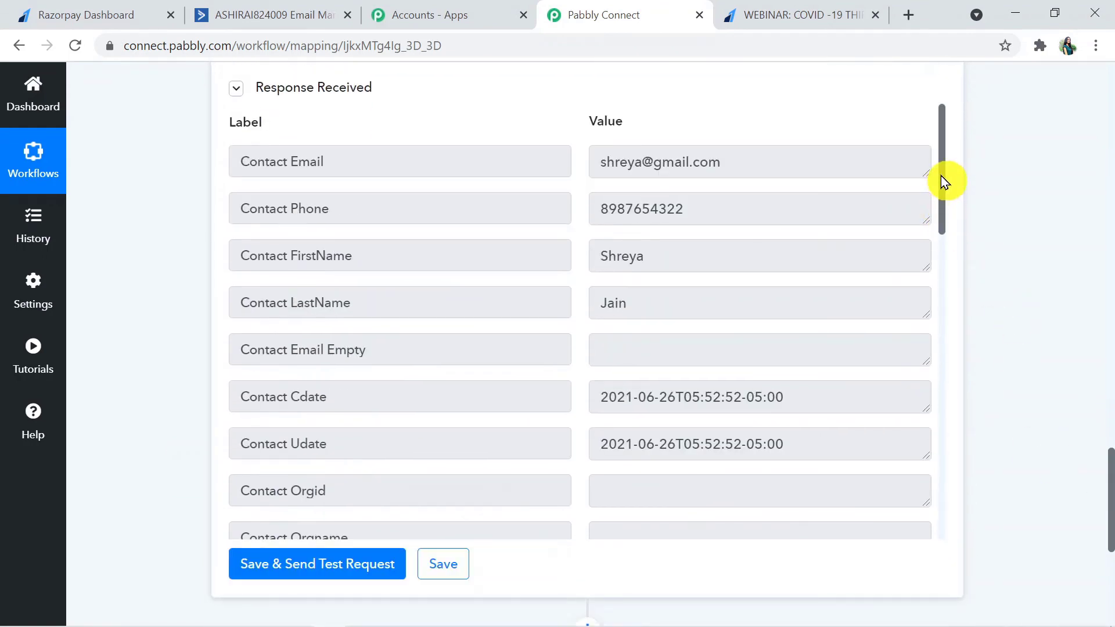
{"action": "left_click_drag", "start_coordinate": [942, 176], "coordinate": [949, 286]}
Step: Open ActiveCampaign's Contacts list, which now shows 6 contacts including the test one
{"action": "left_click", "coordinate": [273, 22]}
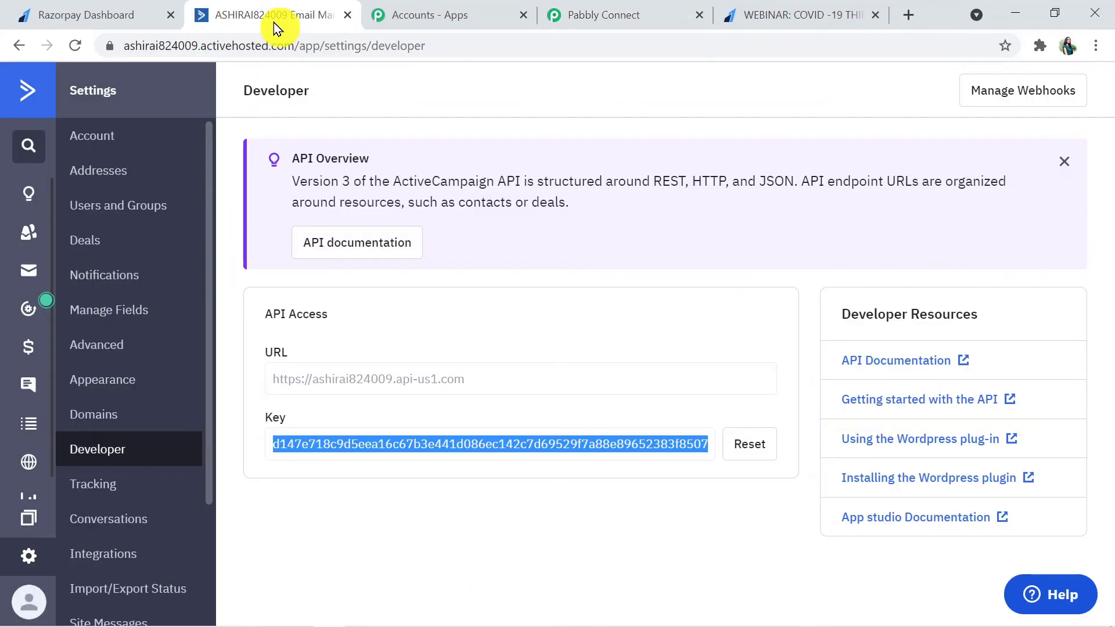
{"action": "left_click", "coordinate": [31, 197]}
{"action": "left_click", "coordinate": [31, 234]}
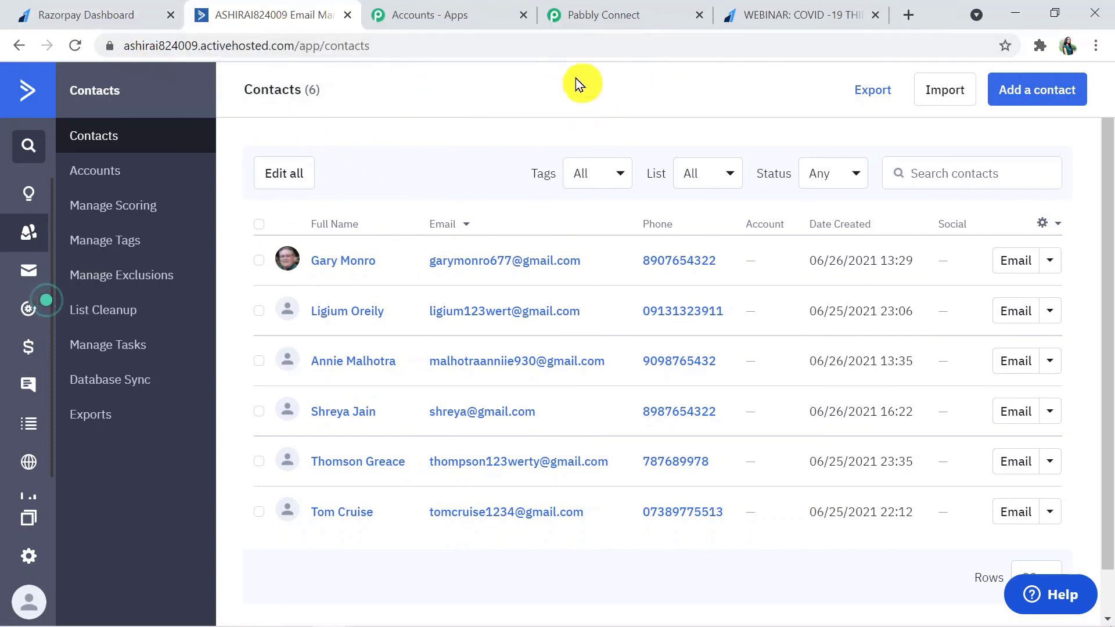
Step: In Pabbly Connect, collapse the Razorpay Payment Captured trigger and scroll to the workflow's top
{"action": "left_click", "coordinate": [632, 20]}
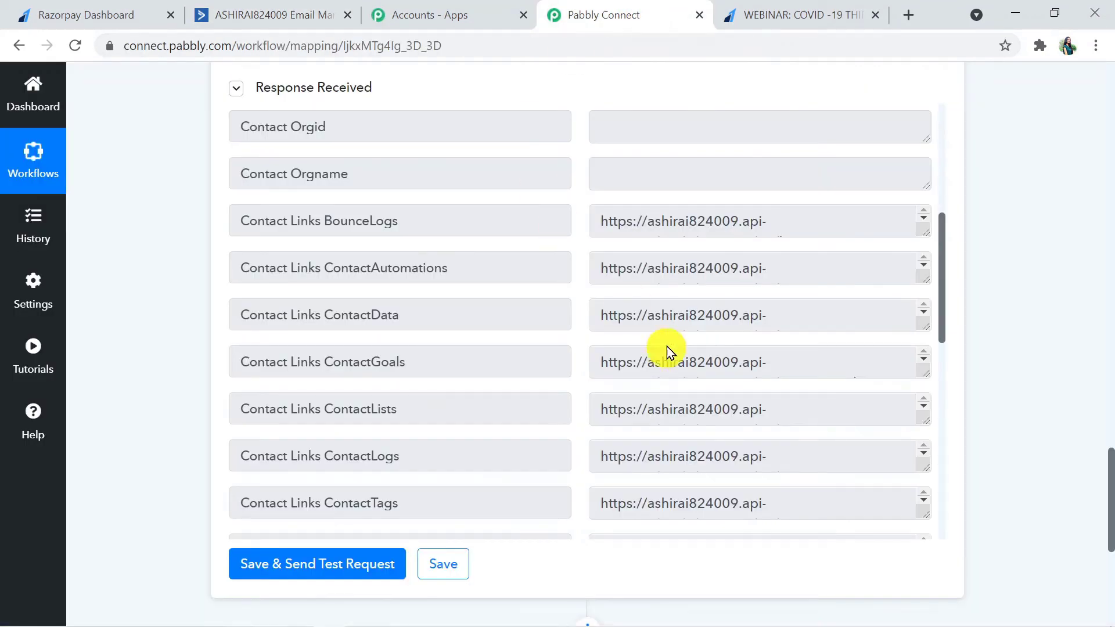
{"action": "left_click_drag", "start_coordinate": [1107, 530], "coordinate": [1102, 186]}
{"action": "scroll", "coordinate": [1103, 238], "scroll_direction": "up", "scroll_amount": 4}
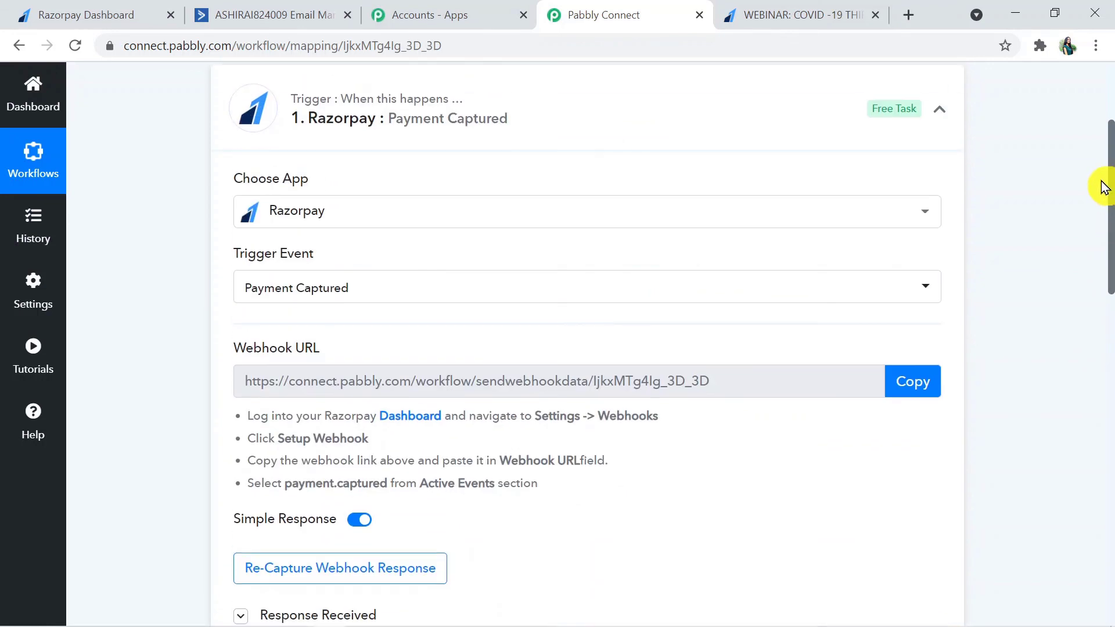
{"action": "left_click", "coordinate": [694, 129]}
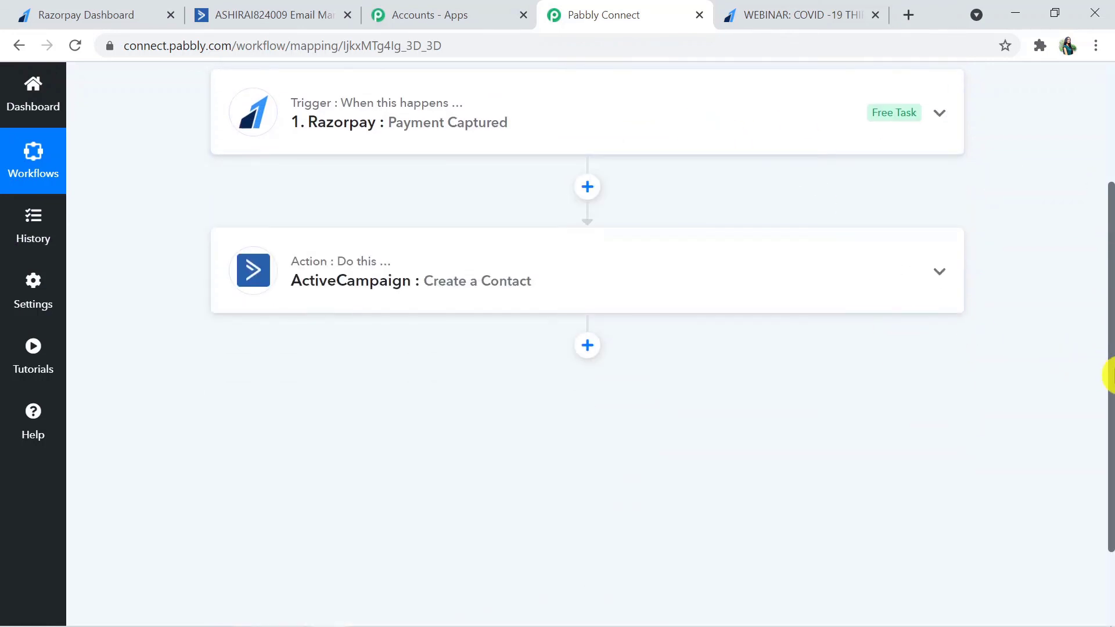
{"action": "left_click_drag", "start_coordinate": [1109, 374], "coordinate": [1108, 279]}
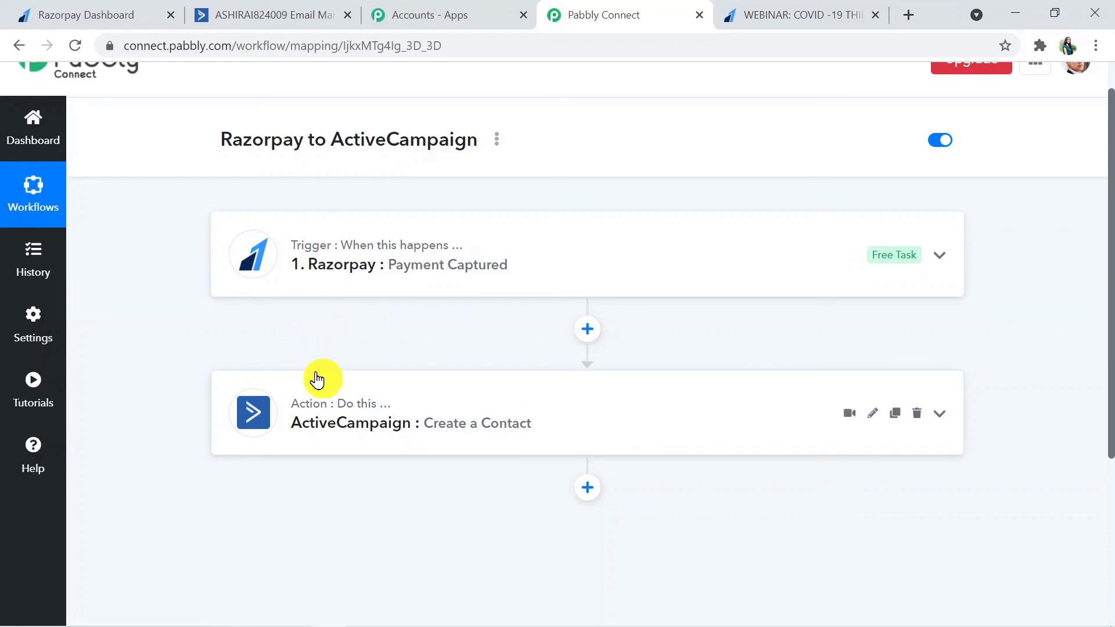
{"action": "scroll", "coordinate": [317, 381], "scroll_direction": "up", "scroll_amount": 1}
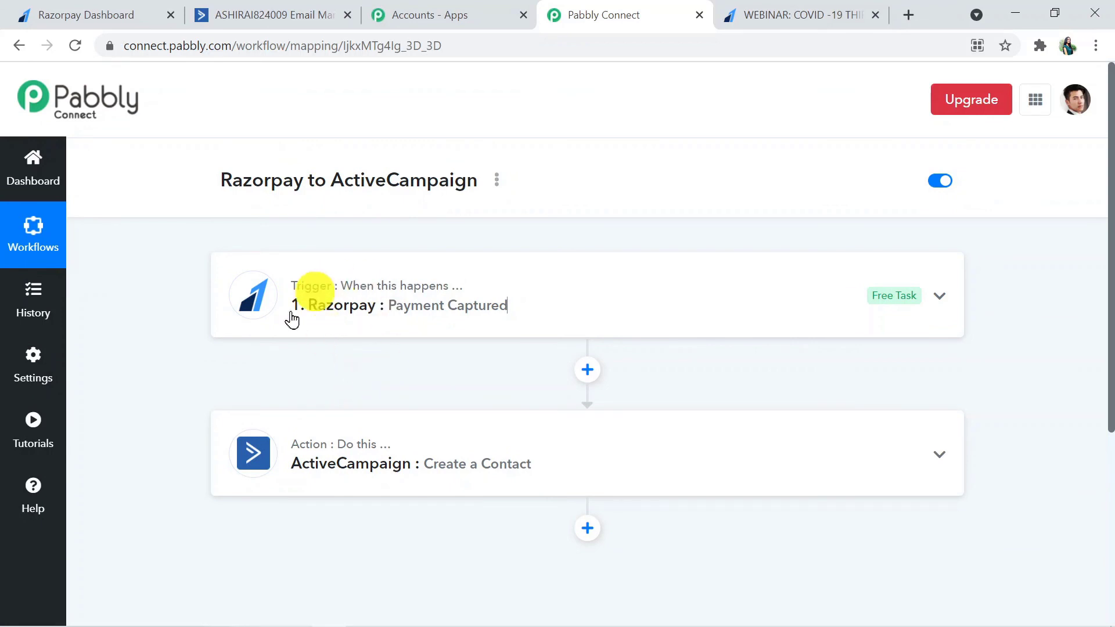